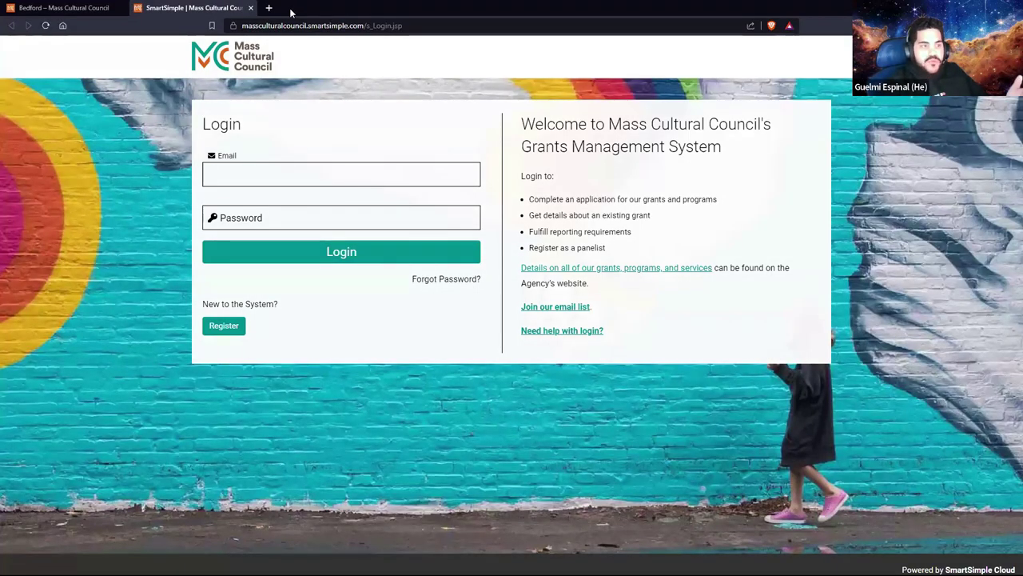
Step: Start a new registration as an Individual and highlight the introductory instructions of the Contact Information form
{"action": "key", "text": "alt+Tab"}
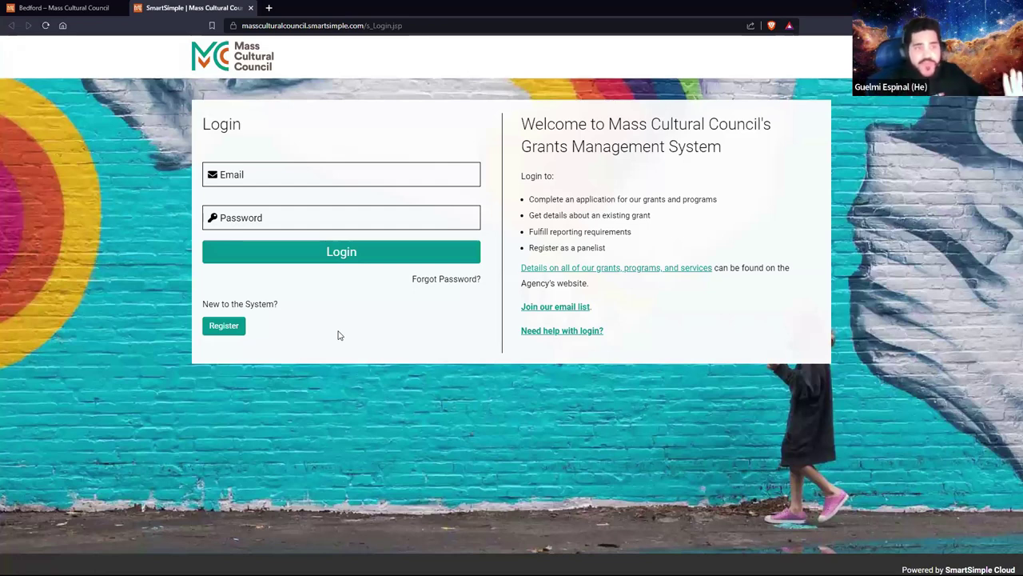
{"action": "left_click", "coordinate": [242, 332]}
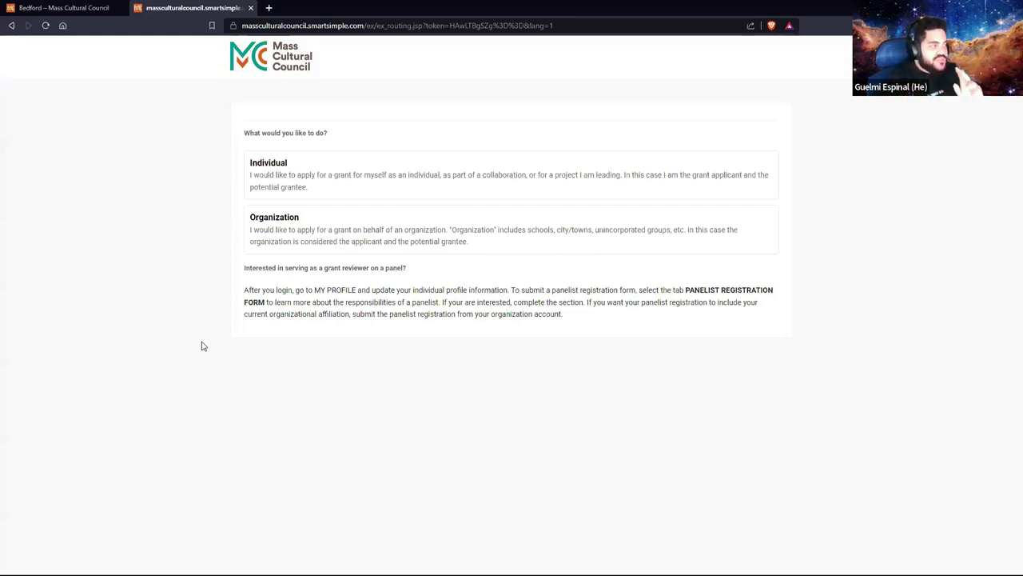
{"action": "left_click", "coordinate": [311, 196]}
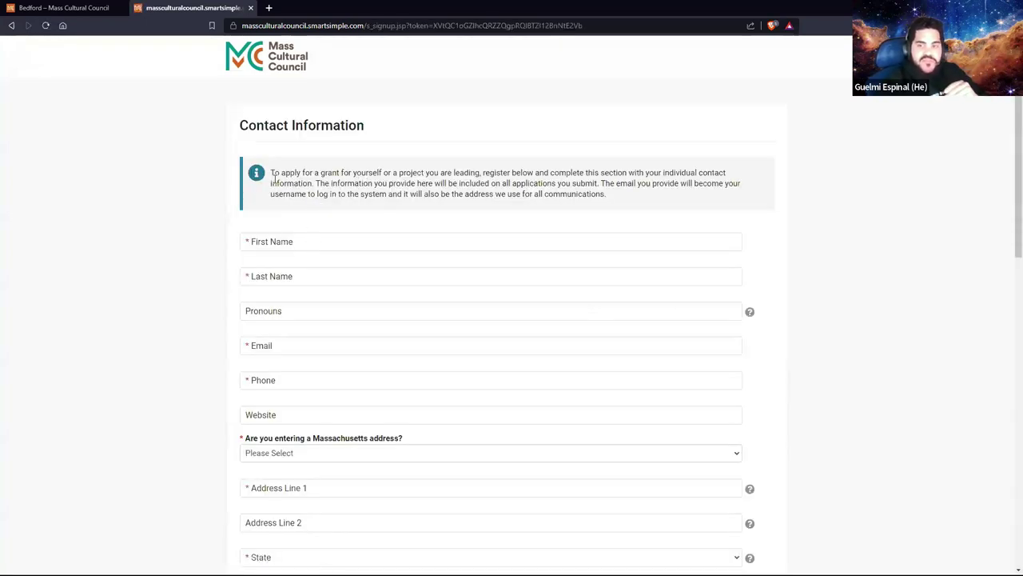
{"action": "left_click_drag", "start_coordinate": [272, 172], "coordinate": [628, 207]}
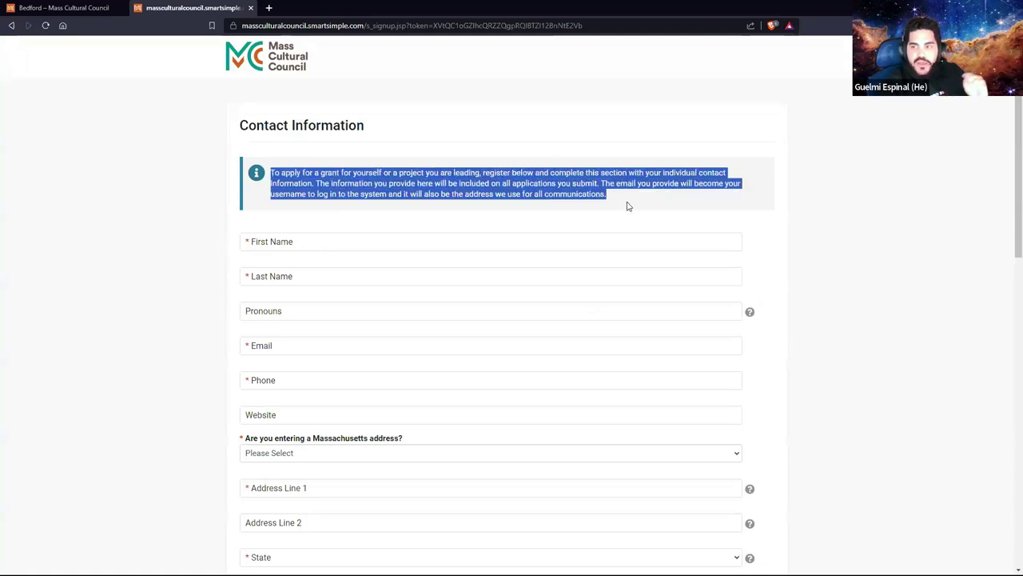
{"action": "left_click", "coordinate": [171, 272]}
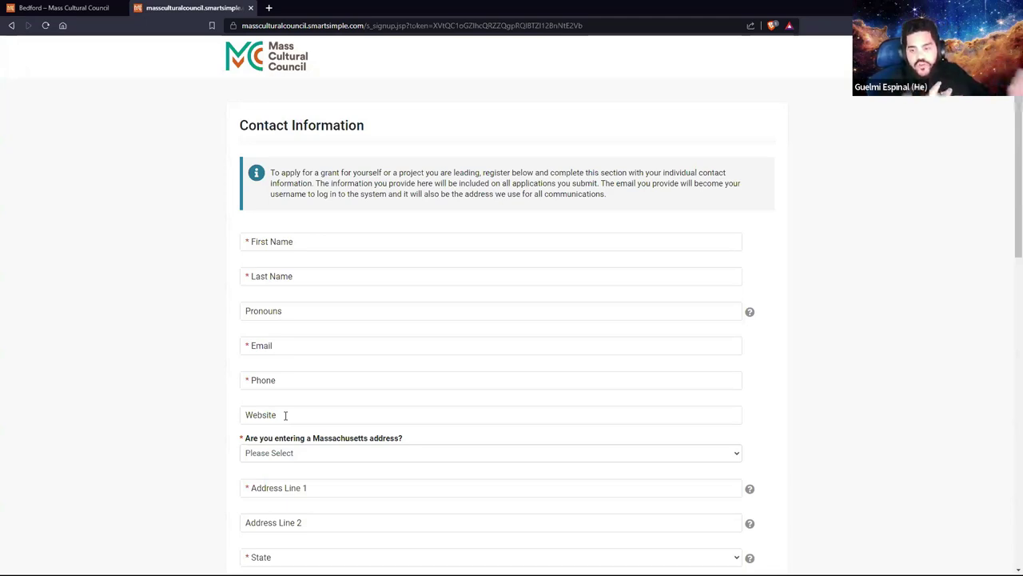
Step: Answer Yes to entering a Massachusetts address and look over the address fields this adds
{"action": "scroll", "coordinate": [186, 444], "scroll_direction": "down", "scroll_amount": 2}
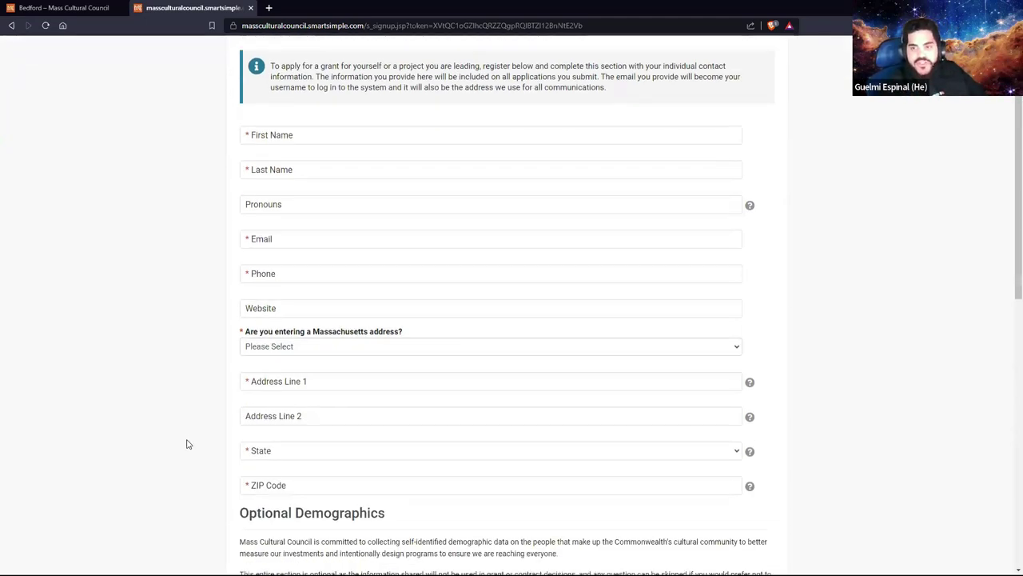
{"action": "scroll", "coordinate": [187, 445], "scroll_direction": "down", "scroll_amount": 2}
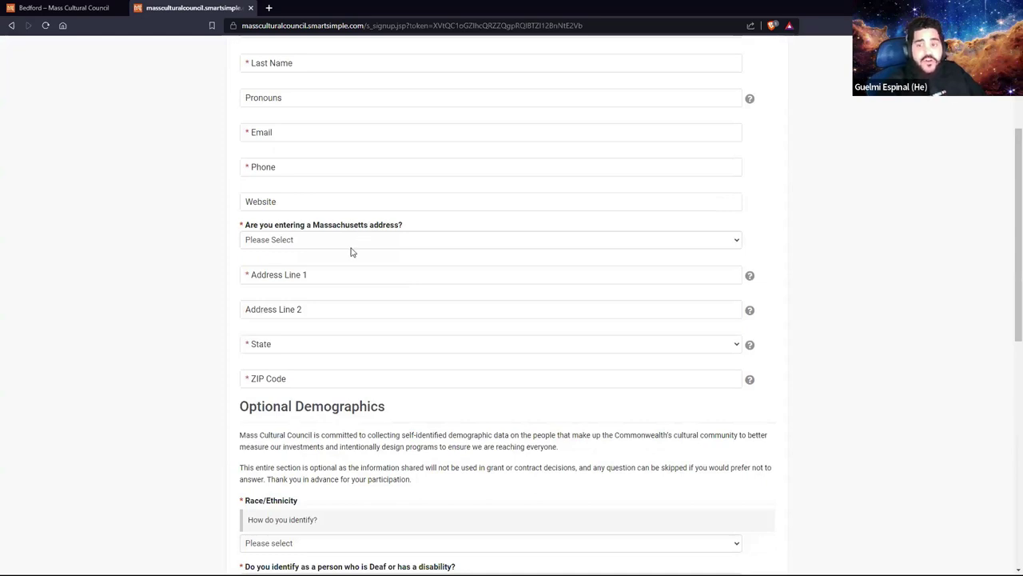
{"action": "left_click", "coordinate": [350, 241]}
{"action": "left_click", "coordinate": [312, 266]}
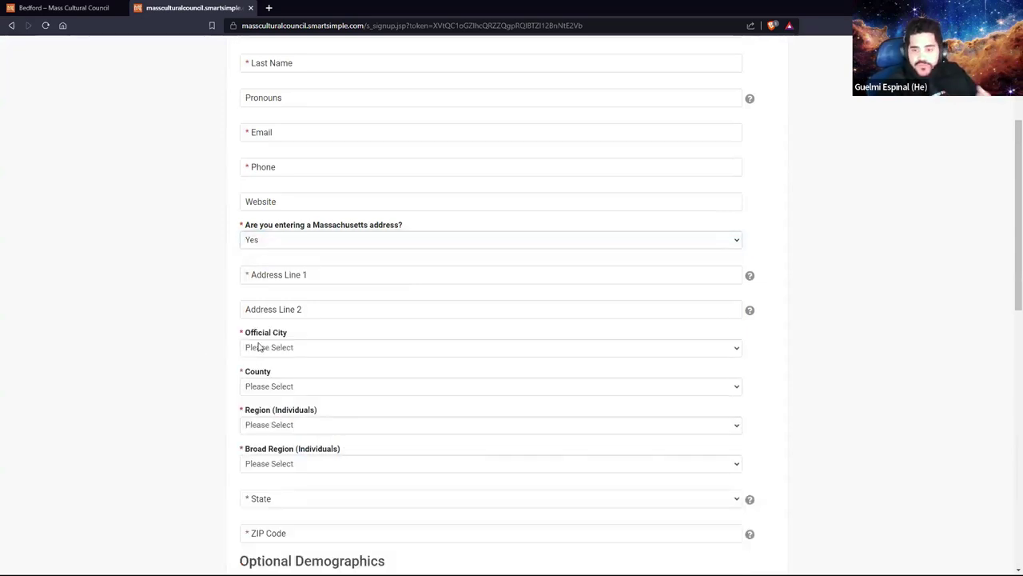
{"action": "scroll", "coordinate": [242, 366], "scroll_direction": "down", "scroll_amount": 1}
{"action": "scroll", "coordinate": [232, 369], "scroll_direction": "down", "scroll_amount": 3}
{"action": "scroll", "coordinate": [258, 331], "scroll_direction": "up", "scroll_amount": 1}
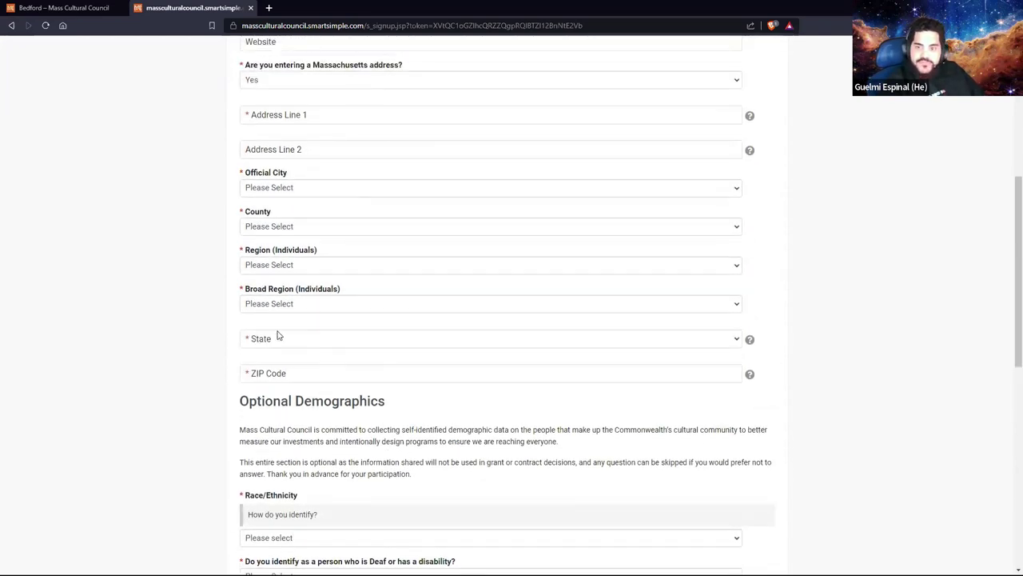
Step: Set the race/ethnicity, Deaf or disability, and transgender questions in Optional Demographics to Skip question
{"action": "scroll", "coordinate": [208, 447], "scroll_direction": "down", "scroll_amount": 4}
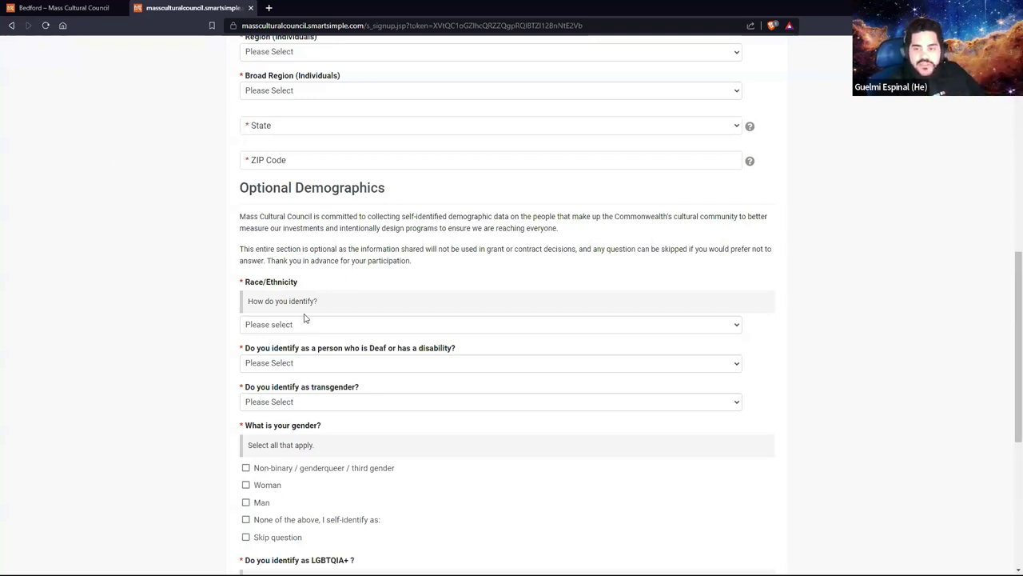
{"action": "left_click", "coordinate": [329, 328]}
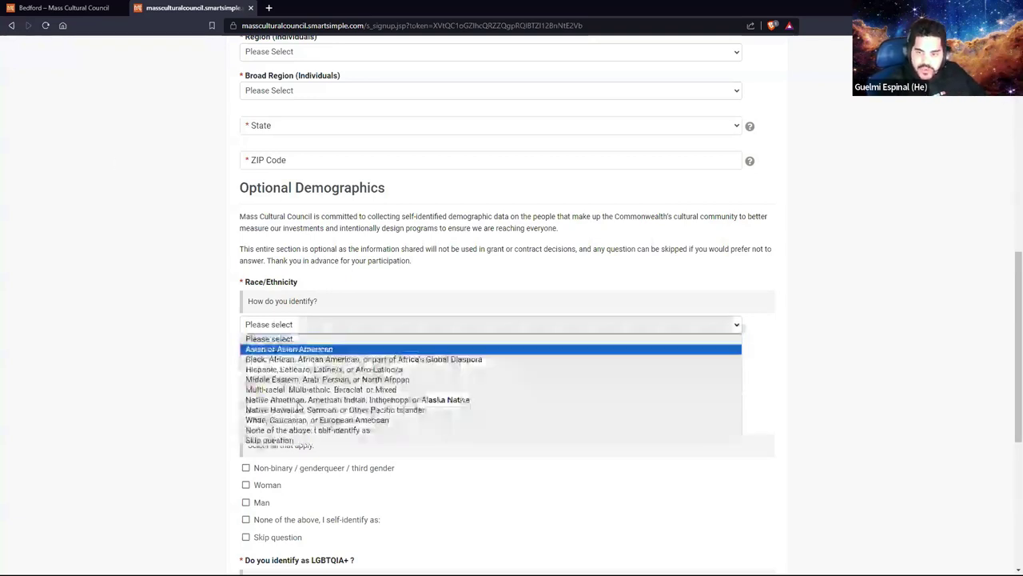
{"action": "left_click", "coordinate": [294, 439]}
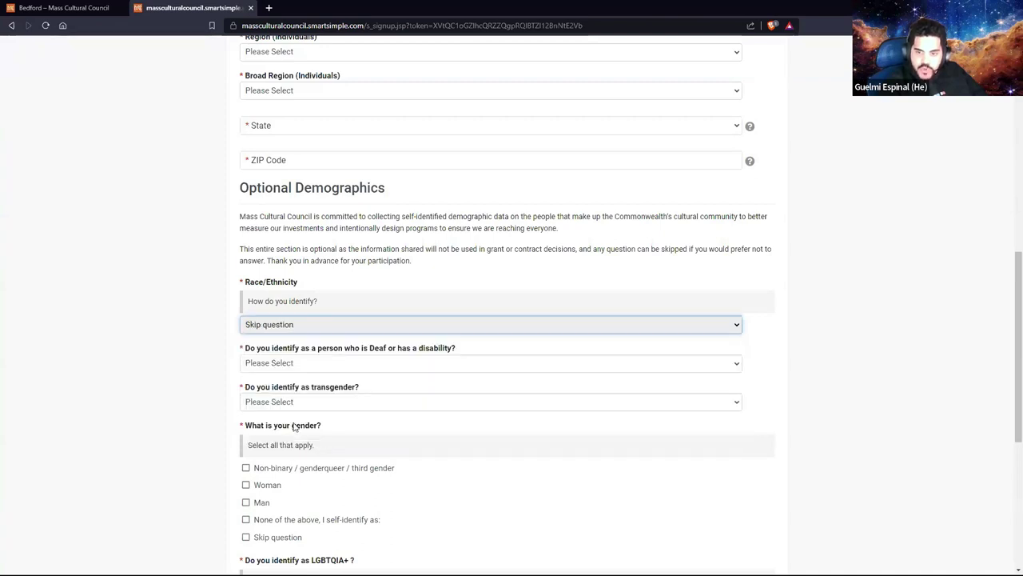
{"action": "left_click", "coordinate": [315, 370]}
{"action": "left_click", "coordinate": [268, 407]}
{"action": "left_click", "coordinate": [279, 405]}
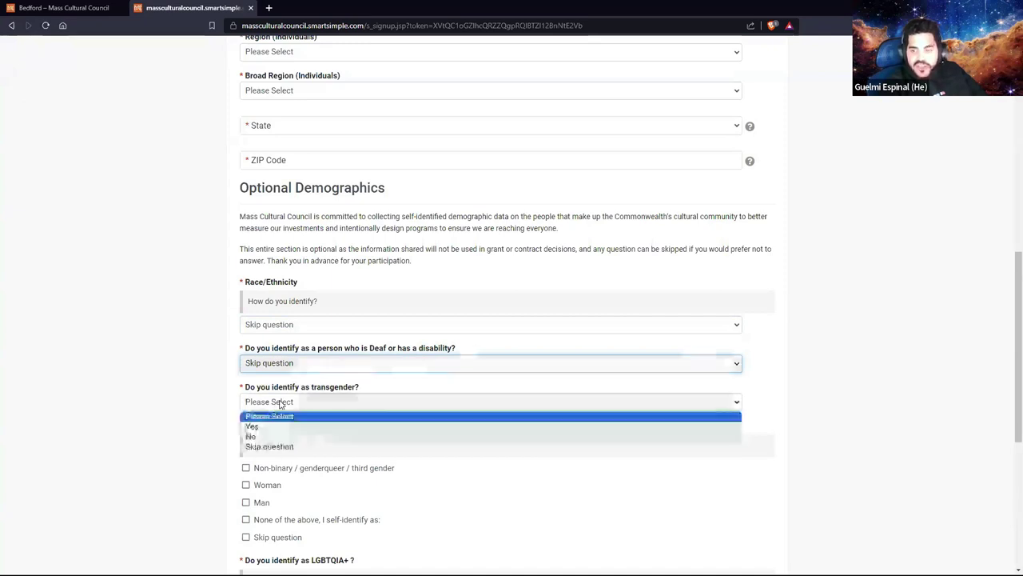
{"action": "left_click", "coordinate": [287, 449]}
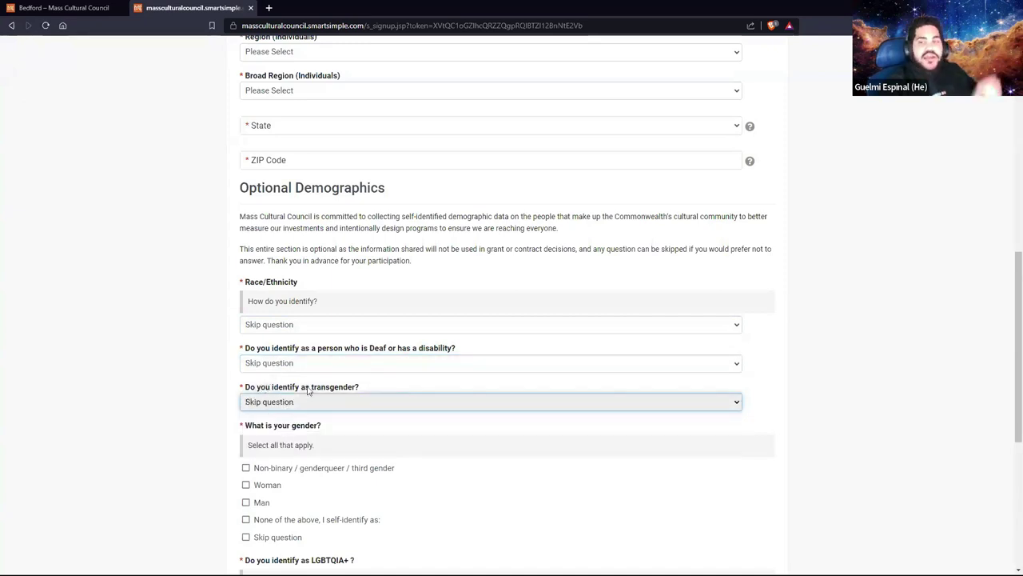
Step: Choose Skip question for both the gender question and the LGBTQIA+ question
{"action": "scroll", "coordinate": [252, 386], "scroll_direction": "down", "scroll_amount": 2}
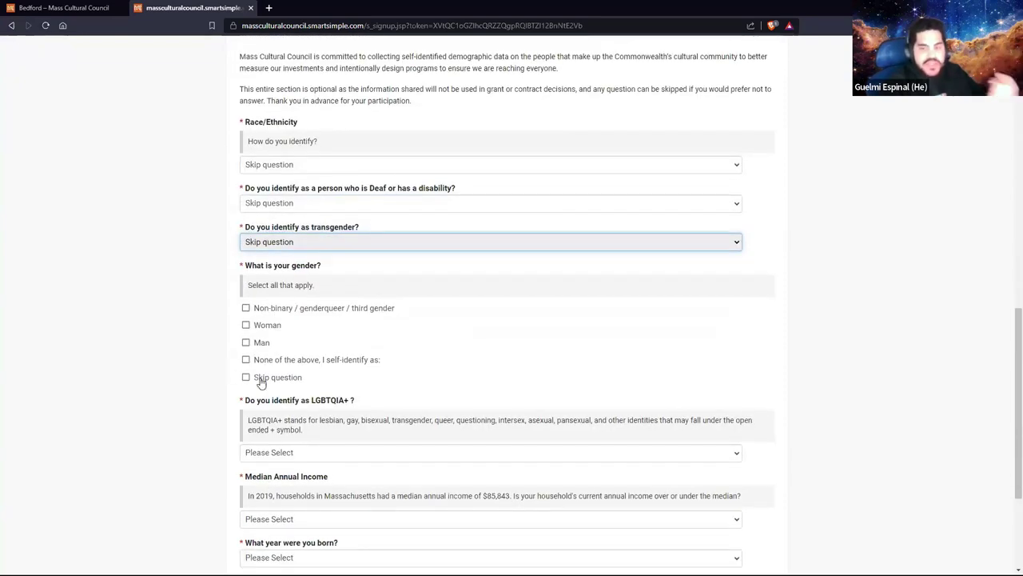
{"action": "left_click", "coordinate": [257, 380]}
{"action": "left_click", "coordinate": [302, 452]}
{"action": "left_click", "coordinate": [284, 498]}
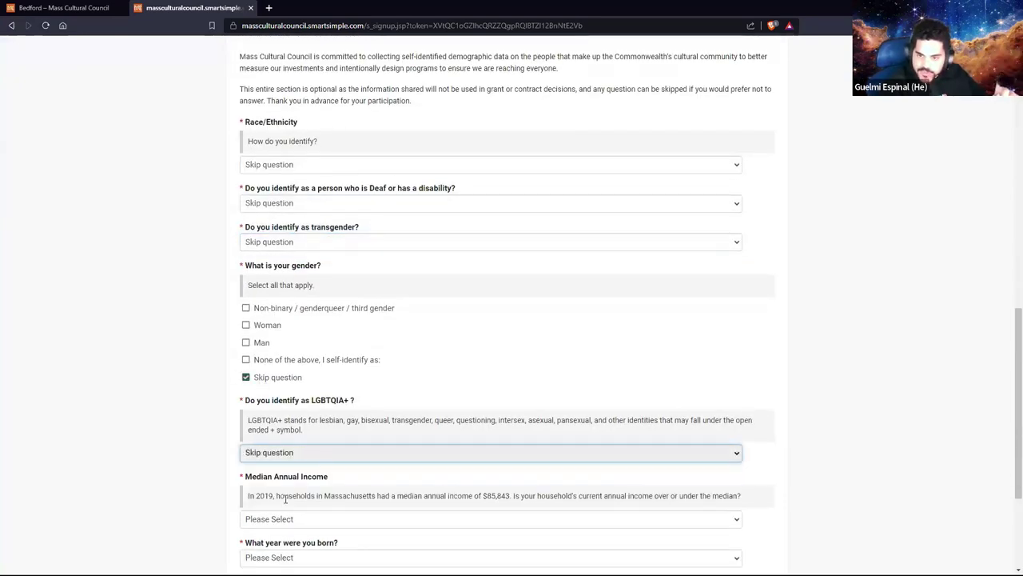
Step: Agree to the terms and conditions, subscribe to the monthly enewsletter, and submit the individual registration form
{"action": "scroll", "coordinate": [289, 520], "scroll_direction": "down", "scroll_amount": 2}
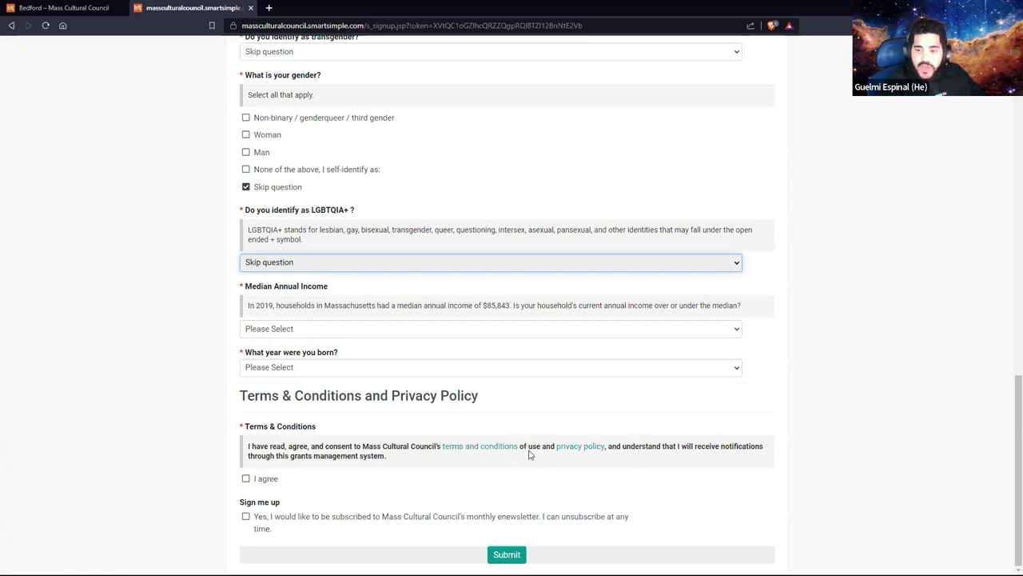
{"action": "left_click", "coordinate": [246, 478]}
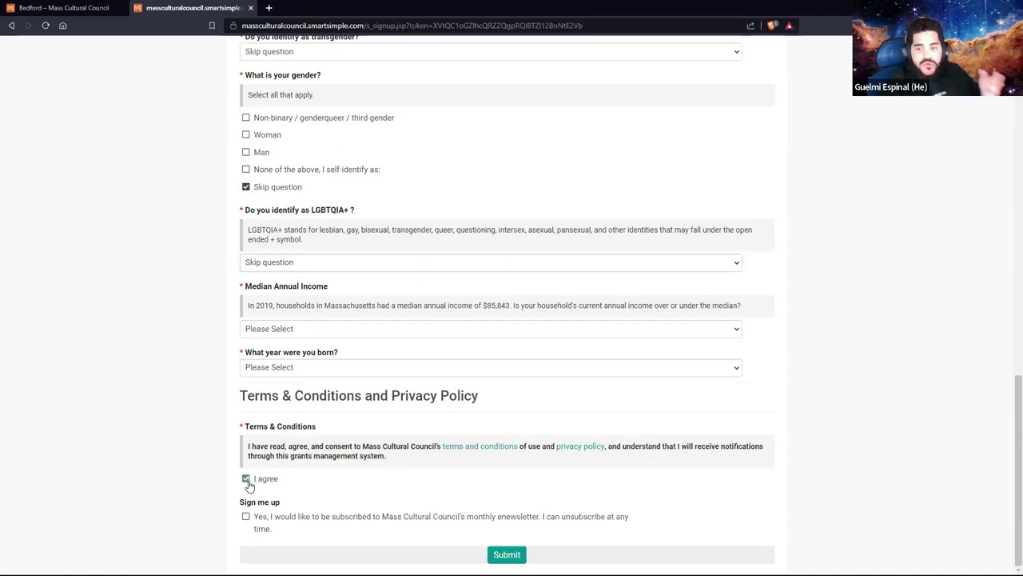
{"action": "left_click", "coordinate": [246, 515]}
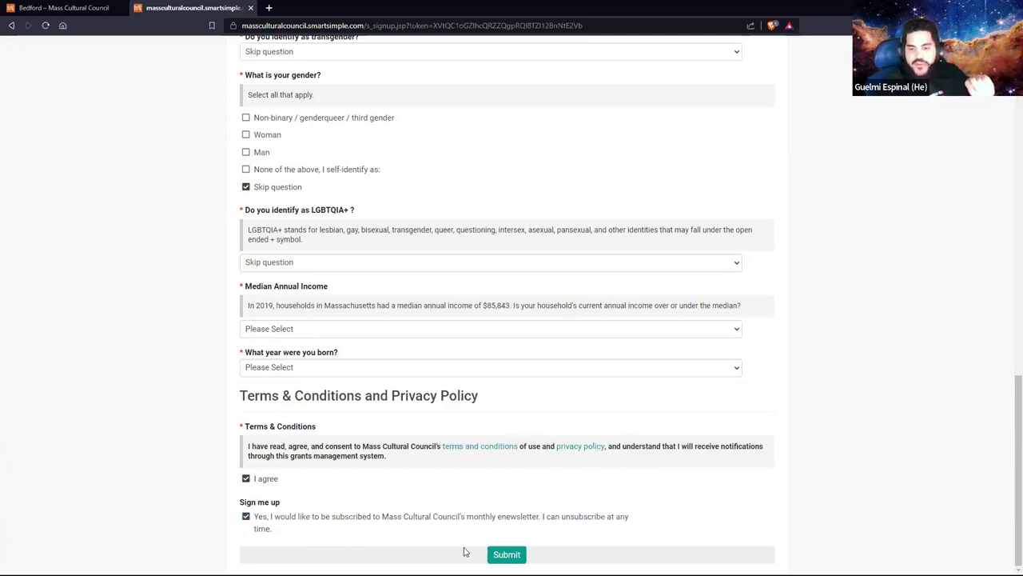
{"action": "left_click", "coordinate": [507, 554]}
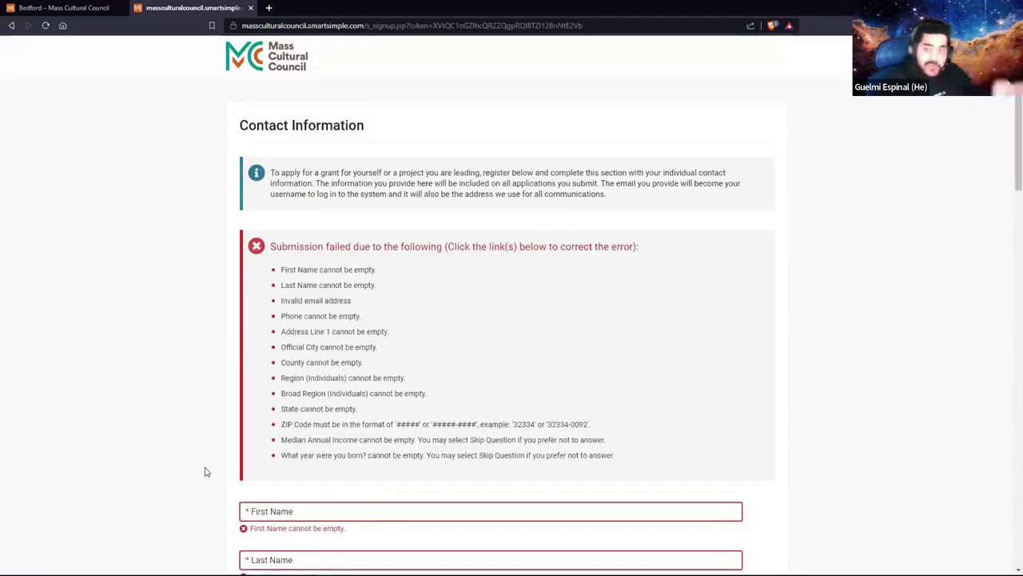
Step: Examine the submission error list and the flagged fields throughout the individual registration form
{"action": "scroll", "coordinate": [205, 472], "scroll_direction": "down", "scroll_amount": 3}
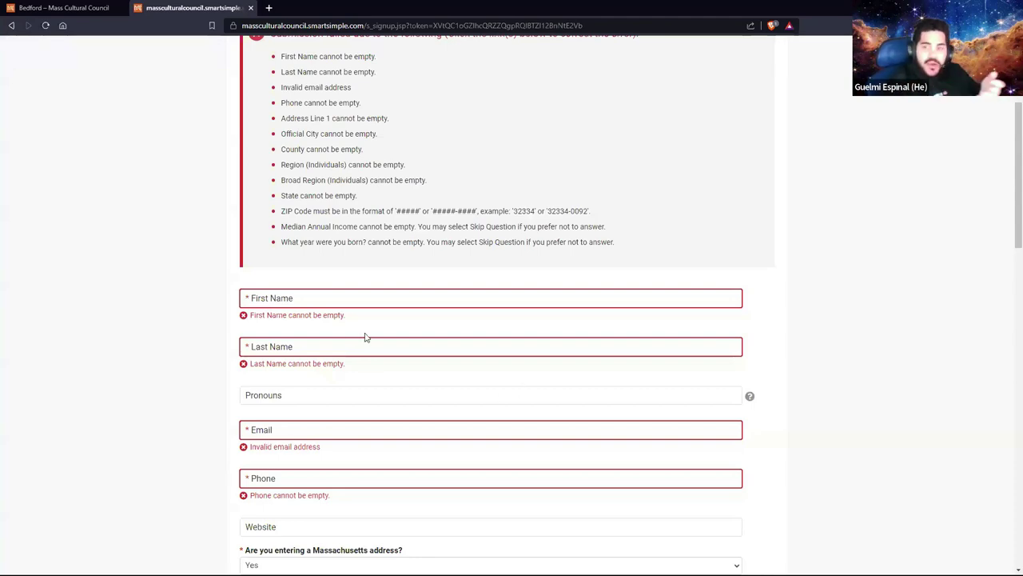
{"action": "left_click_drag", "start_coordinate": [350, 314], "coordinate": [93, 343]}
{"action": "left_click", "coordinate": [93, 343]}
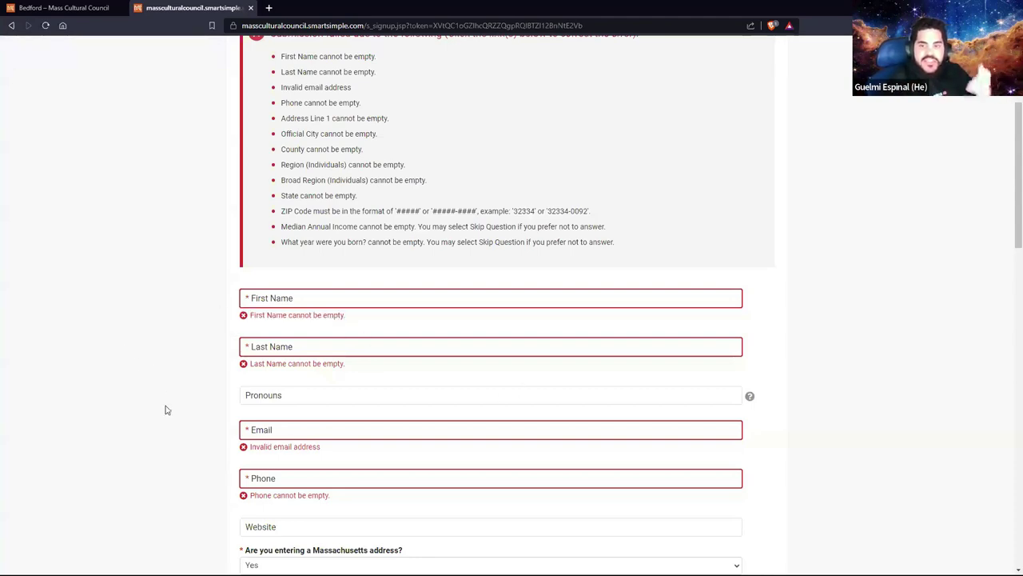
{"action": "scroll", "coordinate": [168, 424], "scroll_direction": "down", "scroll_amount": 8}
{"action": "scroll", "coordinate": [177, 429], "scroll_direction": "down", "scroll_amount": 7}
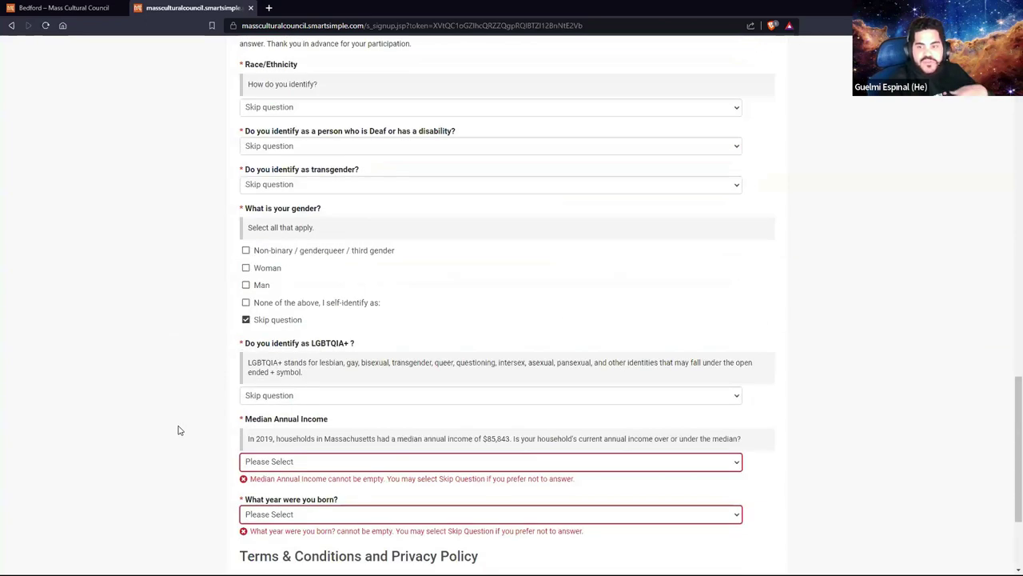
Step: Return to the applicant type choice and open the registration form for an Organization
{"action": "left_click", "coordinate": [498, 555]}
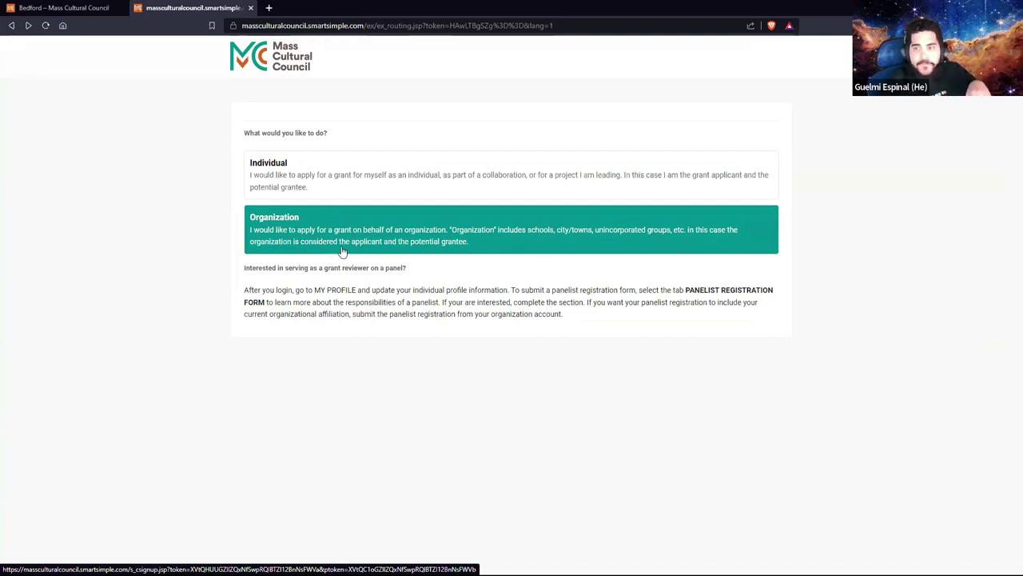
{"action": "left_click", "coordinate": [341, 251]}
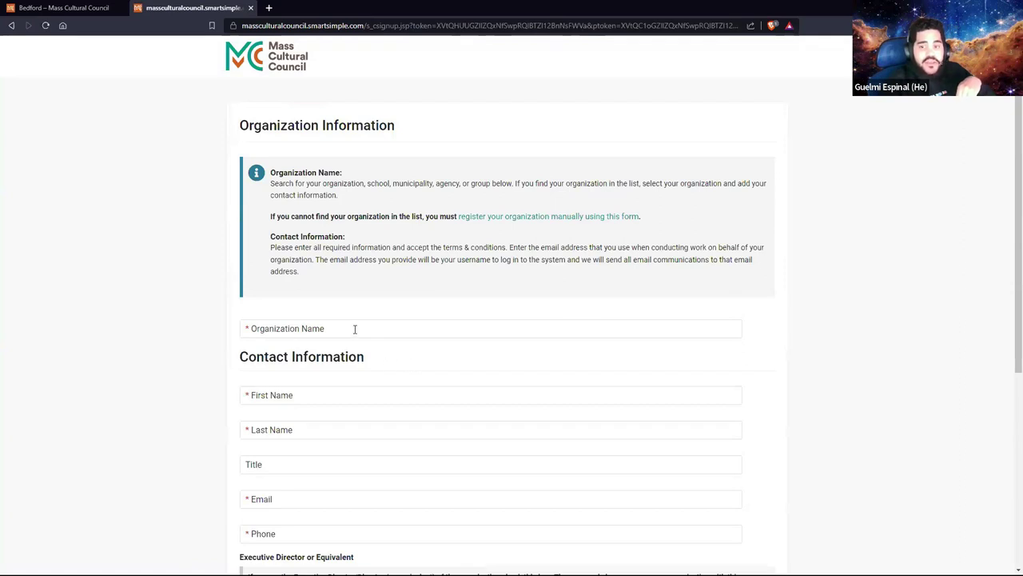
{"action": "scroll", "coordinate": [236, 377], "scroll_direction": "down", "scroll_amount": 1}
{"action": "scroll", "coordinate": [236, 377], "scroll_direction": "up", "scroll_amount": 1}
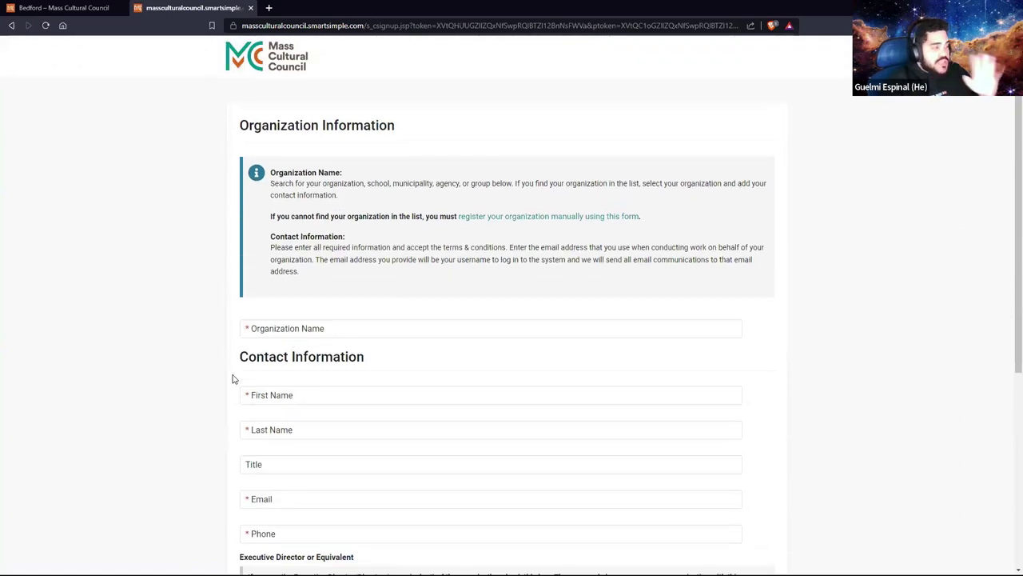
Step: Search the Organization Name field for "lynn" and for "Lynn Bagel Company"
{"action": "left_click", "coordinate": [349, 328]}
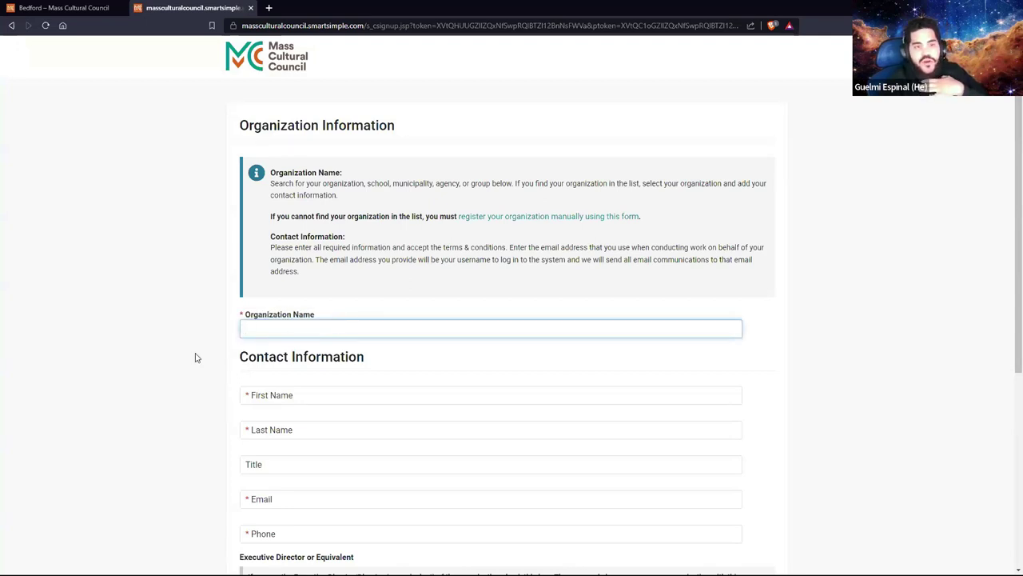
{"action": "type", "text": "lynn"}
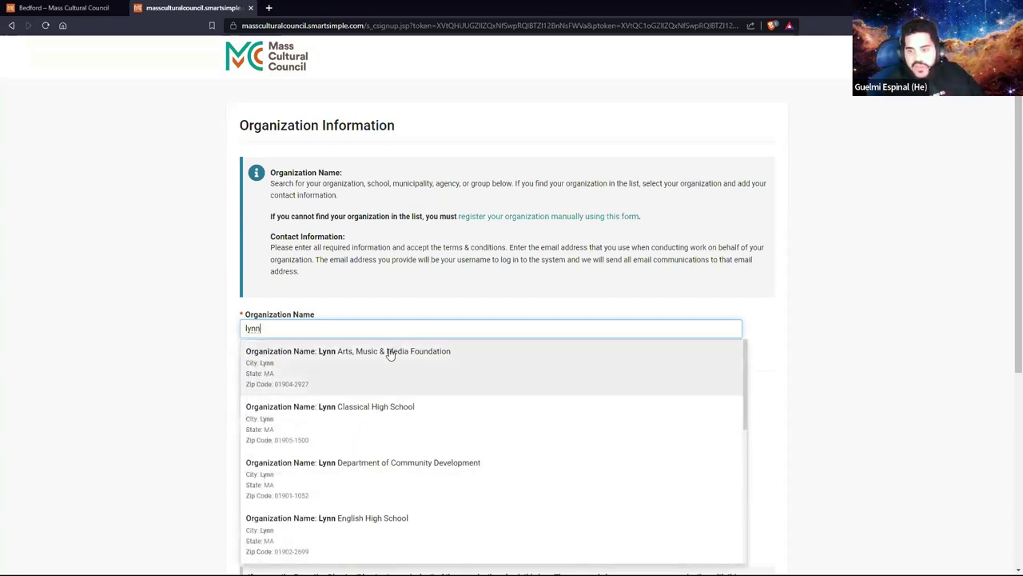
{"action": "double_click", "coordinate": [350, 324]}
{"action": "type", "text": "Lynn Bagel Company"}
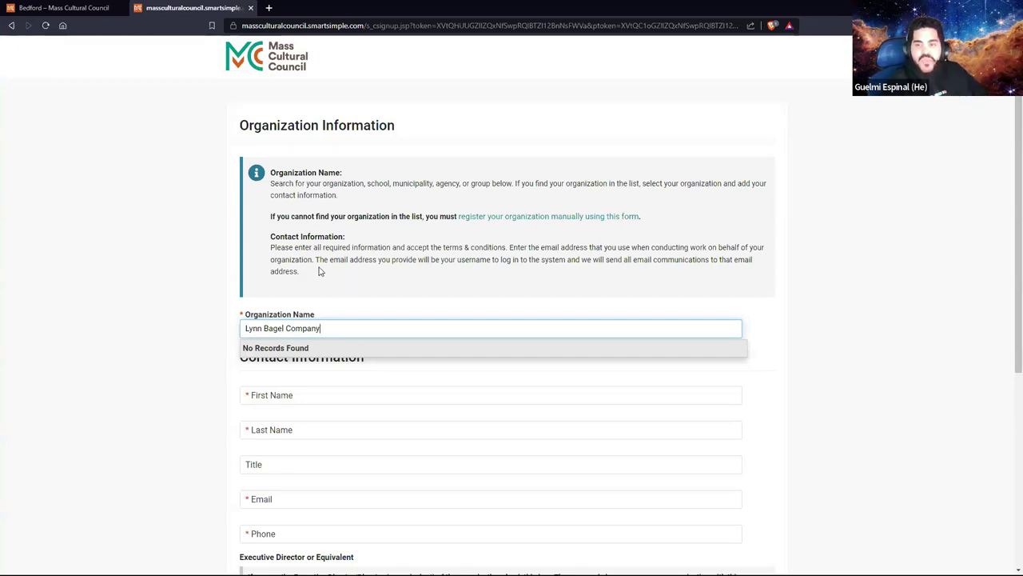
Step: Open the manual organization registration and answer the for-profit eligibility question with Yes, changing the answer to No
{"action": "left_click_drag", "start_coordinate": [269, 218], "coordinate": [423, 217]}
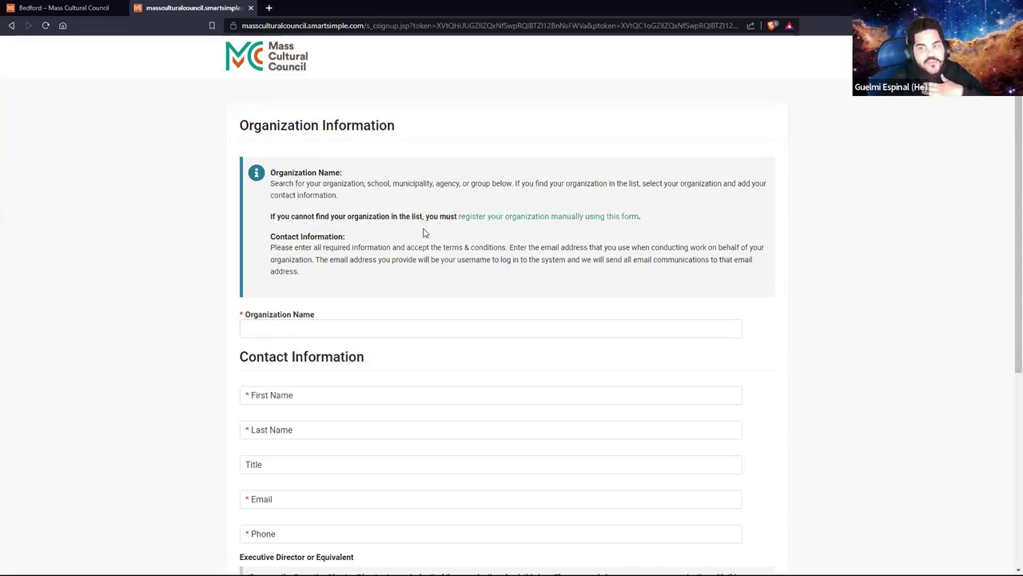
{"action": "left_click", "coordinate": [483, 219]}
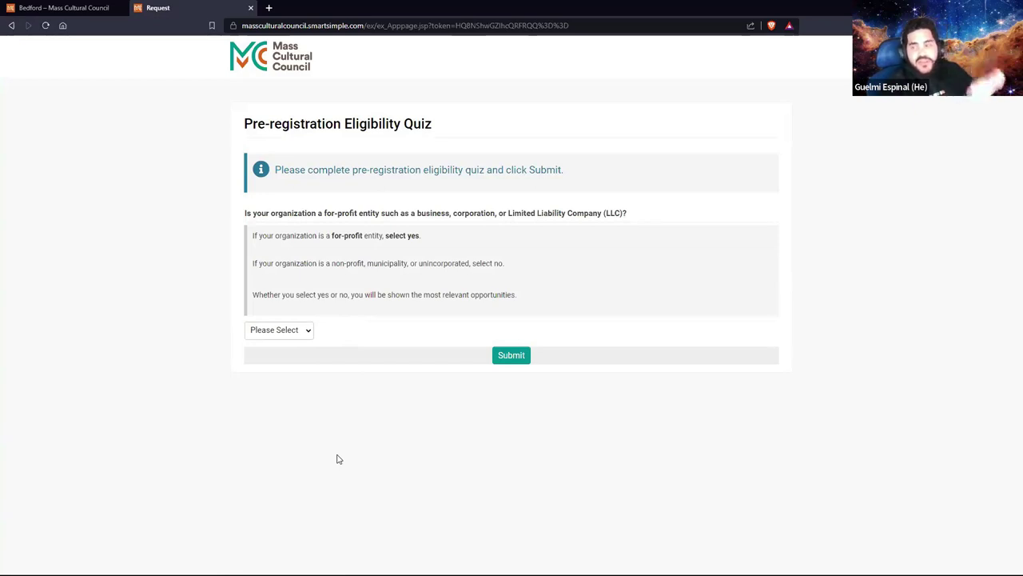
{"action": "left_click", "coordinate": [302, 331]}
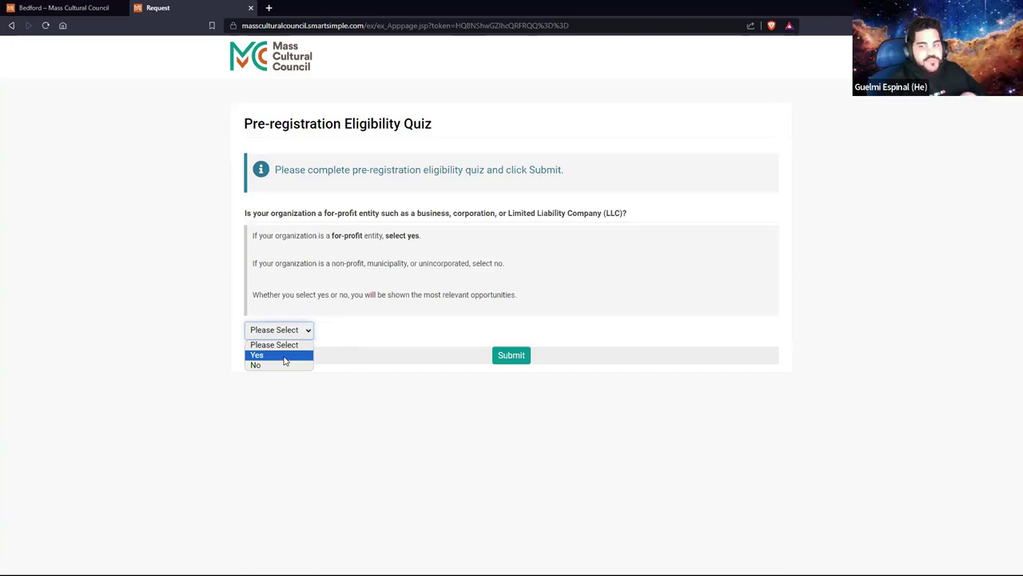
{"action": "left_click", "coordinate": [284, 355]}
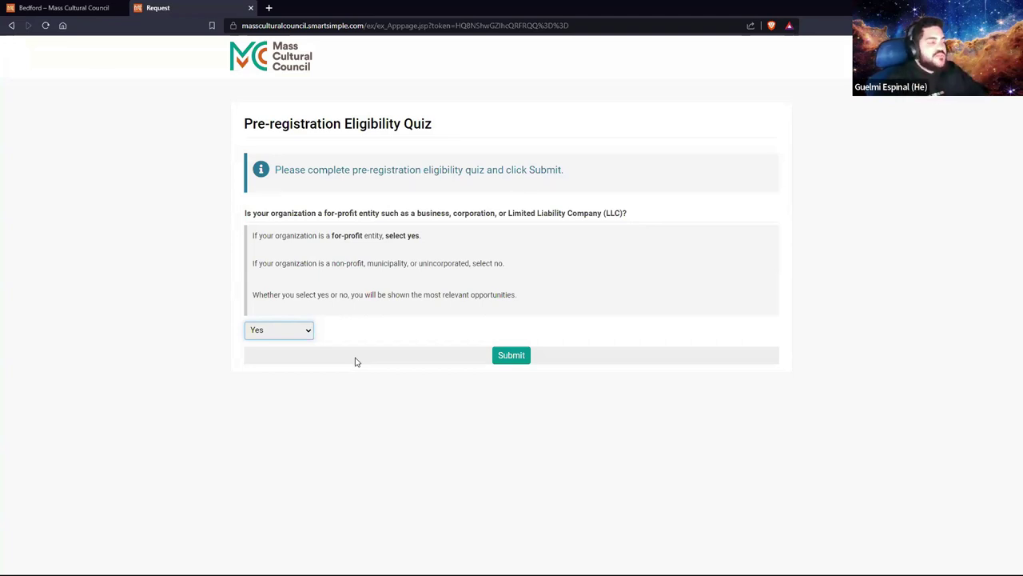
{"action": "left_click", "coordinate": [307, 331]}
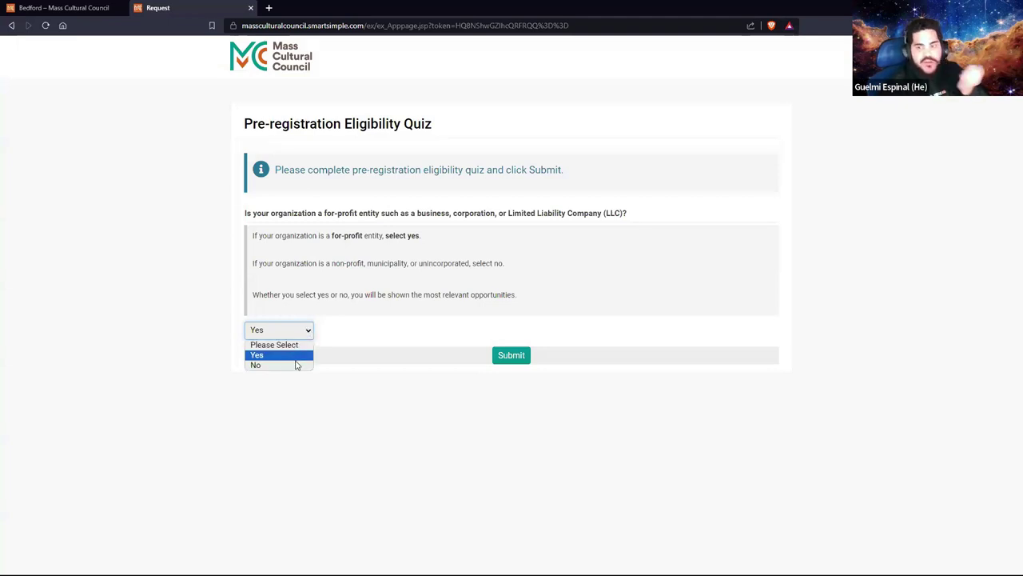
{"action": "left_click", "coordinate": [299, 366]}
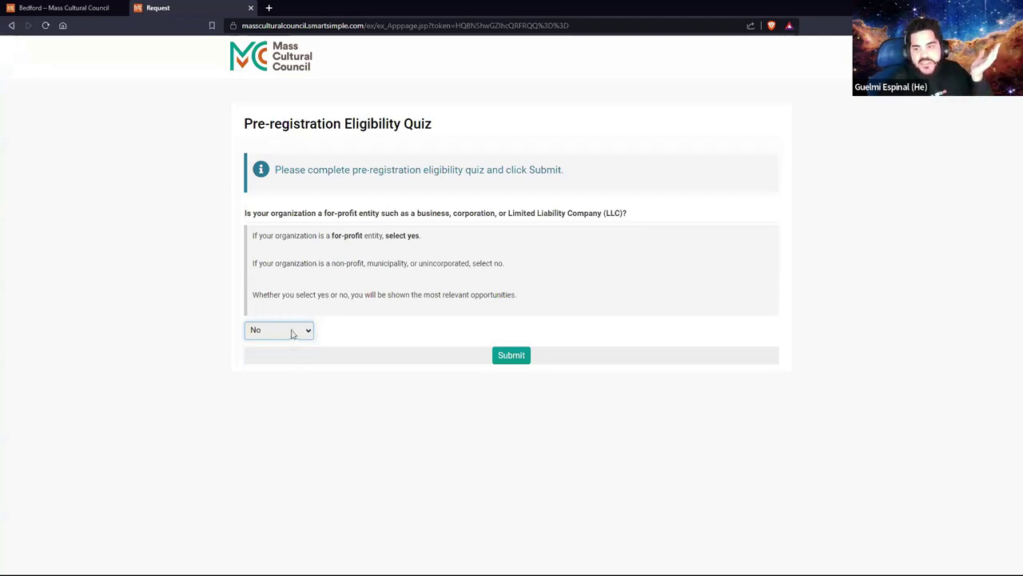
Step: Submit the eligibility quiz and examine the organization name, phone, website and address fields of the manual registration form
{"action": "left_click", "coordinate": [509, 357]}
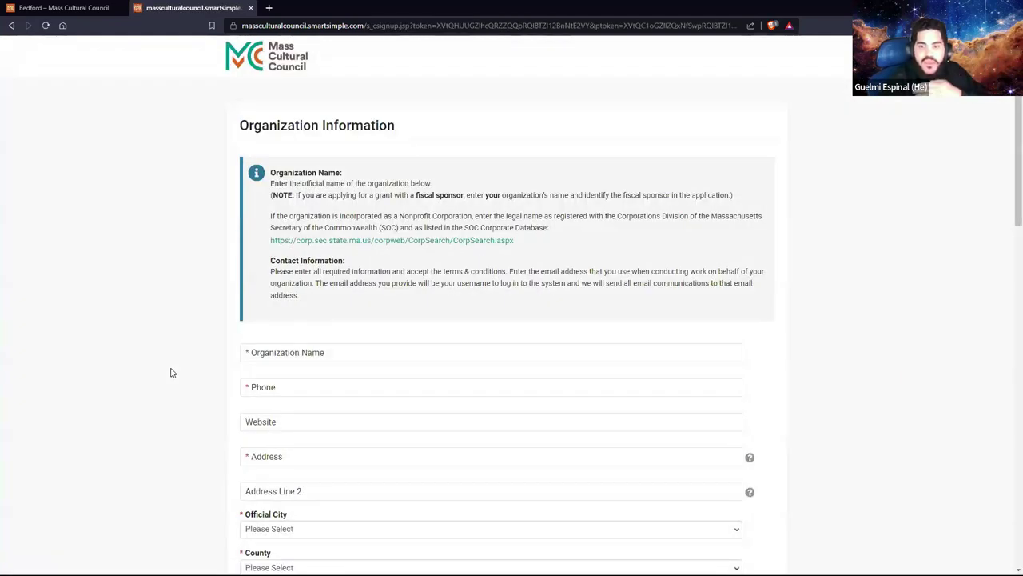
{"action": "left_click", "coordinate": [336, 348]}
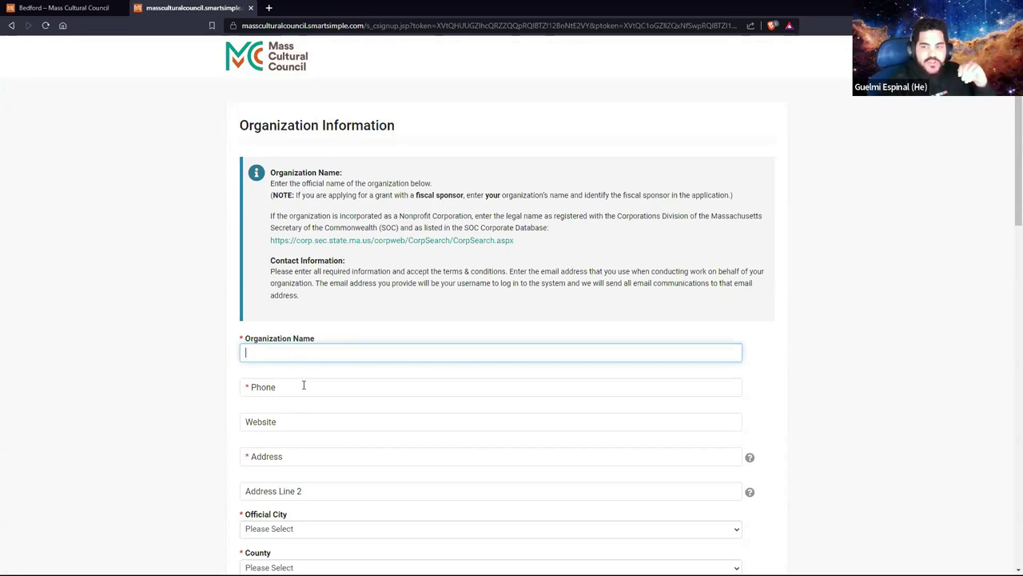
{"action": "left_click", "coordinate": [304, 387]}
{"action": "left_click", "coordinate": [221, 421]}
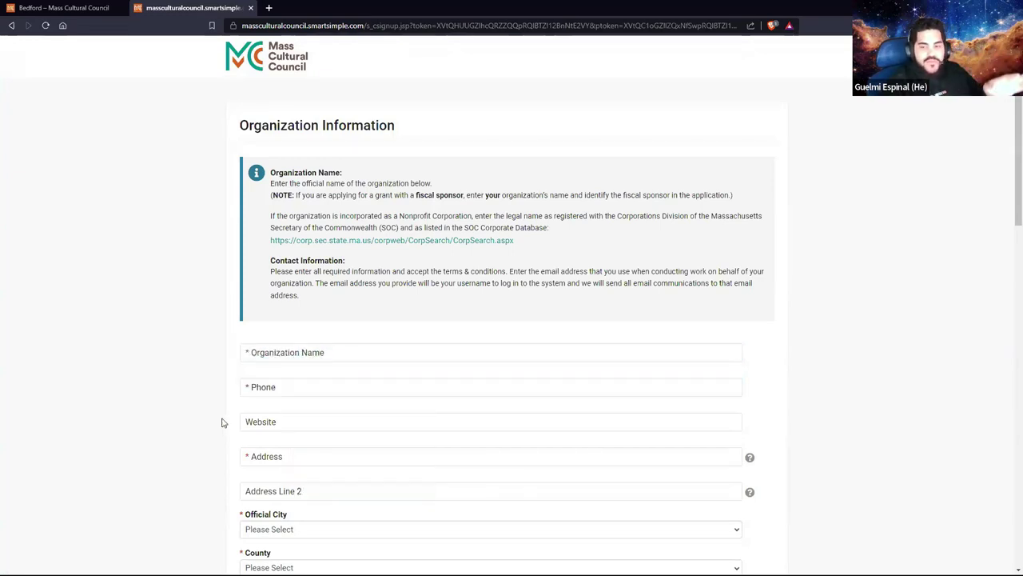
{"action": "left_click", "coordinate": [283, 428]}
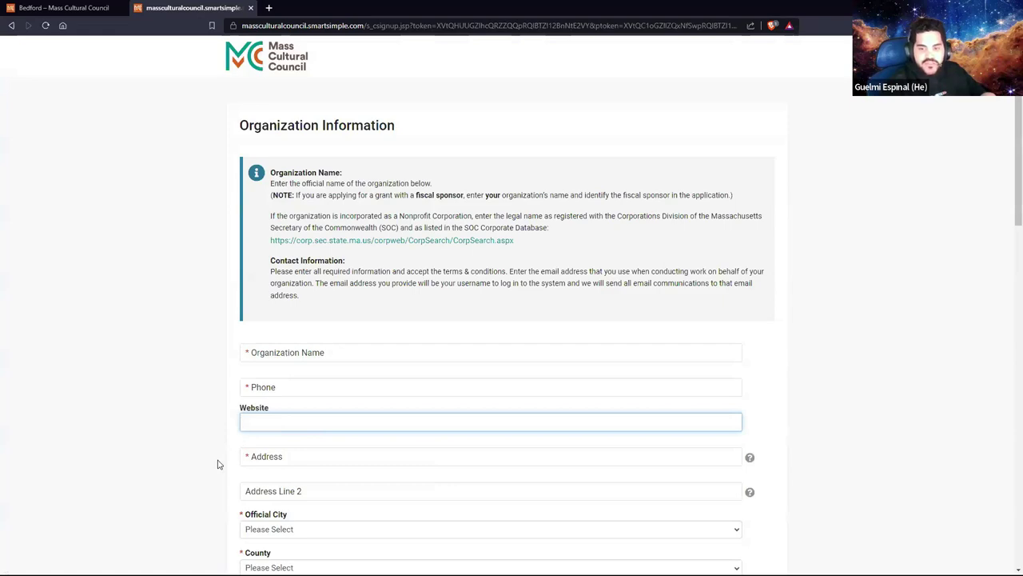
{"action": "scroll", "coordinate": [218, 464], "scroll_direction": "down", "scroll_amount": 1}
{"action": "key", "text": "Tab"}
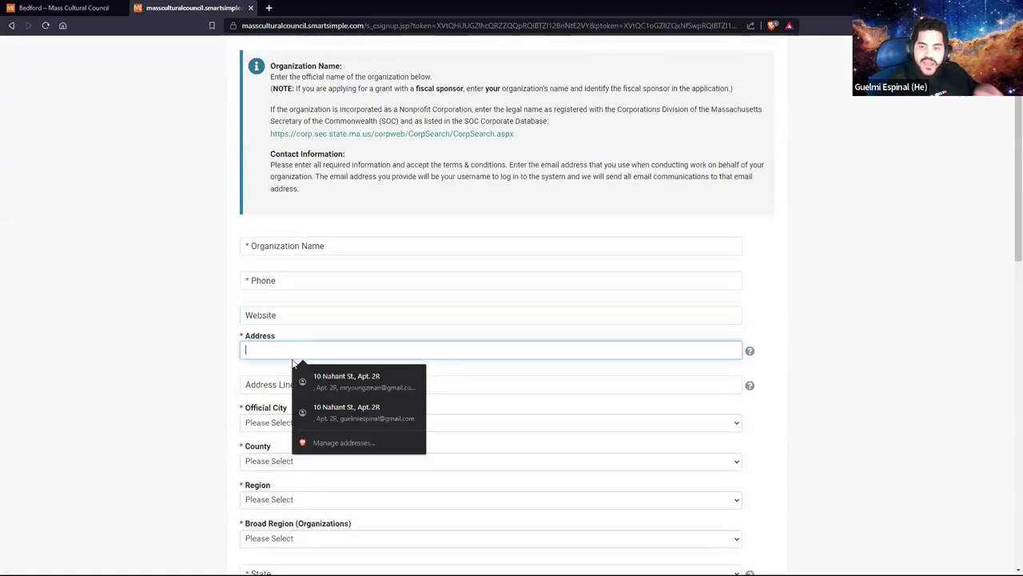
{"action": "left_click", "coordinate": [223, 435]}
Step: Examine the location fields, Federal Tax Identification Number, Legal Status and the parent organization question
{"action": "scroll", "coordinate": [335, 472], "scroll_direction": "down", "scroll_amount": 3}
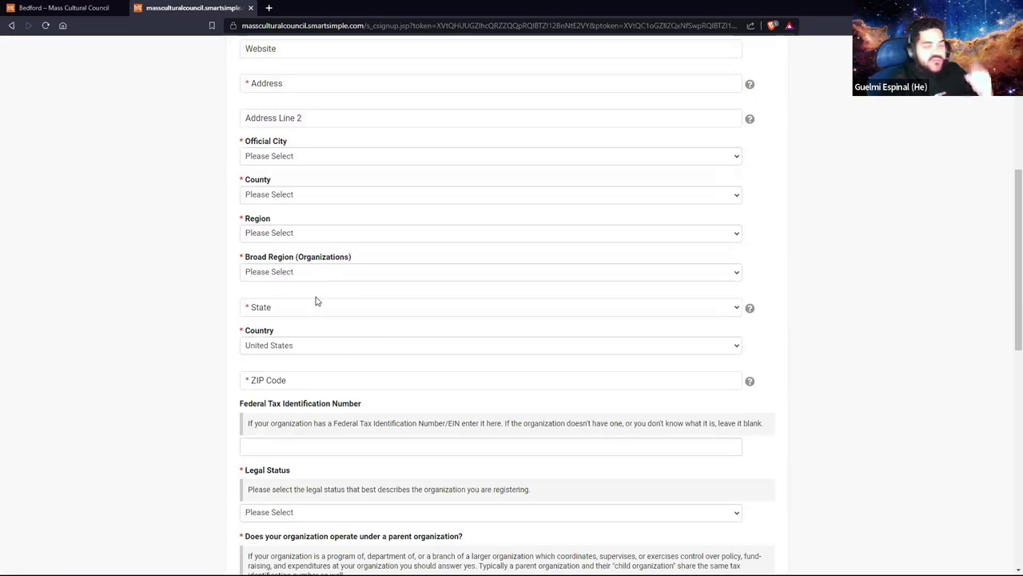
{"action": "scroll", "coordinate": [306, 418], "scroll_direction": "down", "scroll_amount": 1}
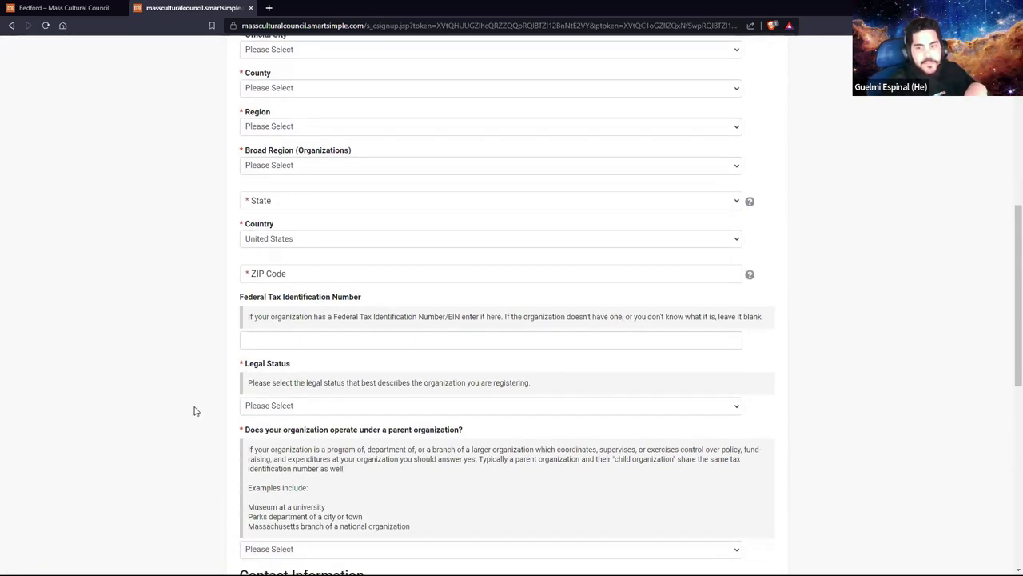
{"action": "left_click", "coordinate": [302, 334]}
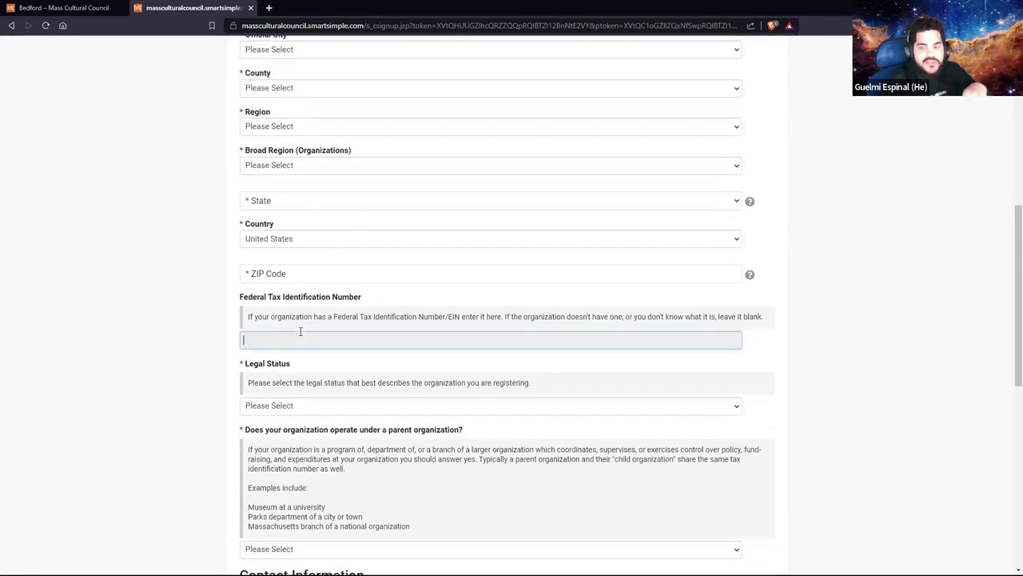
{"action": "left_click", "coordinate": [313, 412]}
{"action": "left_click", "coordinate": [191, 513]}
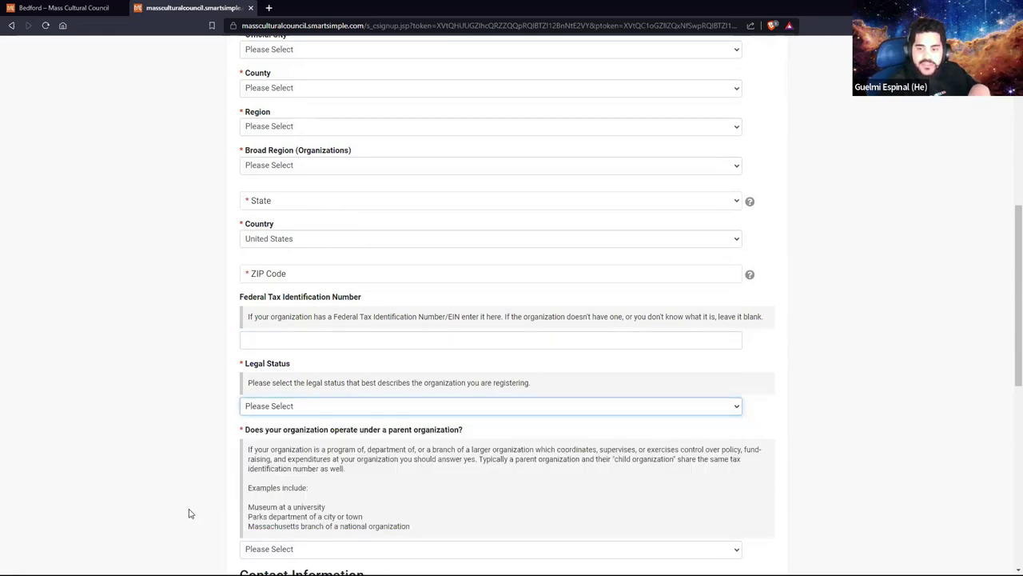
{"action": "scroll", "coordinate": [318, 327], "scroll_direction": "down", "scroll_amount": 3}
{"action": "left_click", "coordinate": [322, 284]}
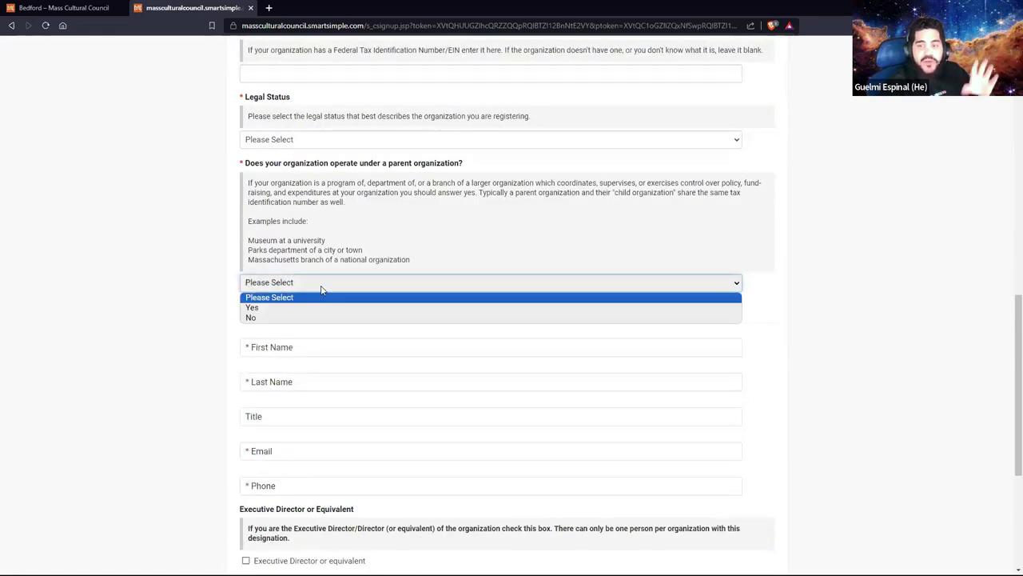
{"action": "left_click", "coordinate": [144, 308]}
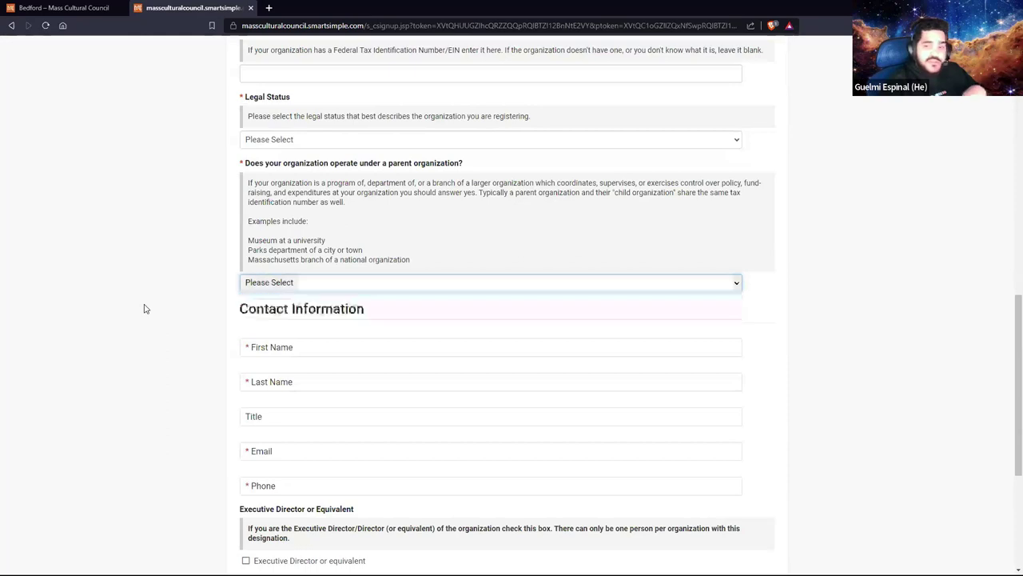
Step: Examine the Contact Information fields of the organization registration form
{"action": "scroll", "coordinate": [154, 311], "scroll_direction": "down", "scroll_amount": 2}
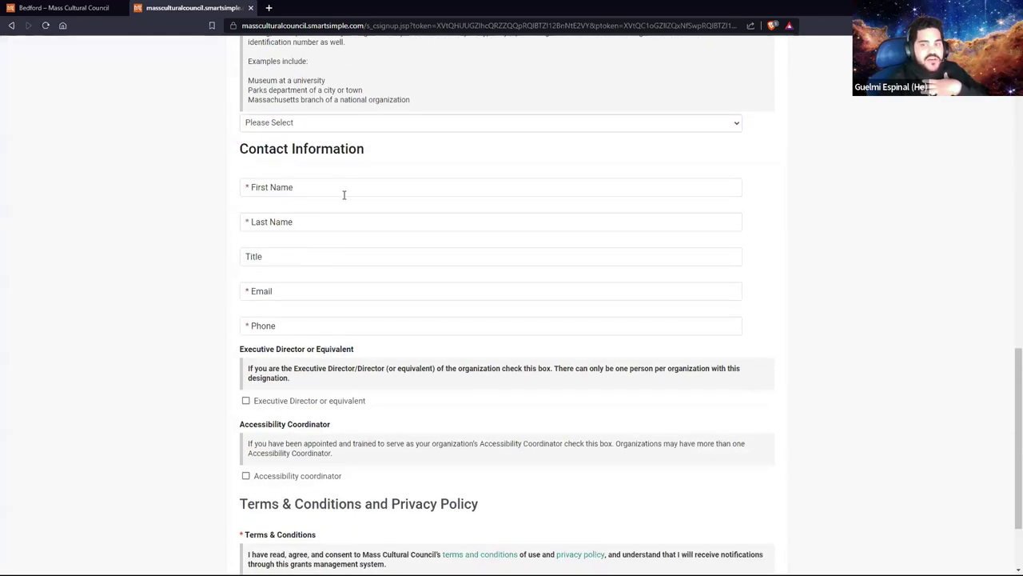
{"action": "left_click", "coordinate": [341, 189]}
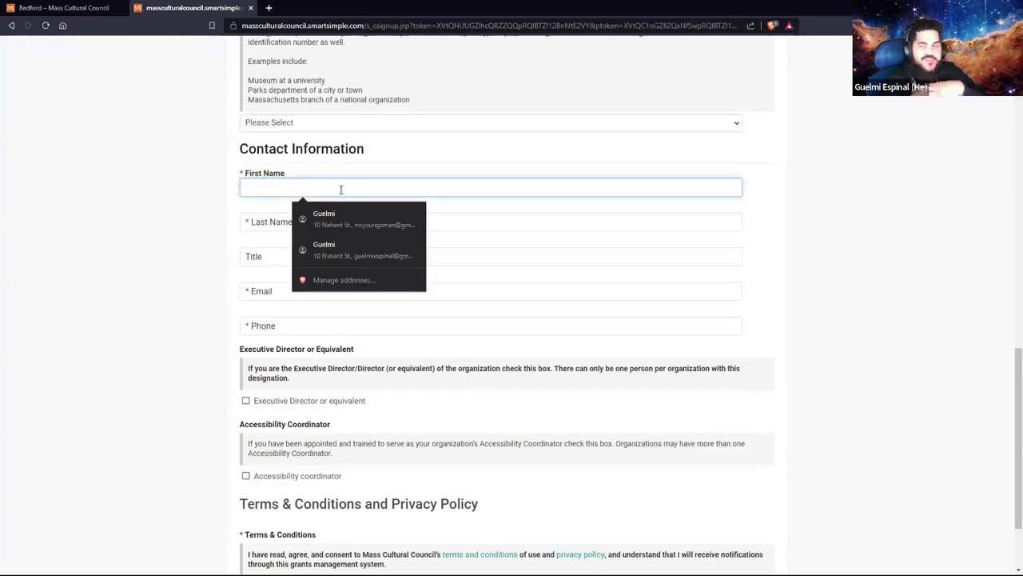
{"action": "left_click", "coordinate": [94, 232]}
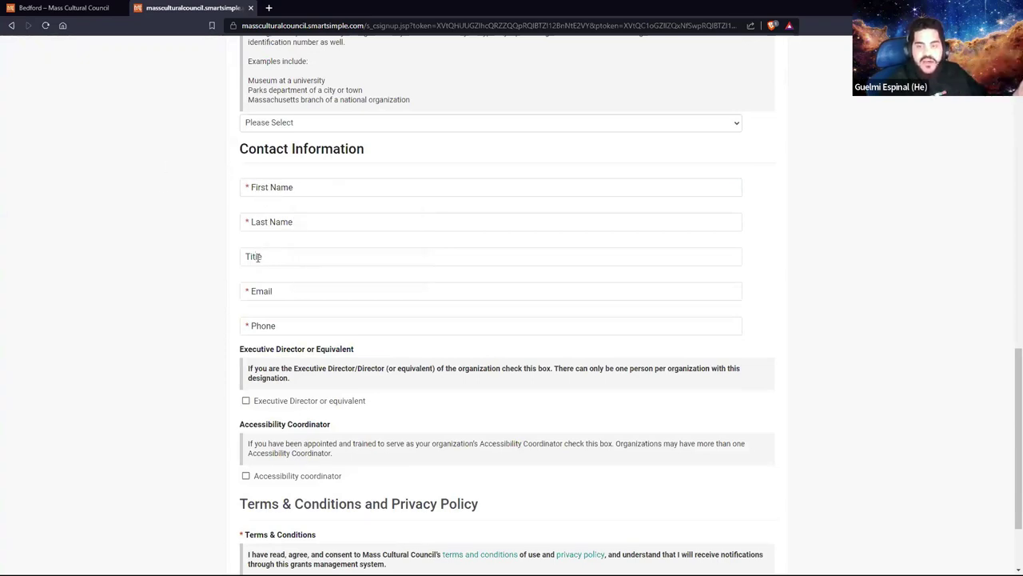
{"action": "scroll", "coordinate": [271, 365], "scroll_direction": "down", "scroll_amount": 2}
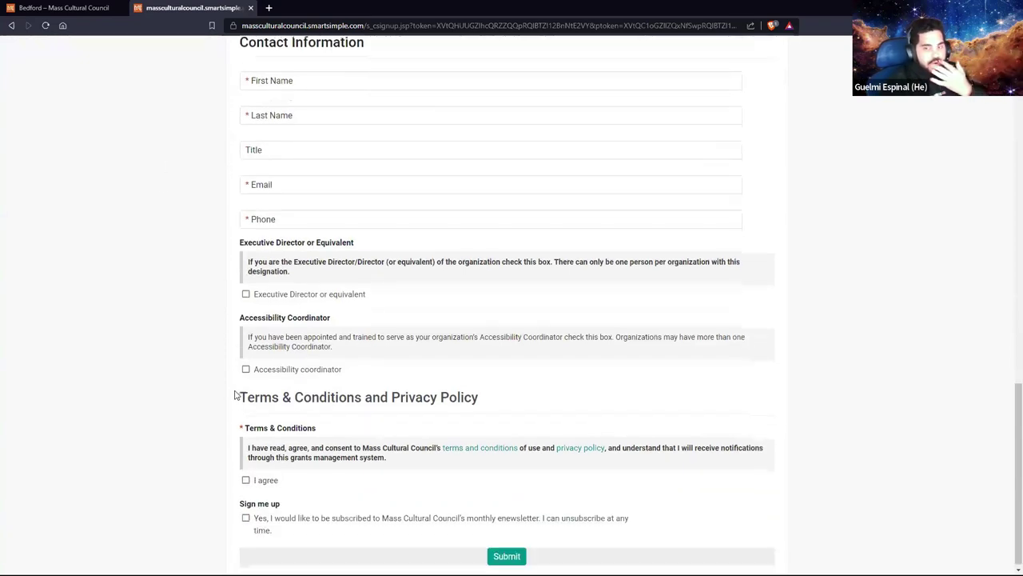
Step: Mark the contact as Executive Director and as Accessibility Coordinator, and clear both designations
{"action": "left_click", "coordinate": [295, 297]}
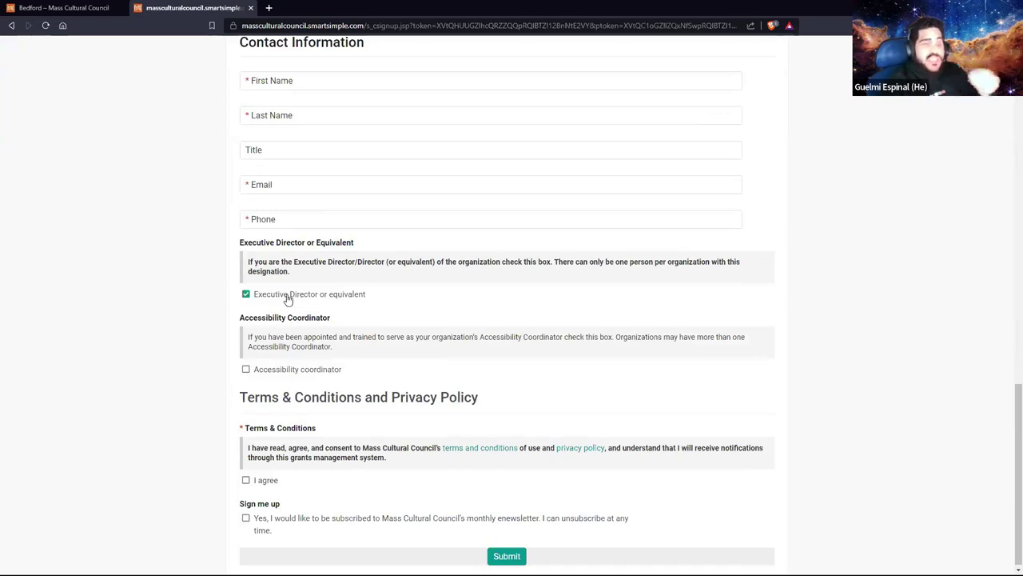
{"action": "left_click", "coordinate": [297, 370]}
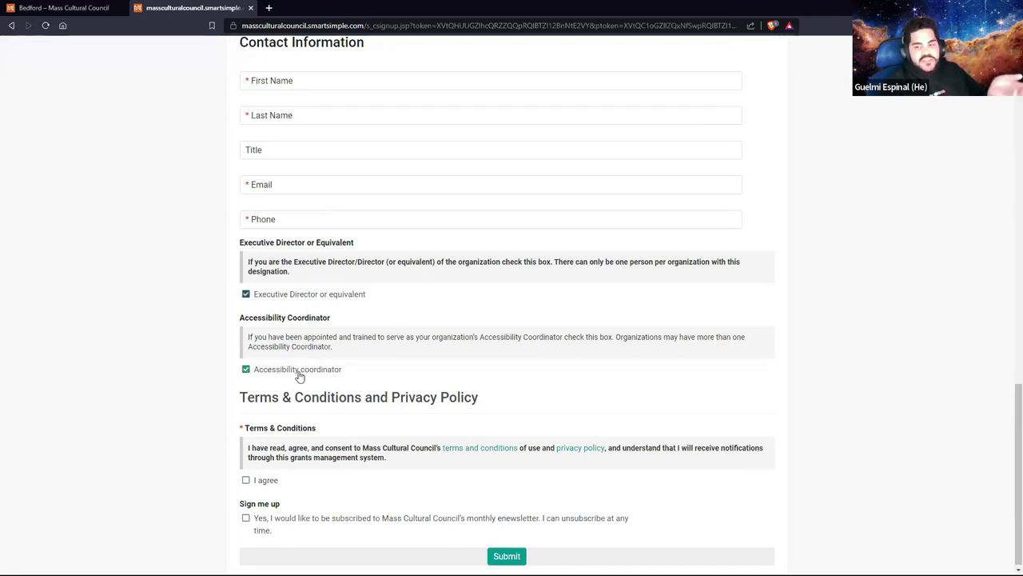
{"action": "left_click", "coordinate": [298, 372]}
{"action": "left_click", "coordinate": [314, 298]}
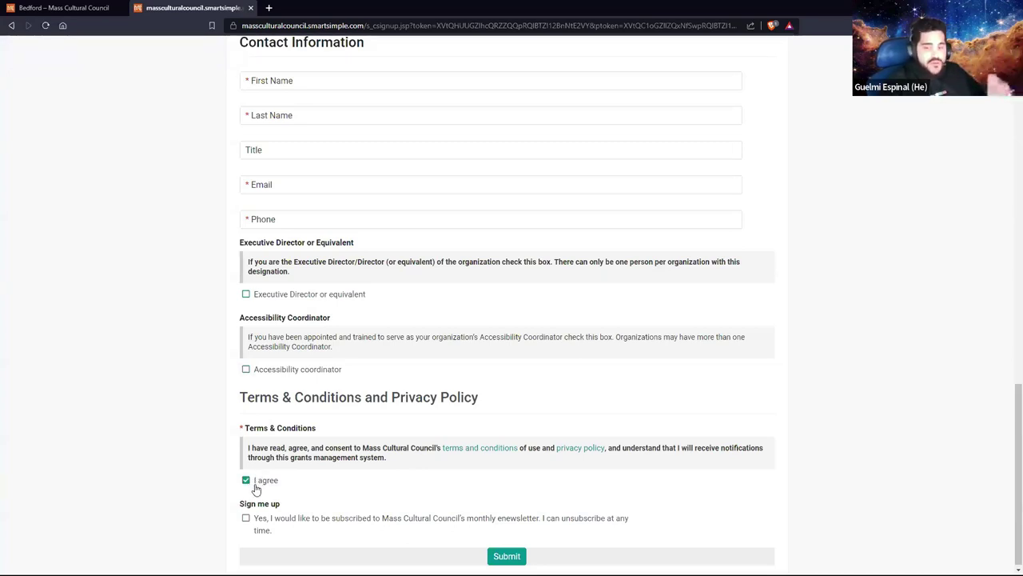
Step: Agree to the terms and conditions and subscribe to the monthly enewsletter in the organization registration form
{"action": "left_click", "coordinate": [261, 530]}
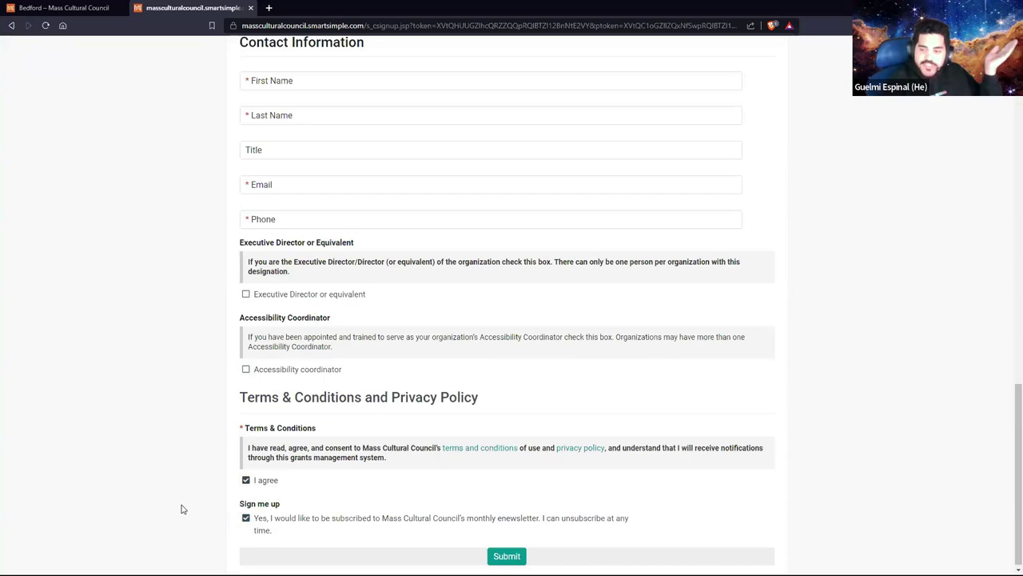
{"action": "left_click", "coordinate": [507, 554]}
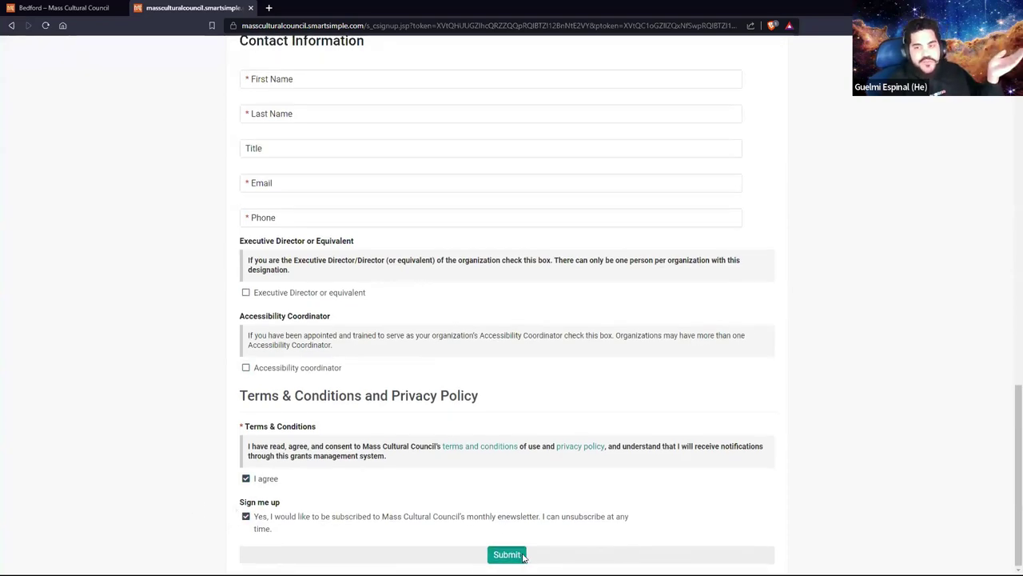
{"action": "scroll", "coordinate": [167, 325], "scroll_direction": "up", "scroll_amount": 9}
{"action": "scroll", "coordinate": [147, 365], "scroll_direction": "down", "scroll_amount": 6}
{"action": "scroll", "coordinate": [144, 388], "scroll_direction": "up", "scroll_amount": 3}
{"action": "scroll", "coordinate": [154, 392], "scroll_direction": "up", "scroll_amount": 4}
Step: Return to the organization search form and select Lynn Classical High School by searching for "lynn cl"
{"action": "key", "text": "alt+Left"}
{"action": "key", "text": "alt+Right"}
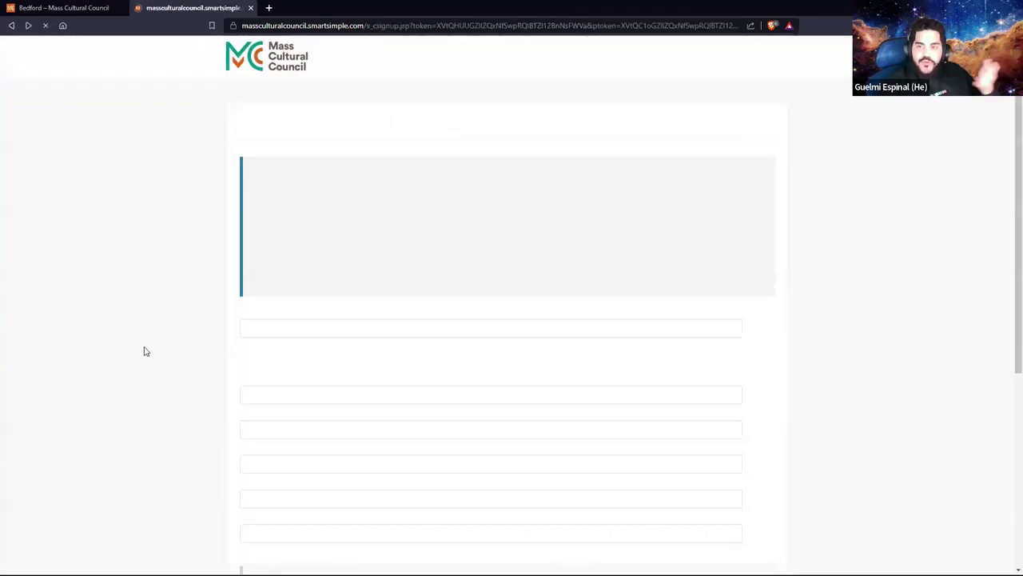
{"action": "left_click", "coordinate": [319, 332]}
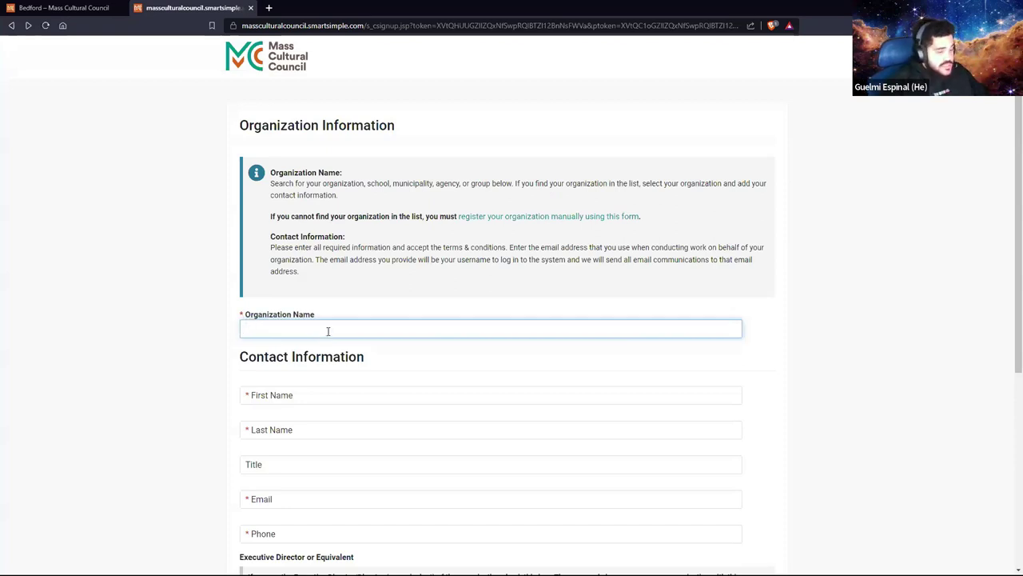
{"action": "type", "text": "lynn cl"}
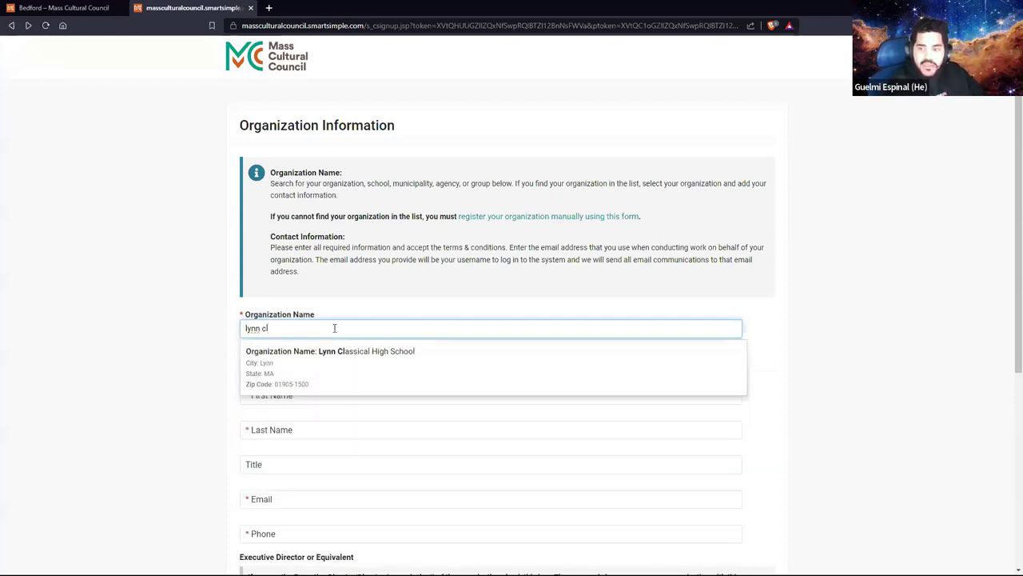
{"action": "left_click", "coordinate": [326, 356]}
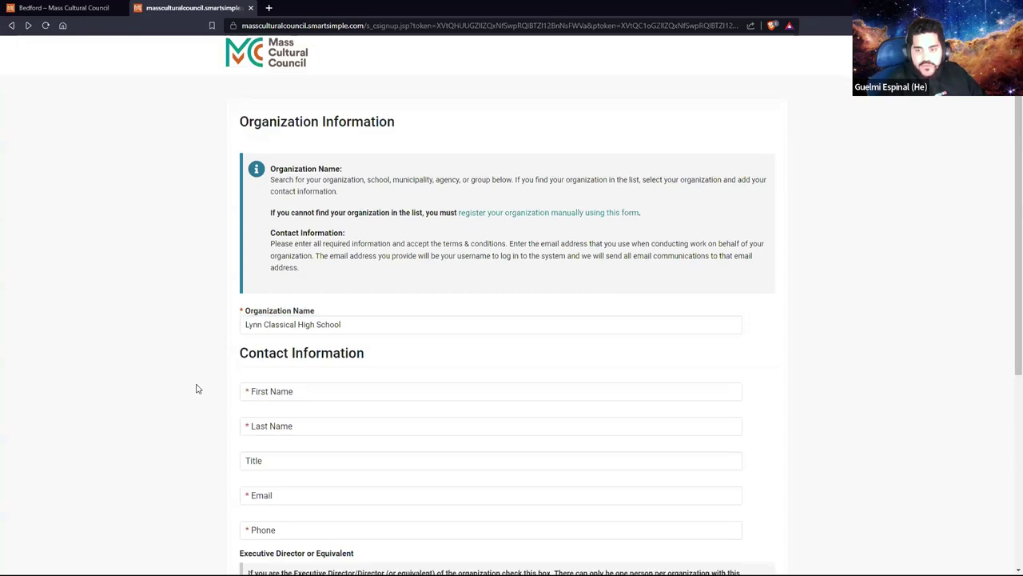
Step: Examine the contact, role and terms sections for the selected school, and return to the login page
{"action": "scroll", "coordinate": [197, 388], "scroll_direction": "down", "scroll_amount": 2}
{"action": "left_click", "coordinate": [350, 170]}
{"action": "left_click", "coordinate": [170, 247]}
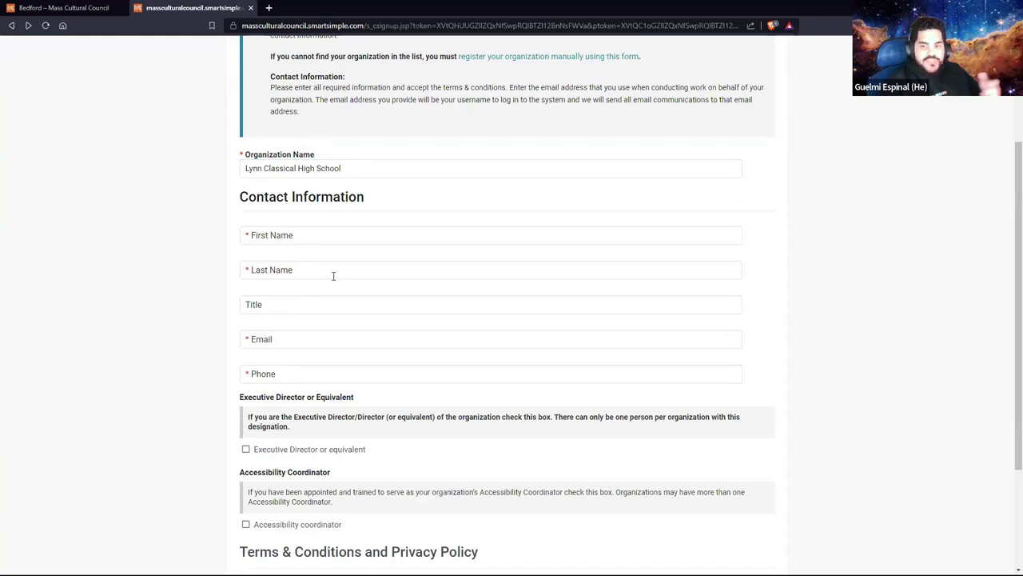
{"action": "scroll", "coordinate": [322, 376], "scroll_direction": "down", "scroll_amount": 2}
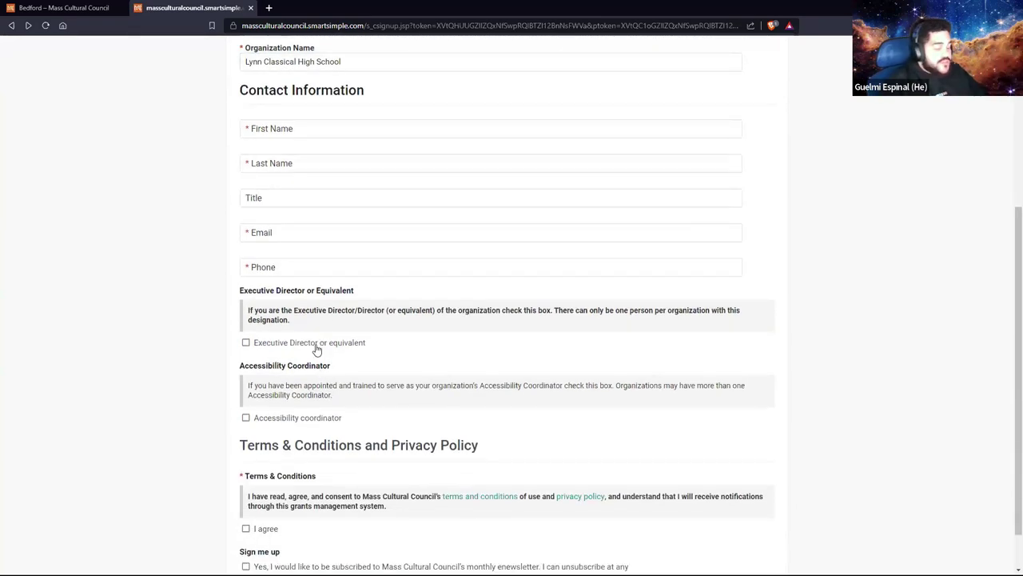
{"action": "scroll", "coordinate": [322, 420], "scroll_direction": "down", "scroll_amount": 1}
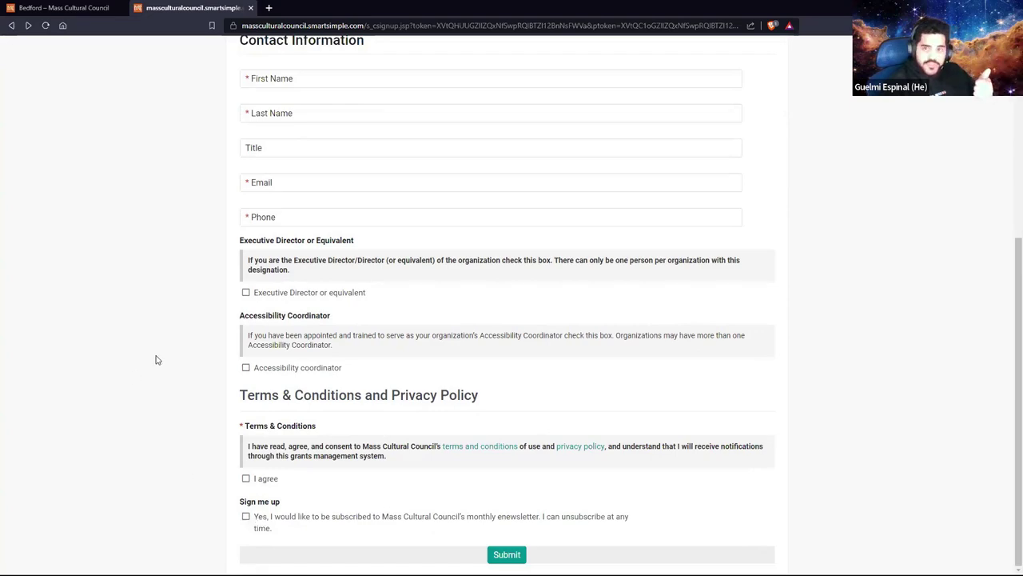
{"action": "scroll", "coordinate": [160, 336], "scroll_direction": "up", "scroll_amount": 5}
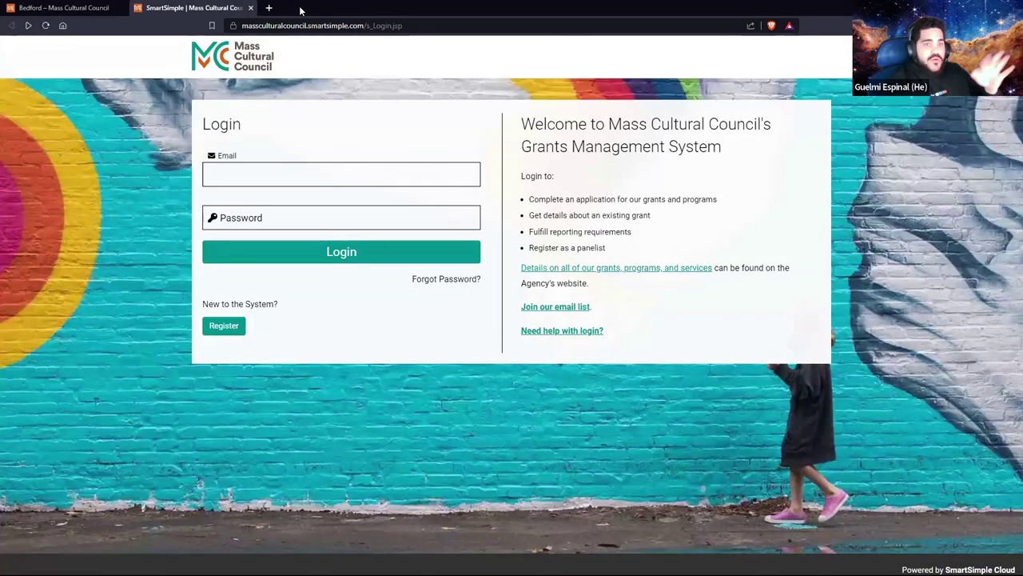
Step: Switch to the other browser window and try to log in with the prefilled account credentials
{"action": "key", "text": "alt+Tab"}
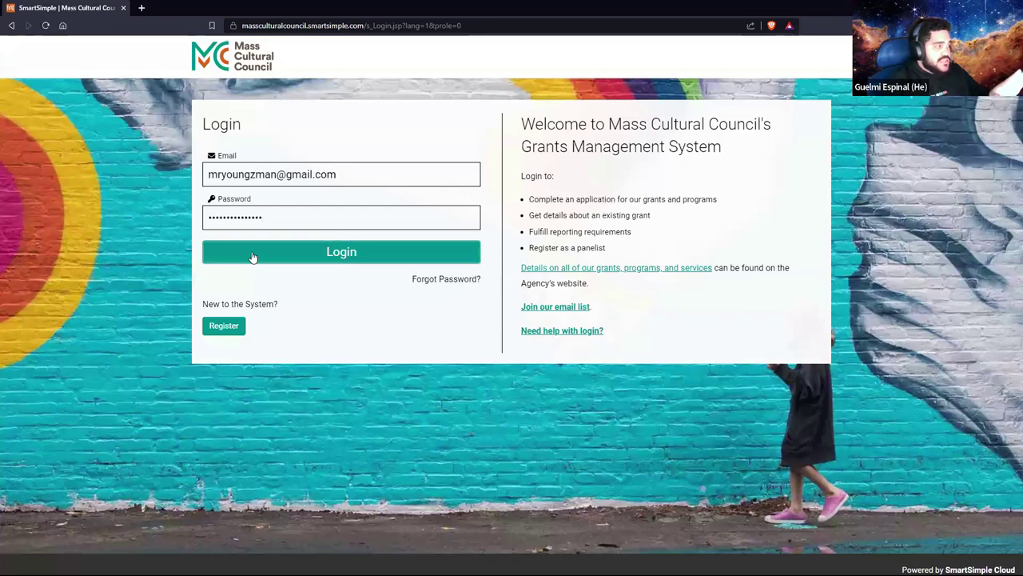
{"action": "left_click", "coordinate": [253, 256]}
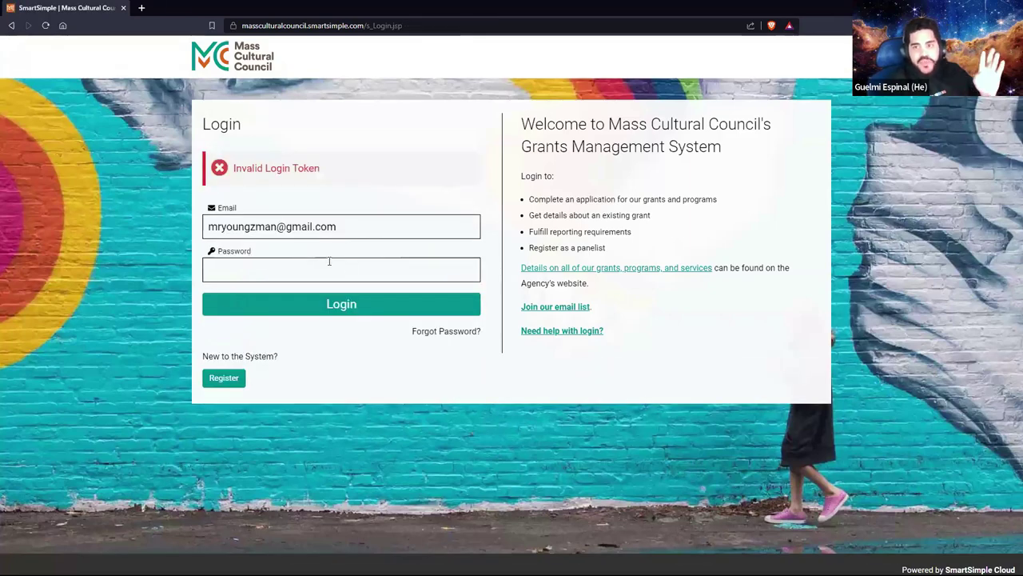
{"action": "left_click", "coordinate": [328, 261]}
{"action": "key", "text": "alt+Tab"}
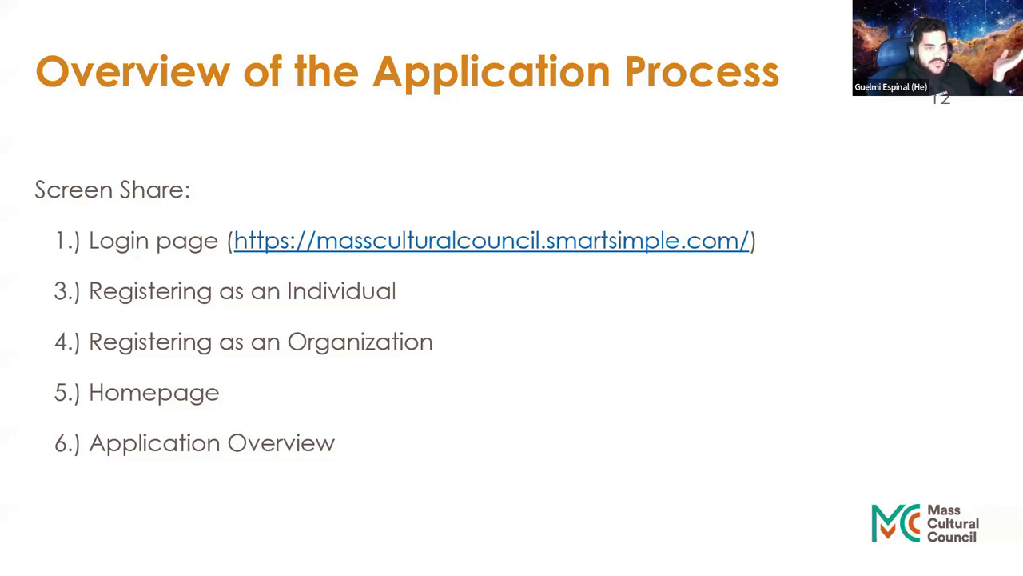
Step: Return to the grants system homepage, view the account menu, and open the Apply to a Local Cultural Council list
{"action": "key", "text": "alt+Tab"}
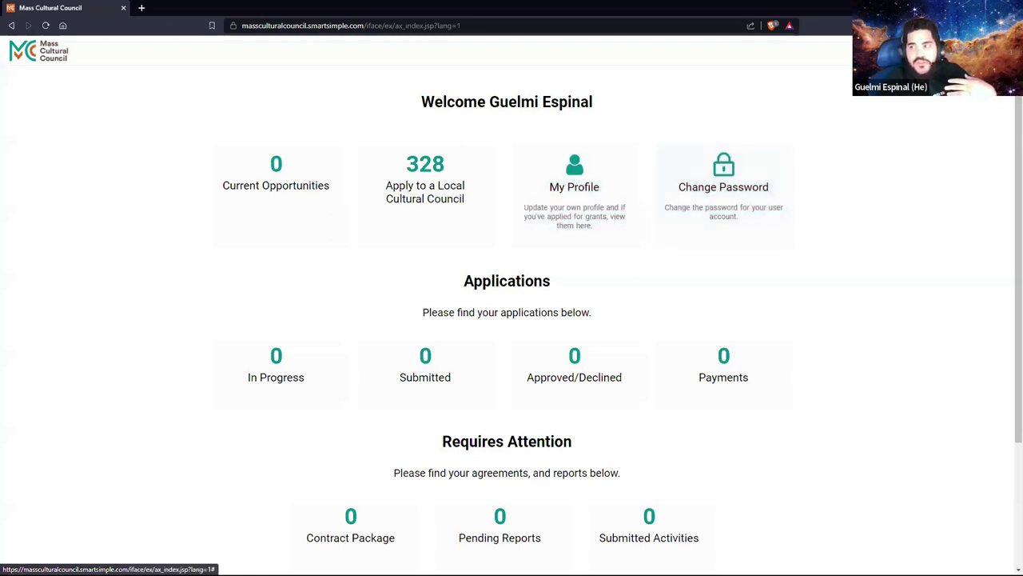
{"action": "left_click", "coordinate": [960, 51]}
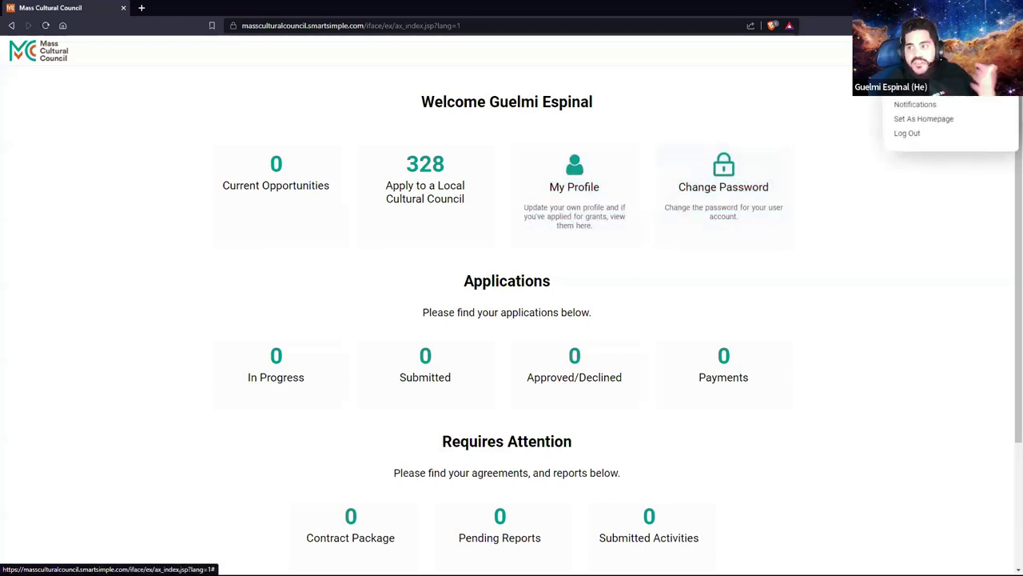
{"action": "left_click", "coordinate": [411, 270]}
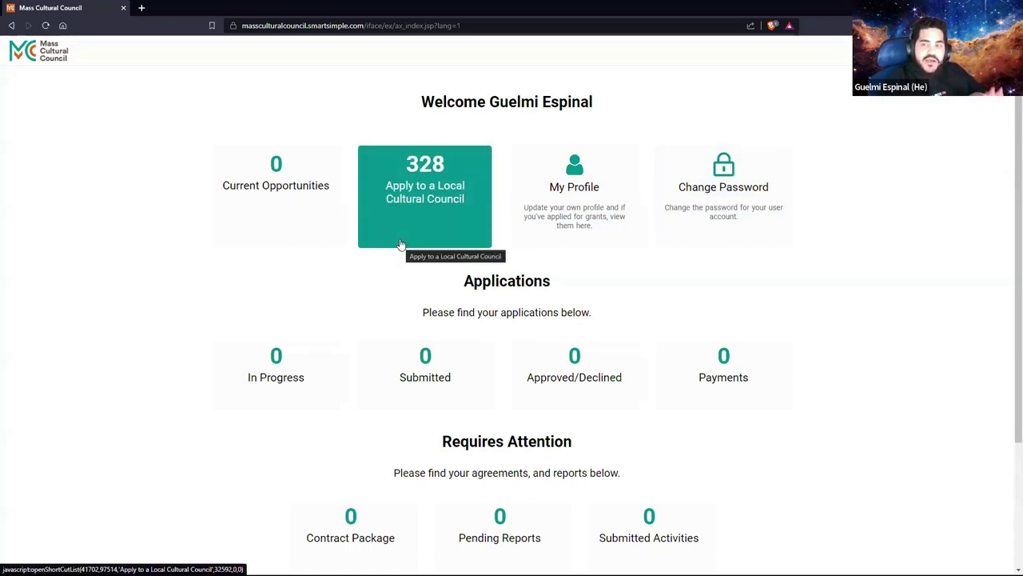
{"action": "left_click", "coordinate": [402, 245]}
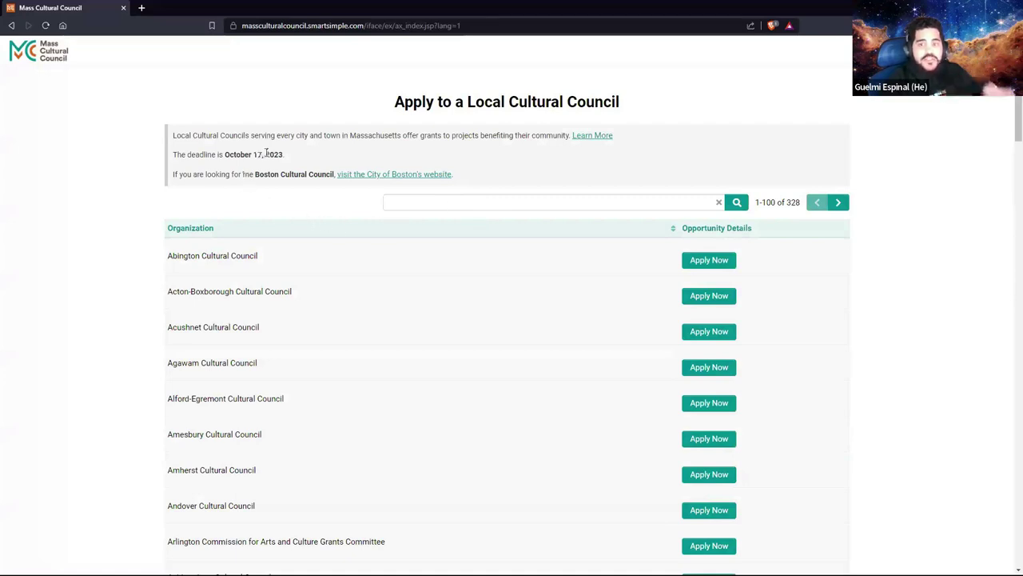
Step: Review the application deadline and the list of local cultural councils, and search the list for "Lynn"
{"action": "left_click_drag", "start_coordinate": [289, 156], "coordinate": [150, 160]}
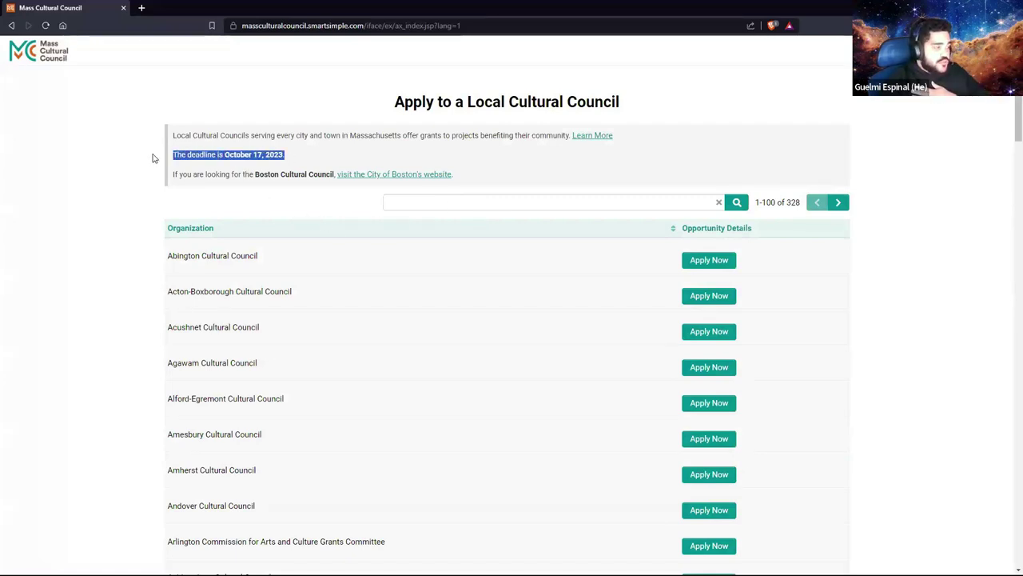
{"action": "left_click", "coordinate": [419, 210]}
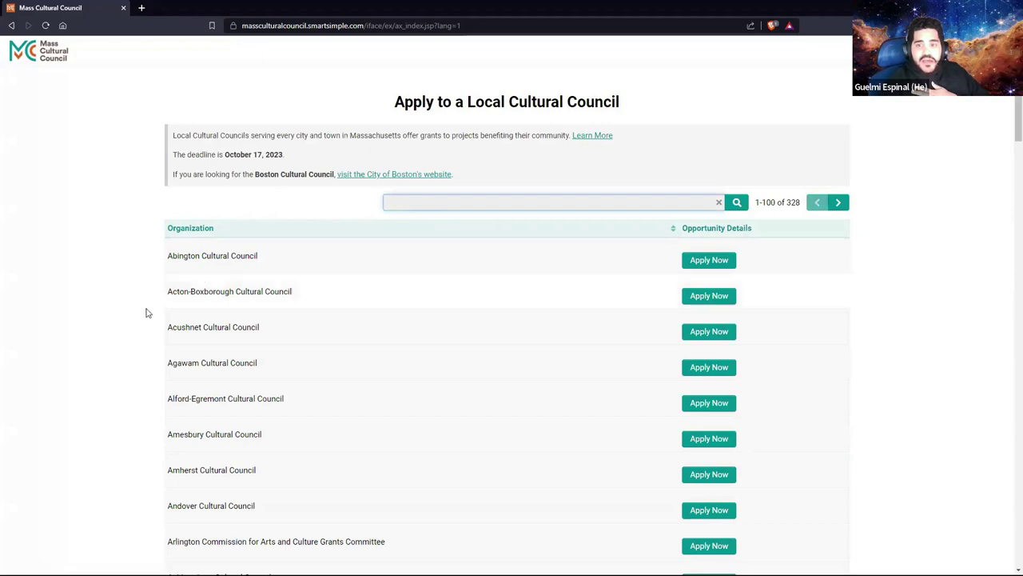
{"action": "scroll", "coordinate": [138, 325], "scroll_direction": "down", "scroll_amount": 1}
{"action": "scroll", "coordinate": [138, 325], "scroll_direction": "down", "scroll_amount": 5}
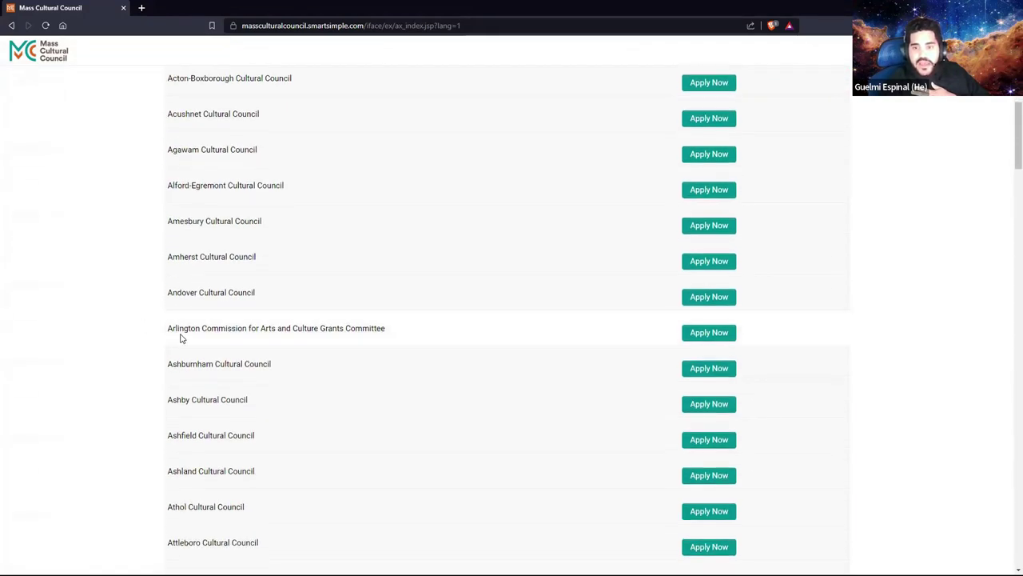
{"action": "scroll", "coordinate": [281, 404], "scroll_direction": "down", "scroll_amount": 2}
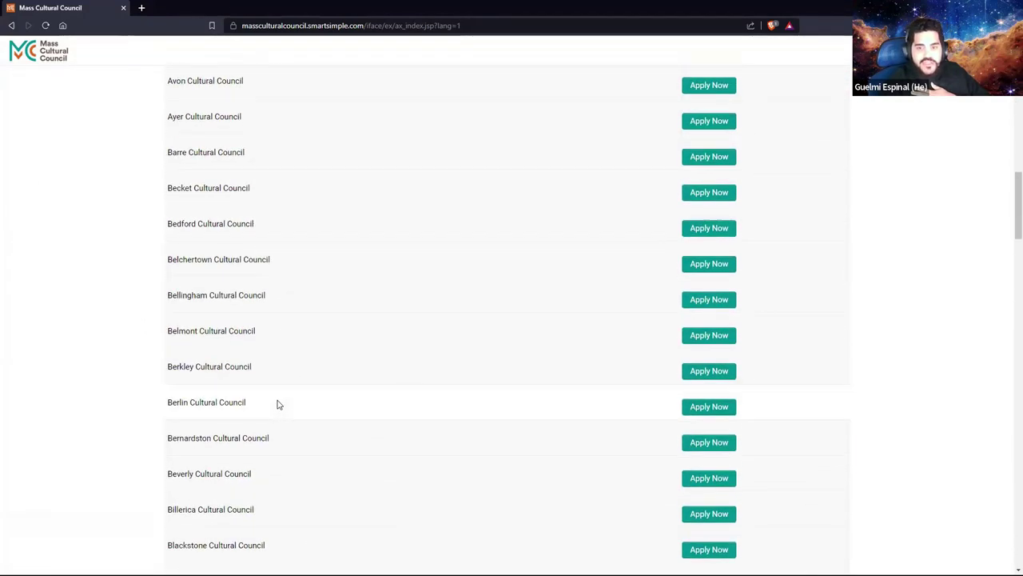
{"action": "scroll", "coordinate": [297, 397], "scroll_direction": "up", "scroll_amount": 7}
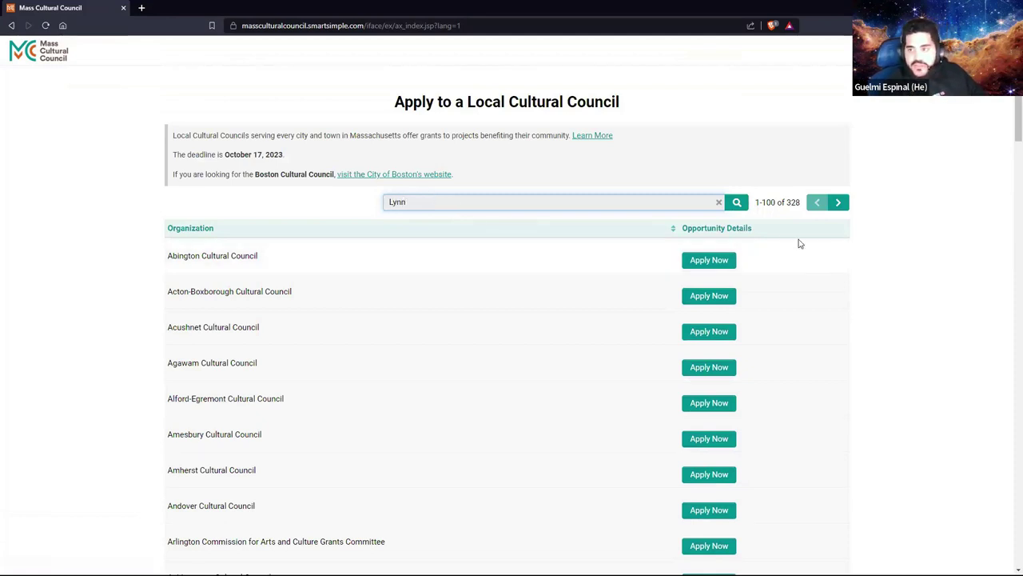
{"action": "left_click", "coordinate": [737, 203]}
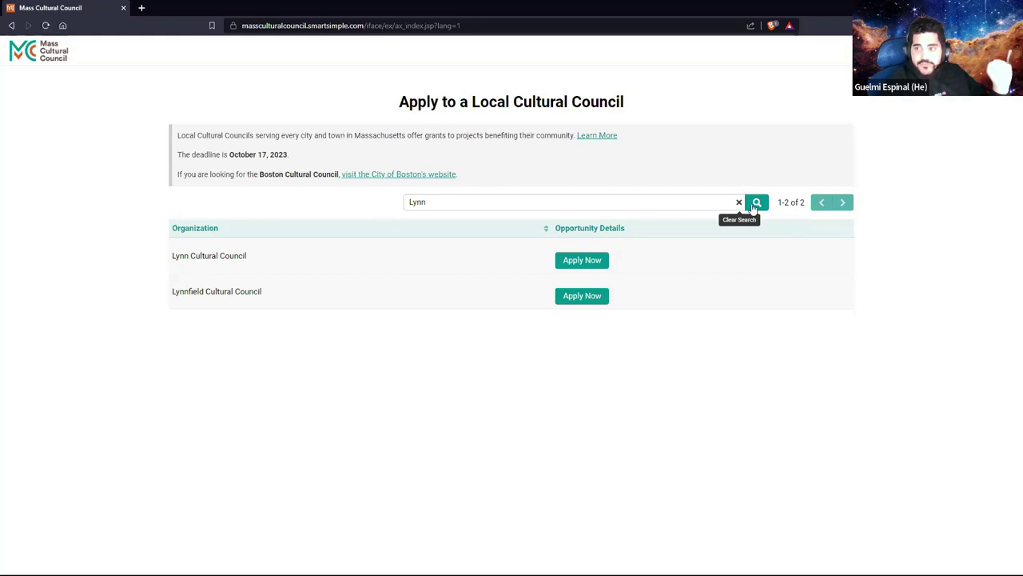
Step: Reload the full council list and start an application to the Bedford Cultural Council
{"action": "left_click", "coordinate": [45, 25]}
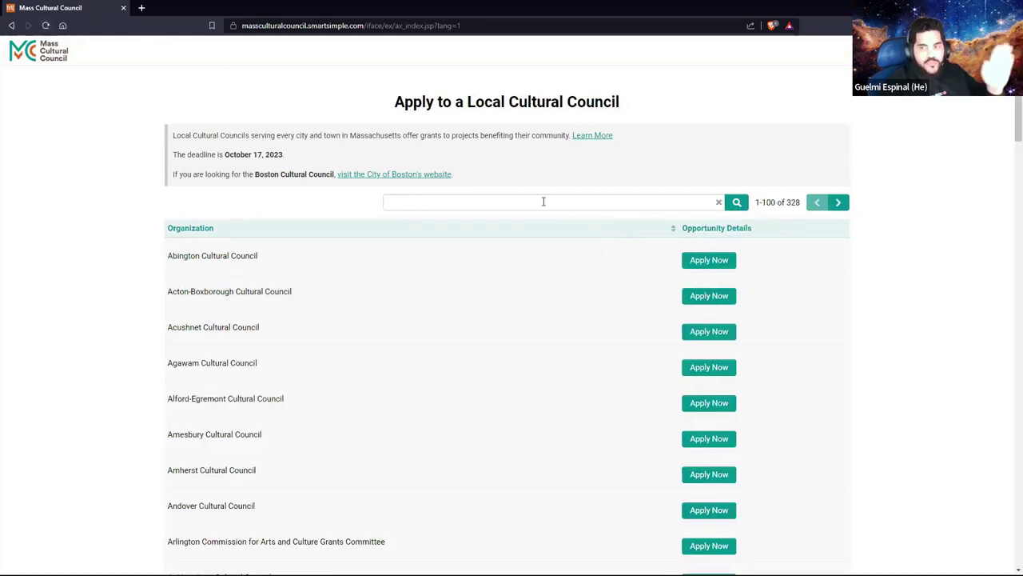
{"action": "scroll", "coordinate": [226, 382], "scroll_direction": "down", "scroll_amount": 3}
{"action": "scroll", "coordinate": [226, 382], "scroll_direction": "down", "scroll_amount": 7}
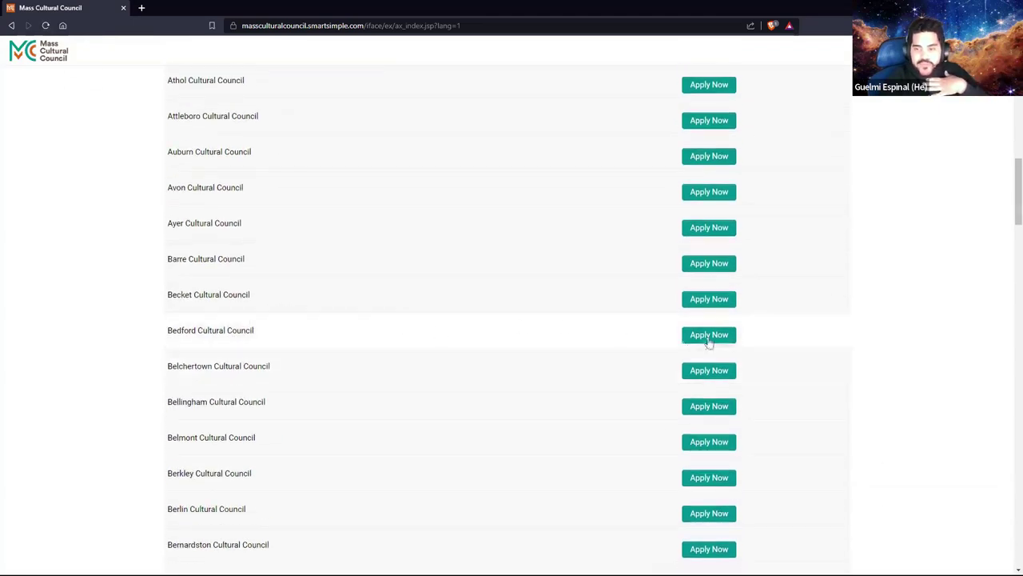
{"action": "left_click", "coordinate": [709, 335]}
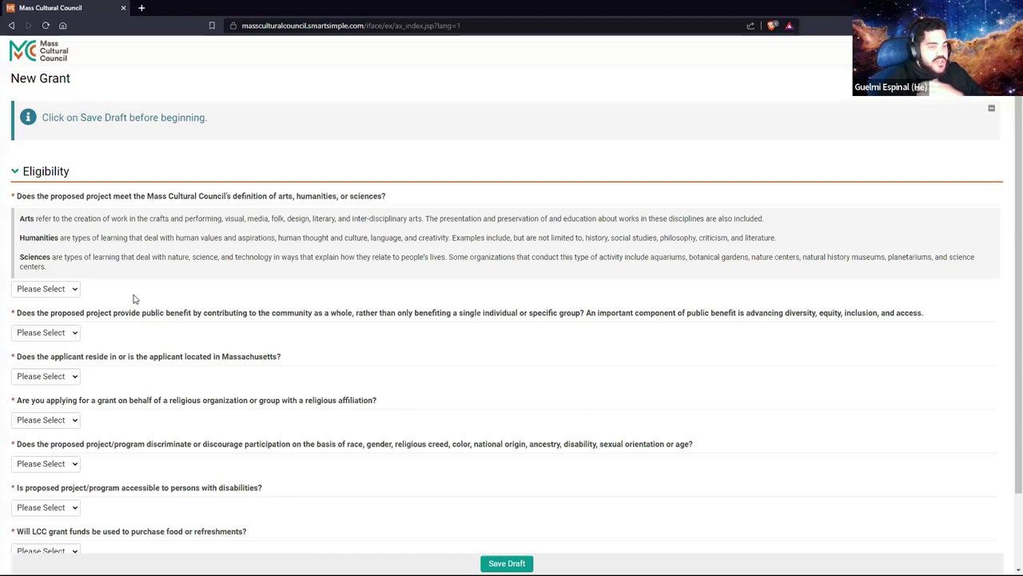
Step: Answer Yes to the eligibility questions on arts, humanities or sciences definition, public benefit, and Massachusetts residence
{"action": "left_click", "coordinate": [67, 292]}
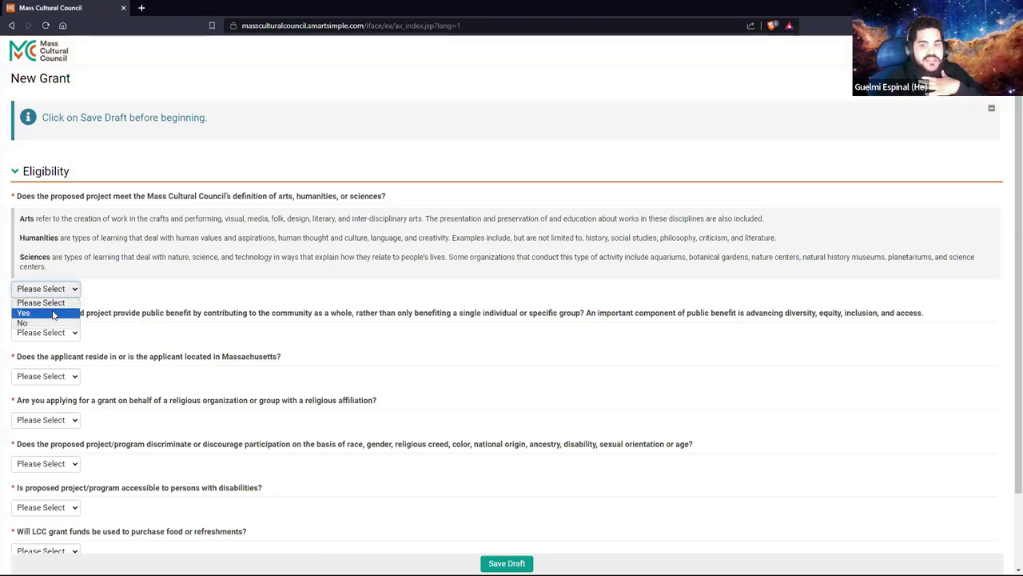
{"action": "left_click", "coordinate": [54, 315]}
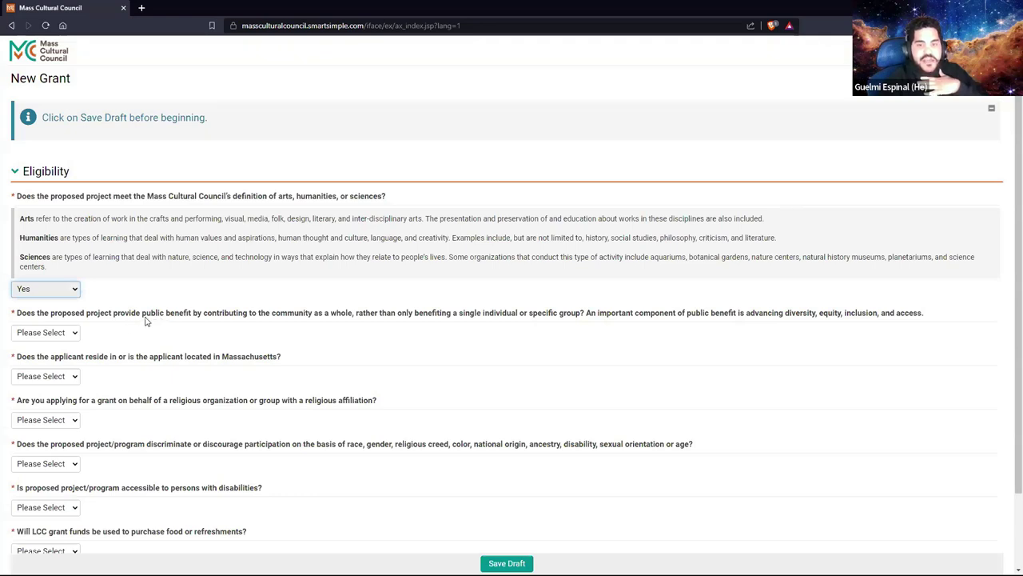
{"action": "left_click", "coordinate": [69, 335]}
{"action": "left_click", "coordinate": [54, 356]}
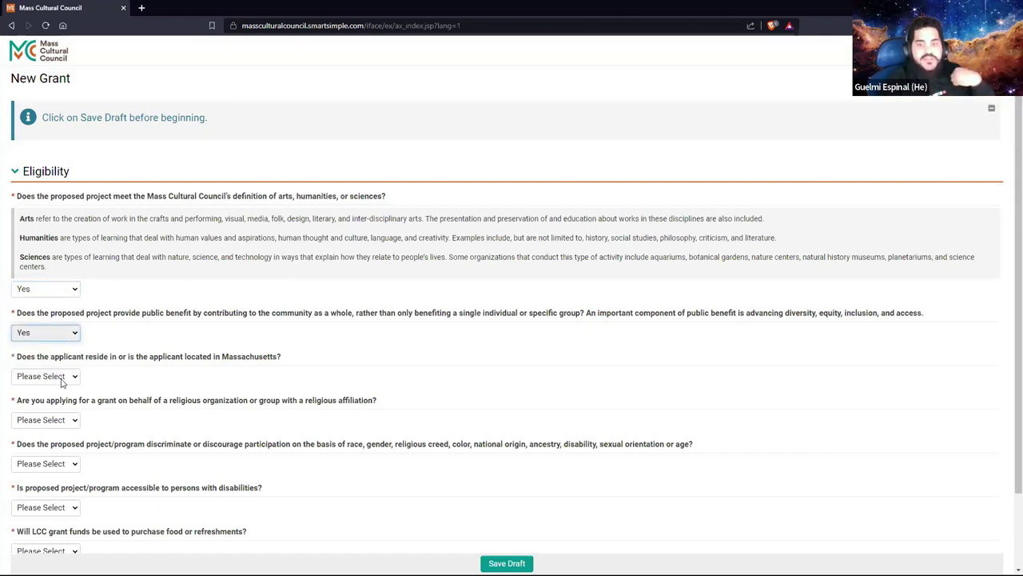
{"action": "left_click", "coordinate": [61, 377]}
{"action": "left_click", "coordinate": [61, 398]}
{"action": "key", "text": "Tab"}
Step: Try both answers to the religious organization or affiliation question to compare the follow-up questions, and leave it set to No
{"action": "scroll", "coordinate": [120, 410], "scroll_direction": "down", "scroll_amount": 1}
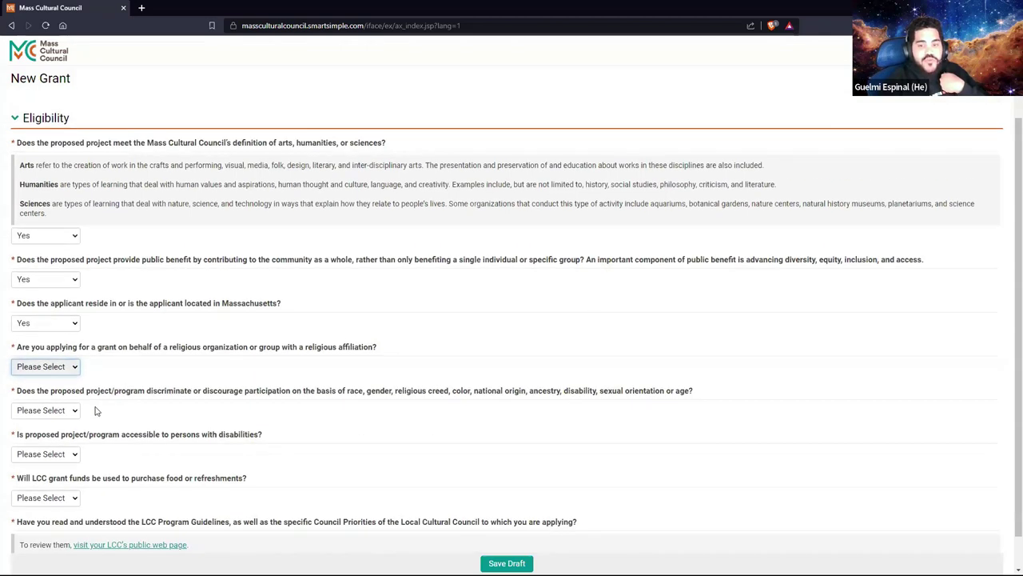
{"action": "left_click", "coordinate": [76, 366]}
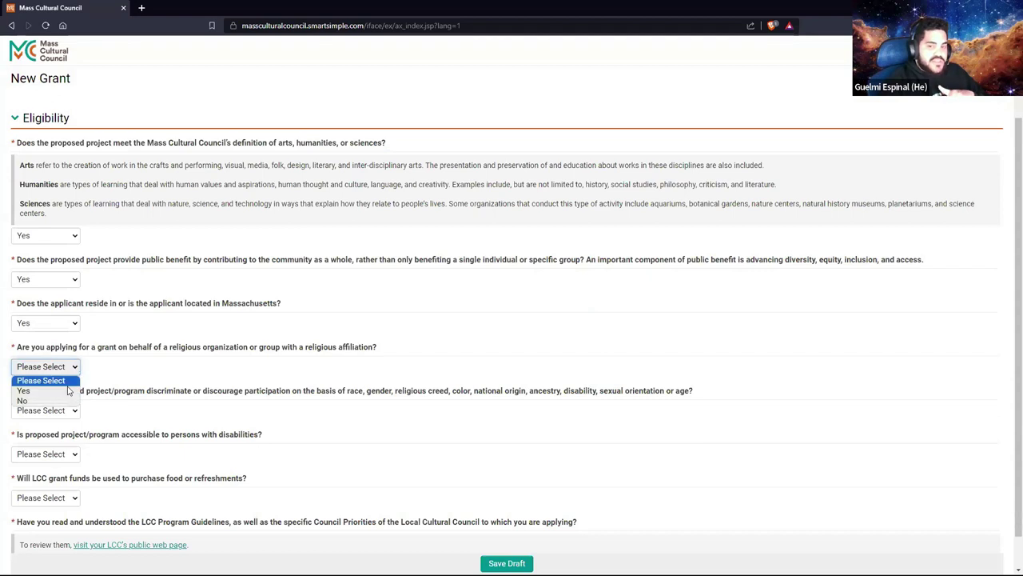
{"action": "left_click", "coordinate": [51, 401]}
{"action": "left_click", "coordinate": [48, 366]}
{"action": "left_click", "coordinate": [56, 390]}
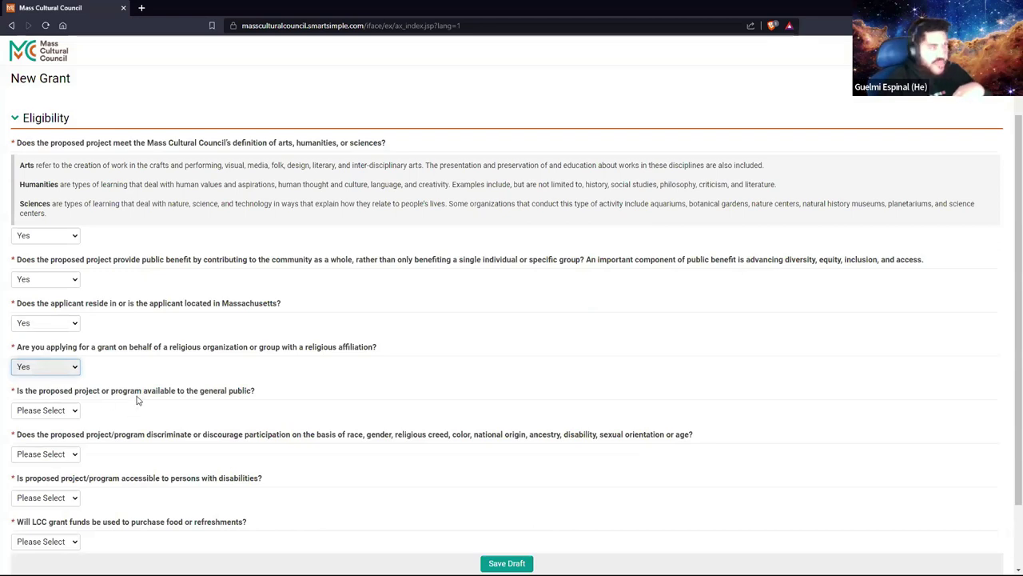
{"action": "scroll", "coordinate": [96, 402], "scroll_direction": "down", "scroll_amount": 1}
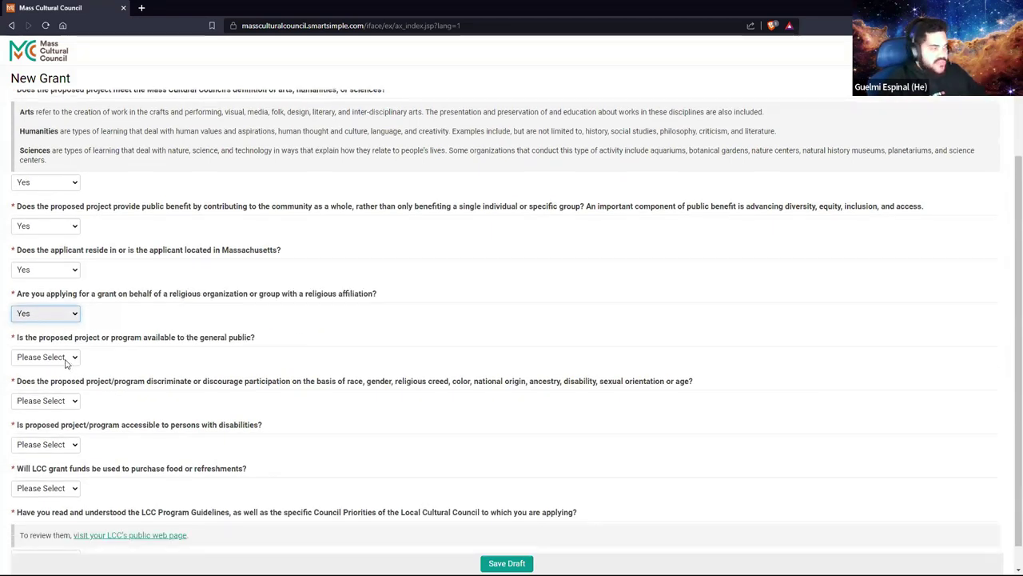
{"action": "left_click", "coordinate": [65, 316]}
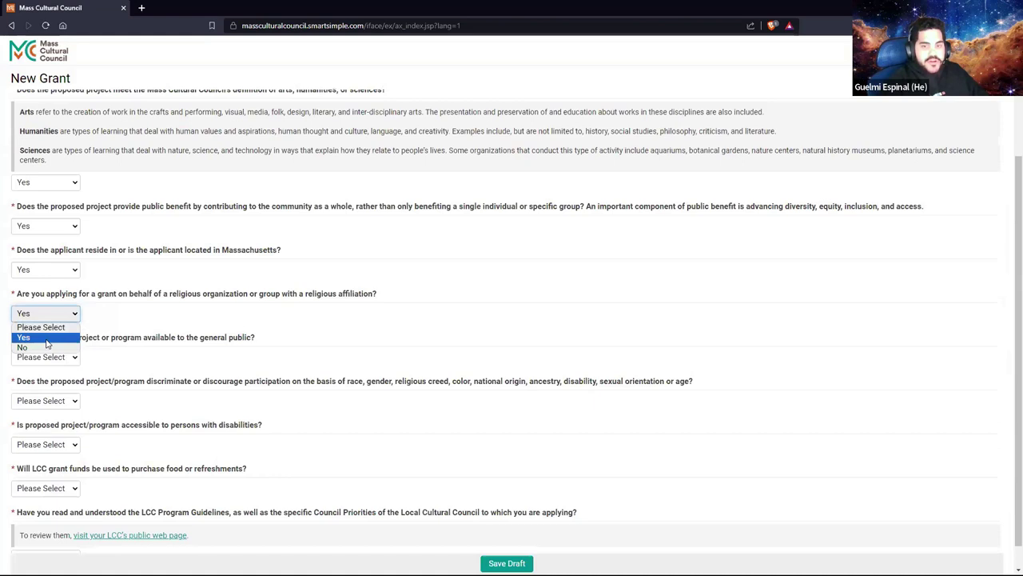
{"action": "left_click", "coordinate": [44, 348]}
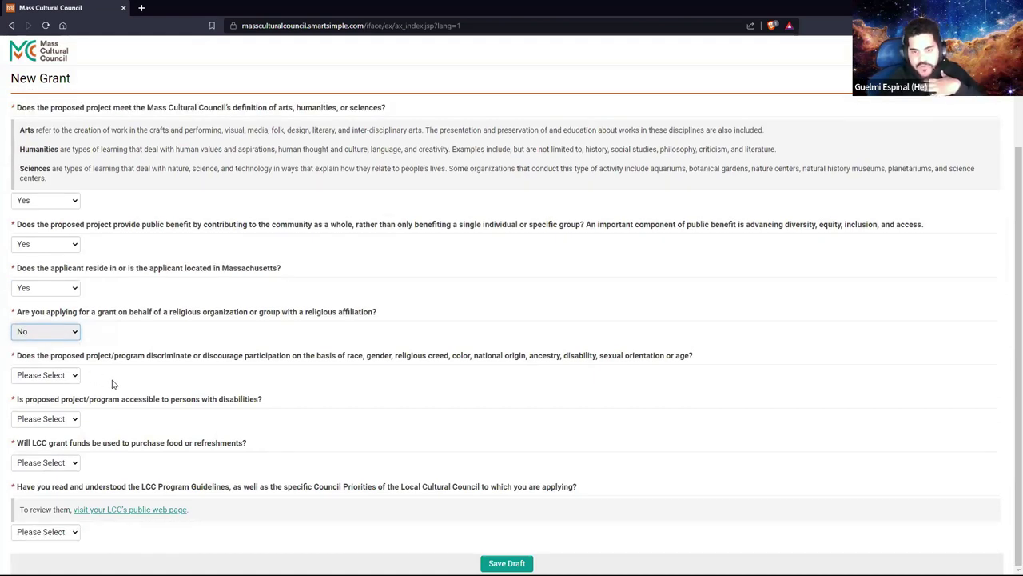
{"action": "left_click", "coordinate": [107, 383]}
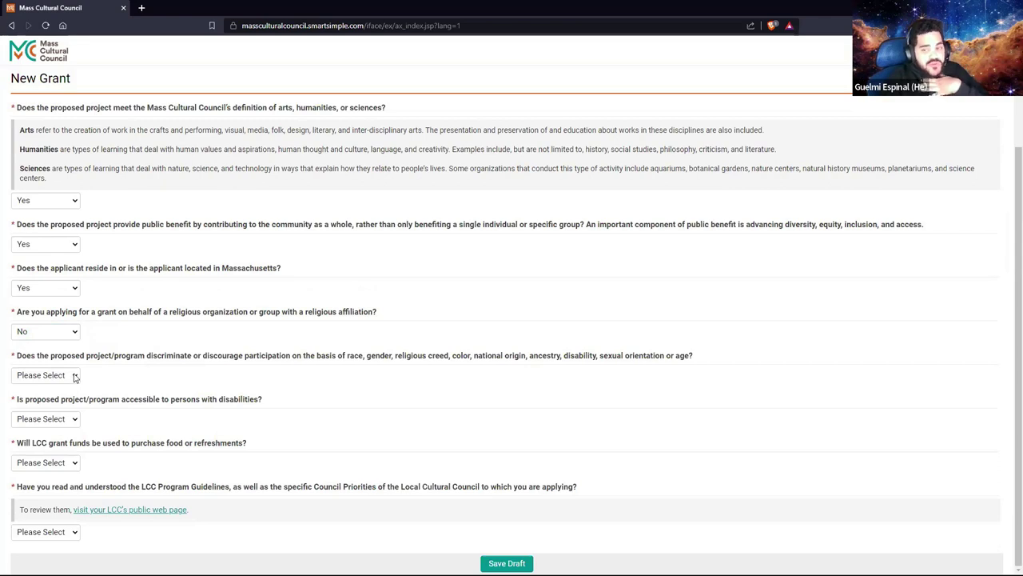
Step: Answer No to discrimination, Yes to accessibility for persons with disabilities, and No to buying food or refreshments
{"action": "left_click", "coordinate": [76, 375]}
{"action": "left_click", "coordinate": [74, 406]}
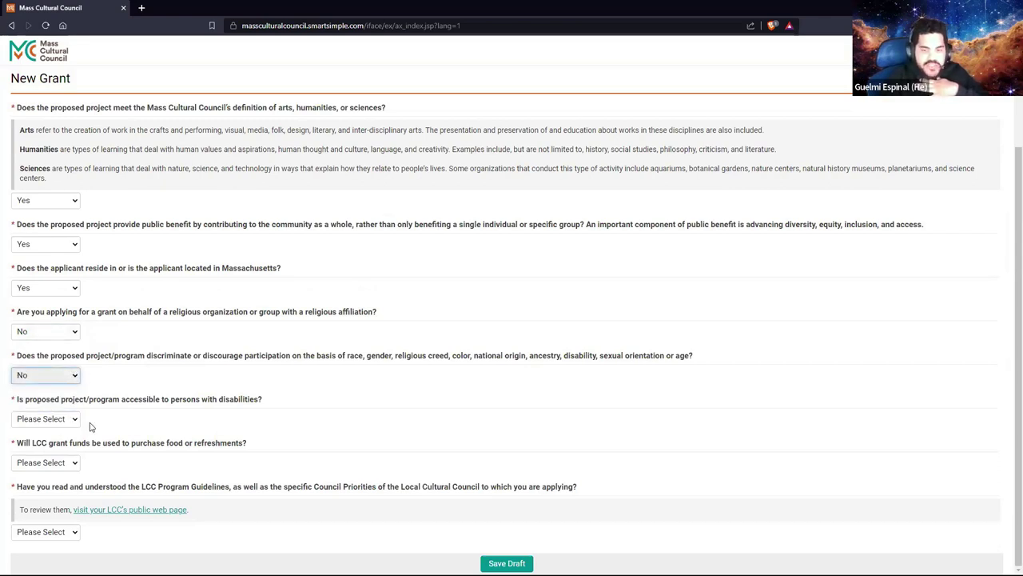
{"action": "left_click", "coordinate": [63, 420]}
{"action": "left_click", "coordinate": [62, 441]}
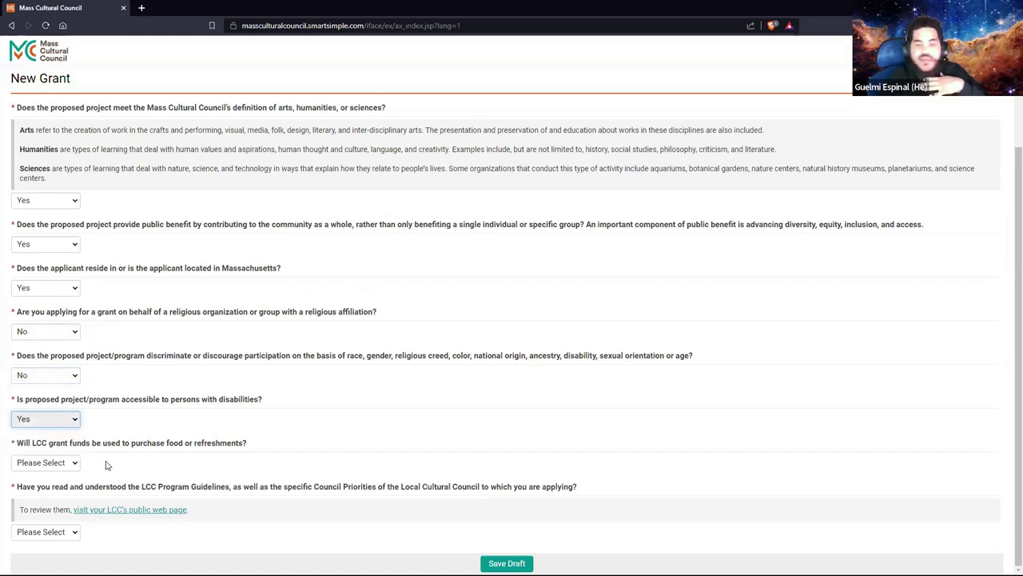
{"action": "left_click", "coordinate": [64, 463]}
{"action": "left_click", "coordinate": [63, 499]}
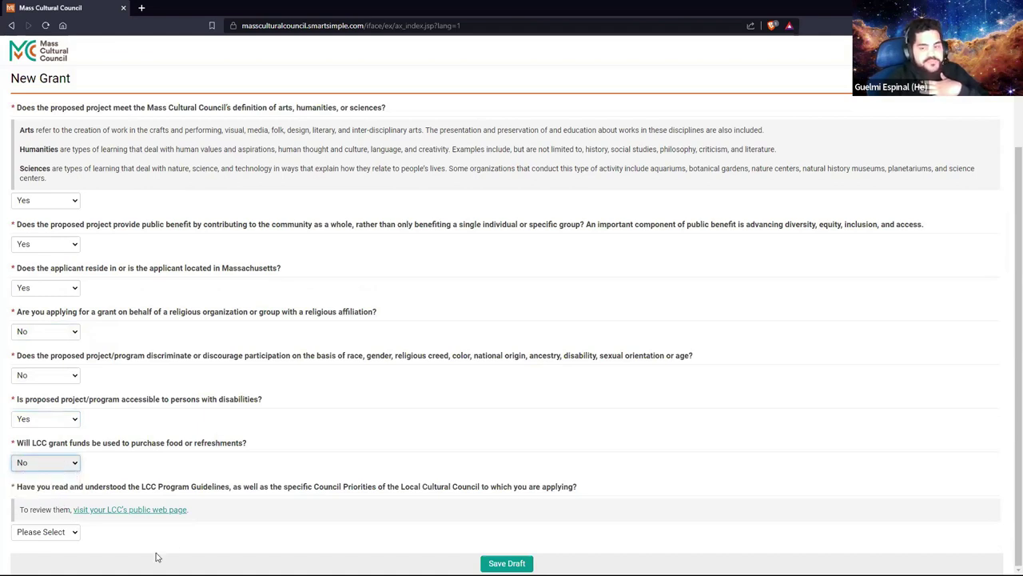
Step: Answer Yes to having read the LCC Program Guidelines and Council Priorities, and save the draft
{"action": "left_click", "coordinate": [64, 533]}
{"action": "left_click", "coordinate": [62, 552]}
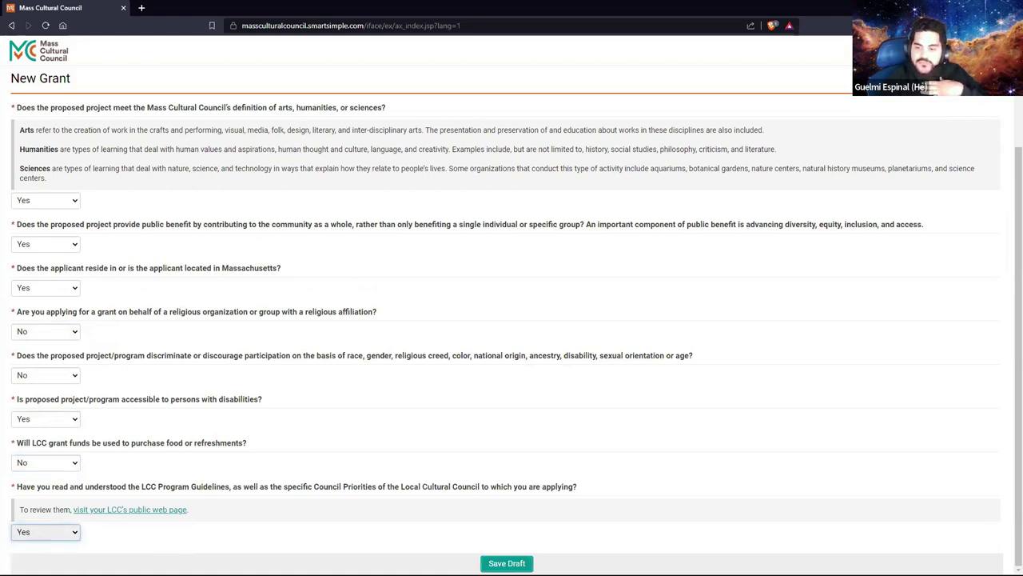
{"action": "left_click", "coordinate": [507, 562]}
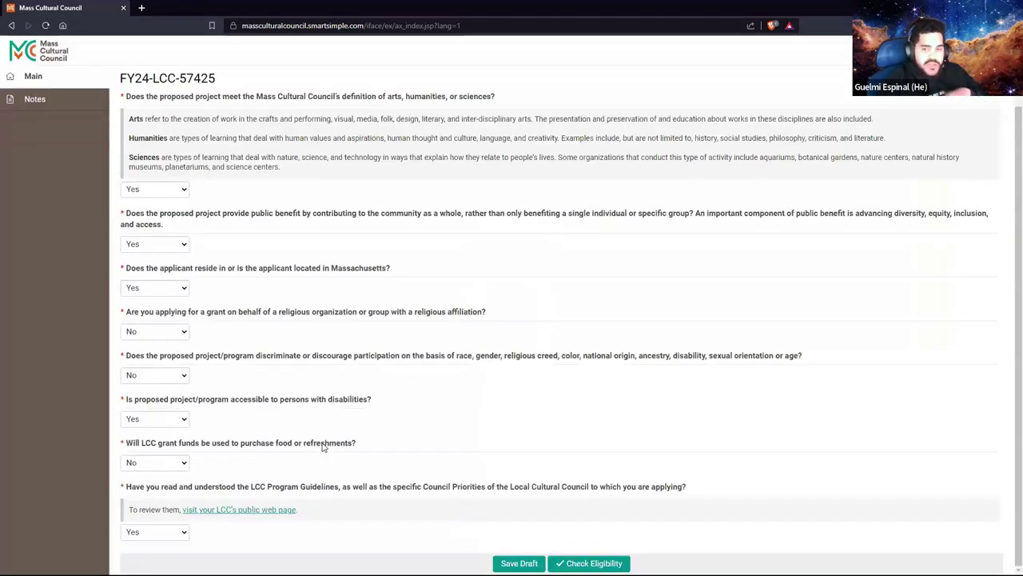
Step: Review the saved eligibility answers, run the eligibility check, and proceed to the application form
{"action": "scroll", "coordinate": [411, 452], "scroll_direction": "up", "scroll_amount": 1}
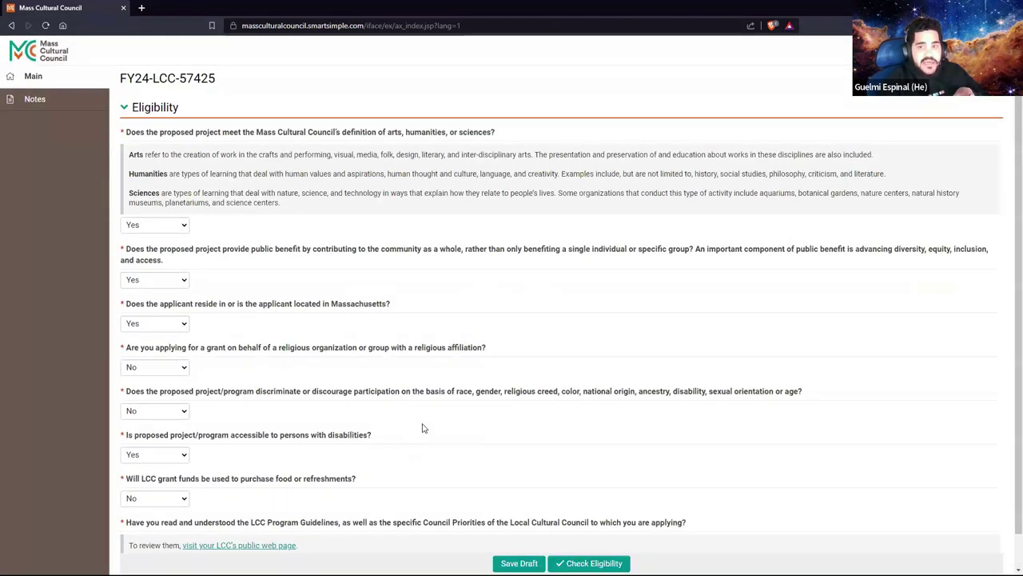
{"action": "scroll", "coordinate": [429, 424], "scroll_direction": "down", "scroll_amount": 1}
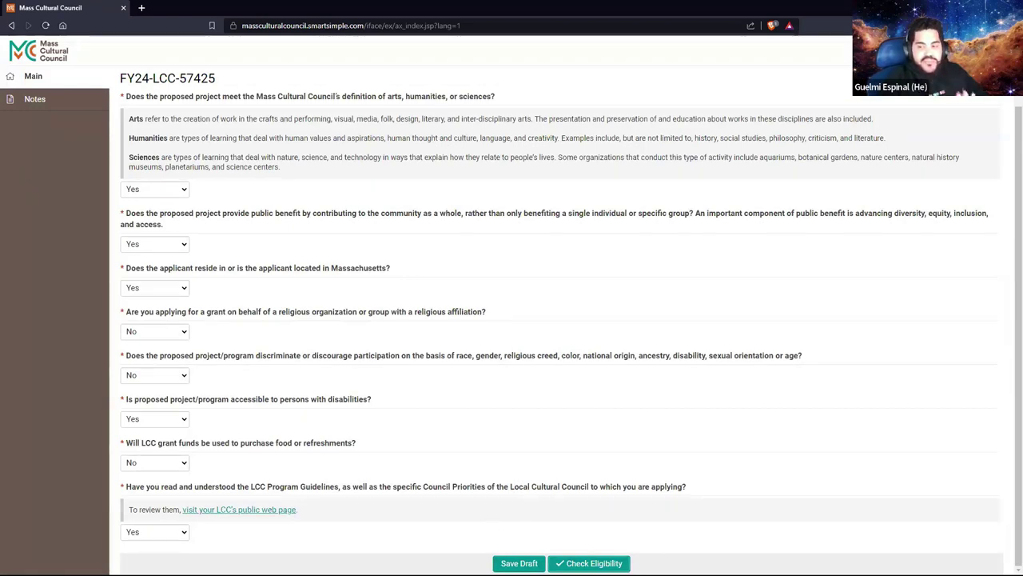
{"action": "left_click", "coordinate": [559, 563]}
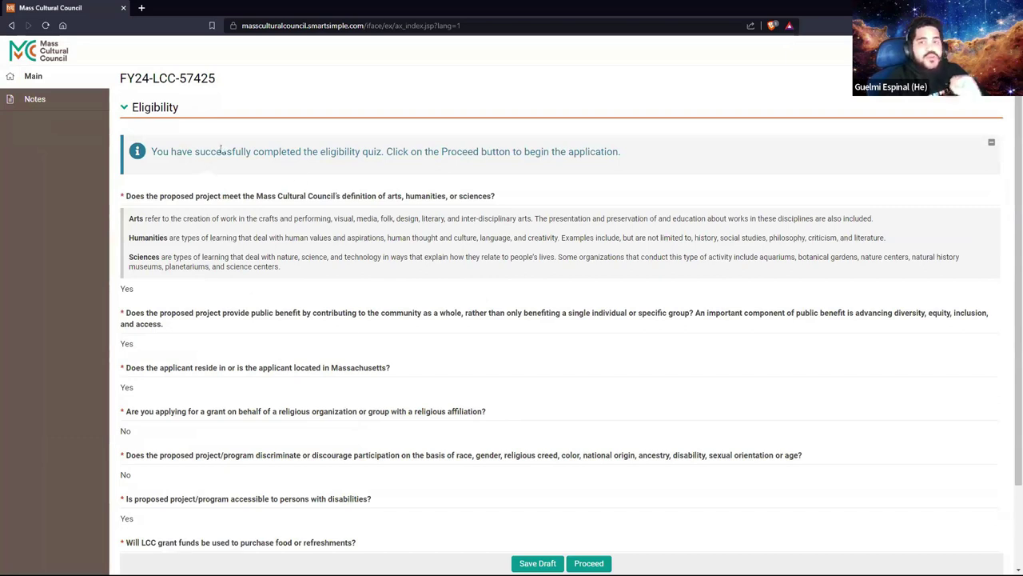
{"action": "left_click_drag", "start_coordinate": [234, 156], "coordinate": [577, 150]}
{"action": "left_click", "coordinate": [578, 152]}
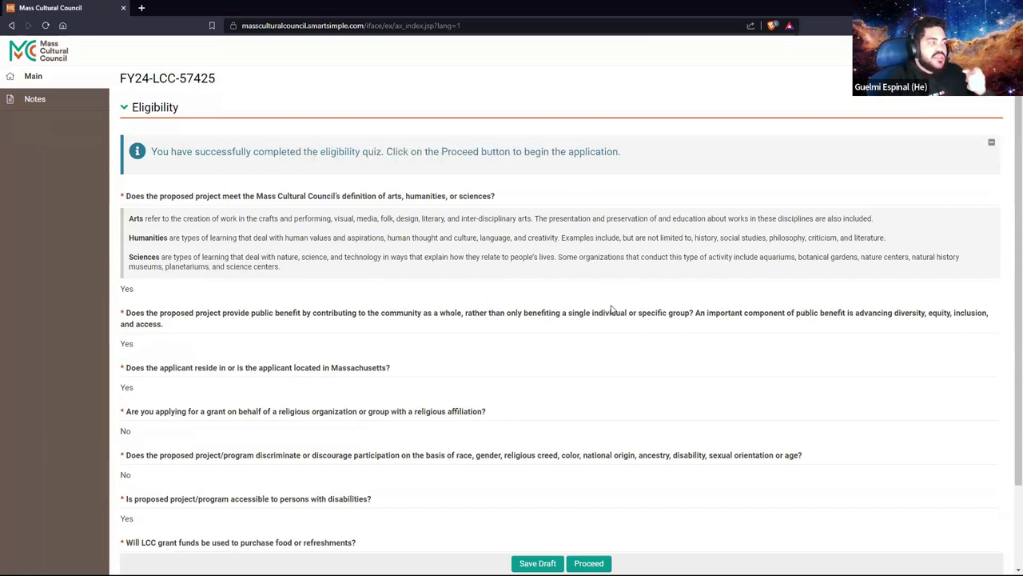
{"action": "left_click", "coordinate": [592, 561]}
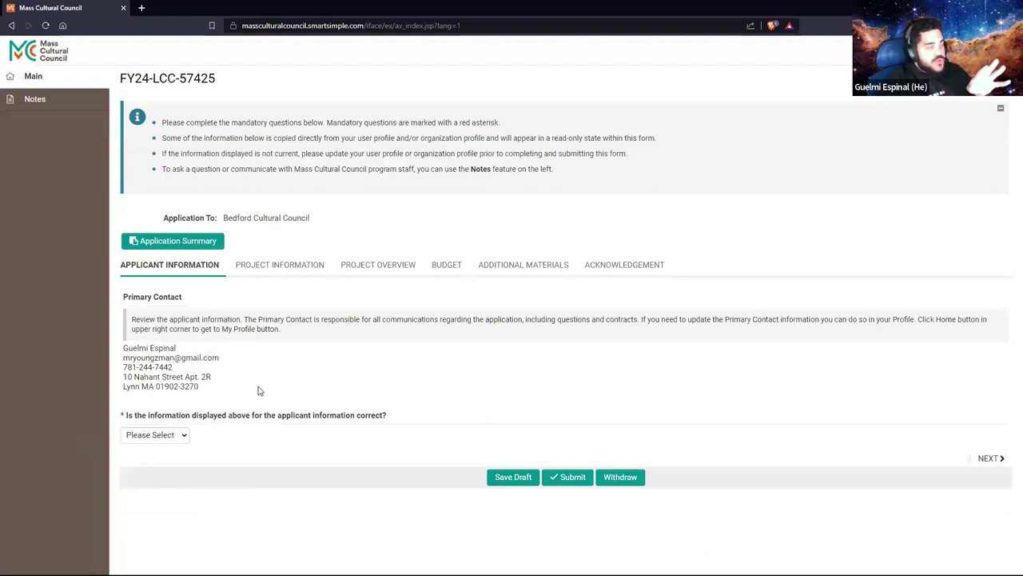
Step: Examine the application ID, the Project Information section and the instructions above the application form
{"action": "left_click_drag", "start_coordinate": [118, 77], "coordinate": [223, 77]}
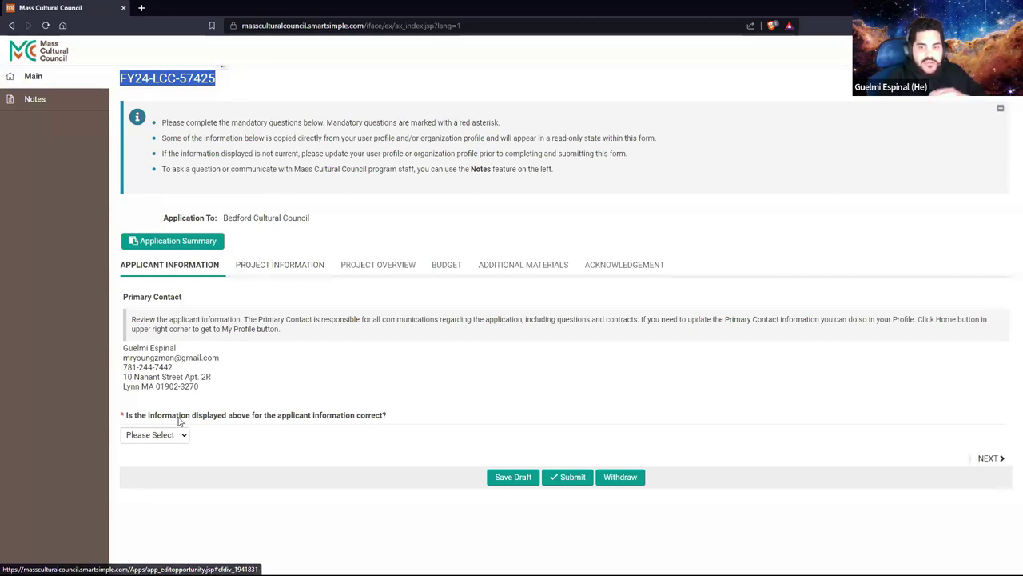
{"action": "left_click", "coordinate": [281, 265]}
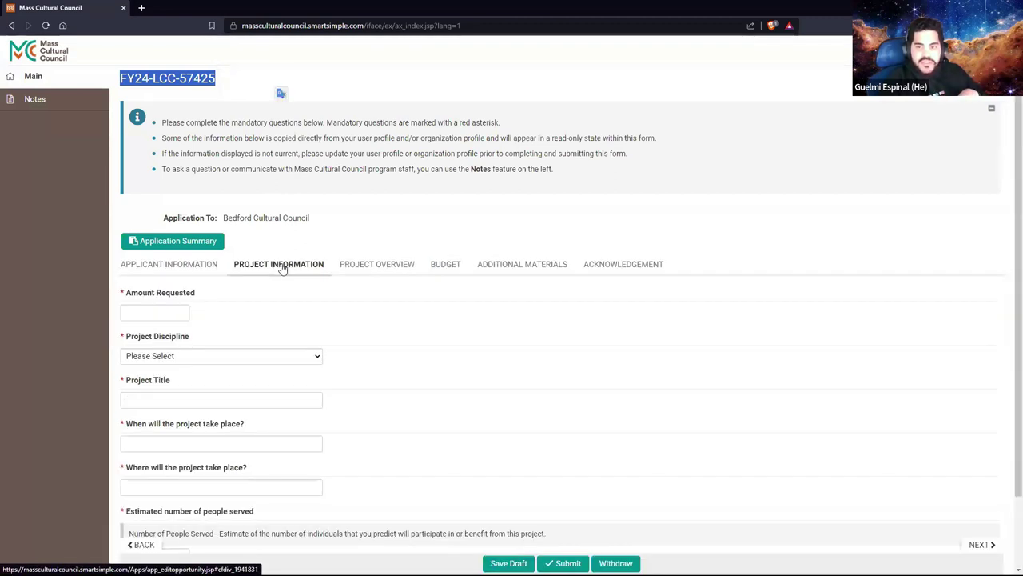
{"action": "left_click", "coordinate": [312, 224]}
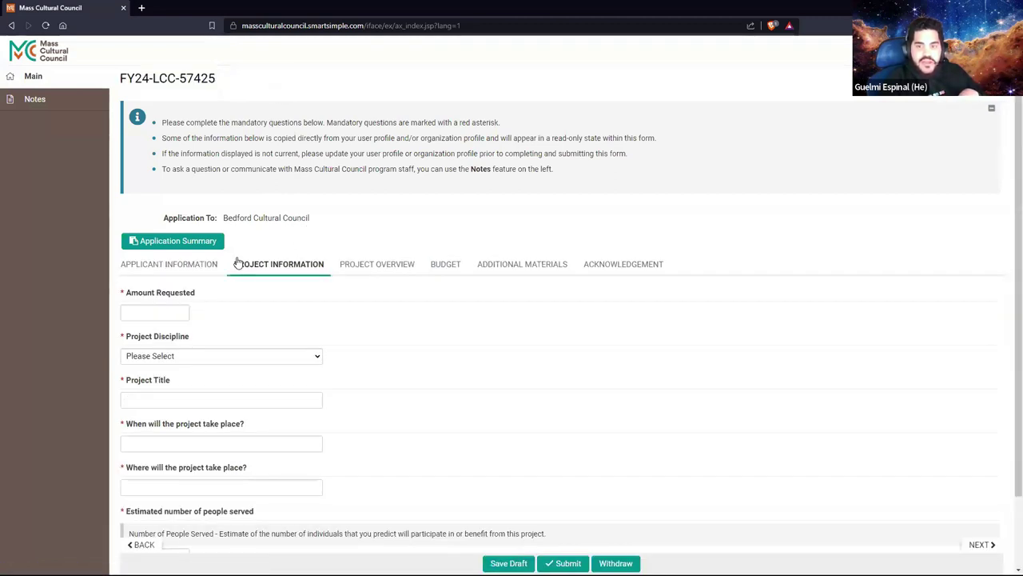
{"action": "left_click", "coordinate": [163, 316]}
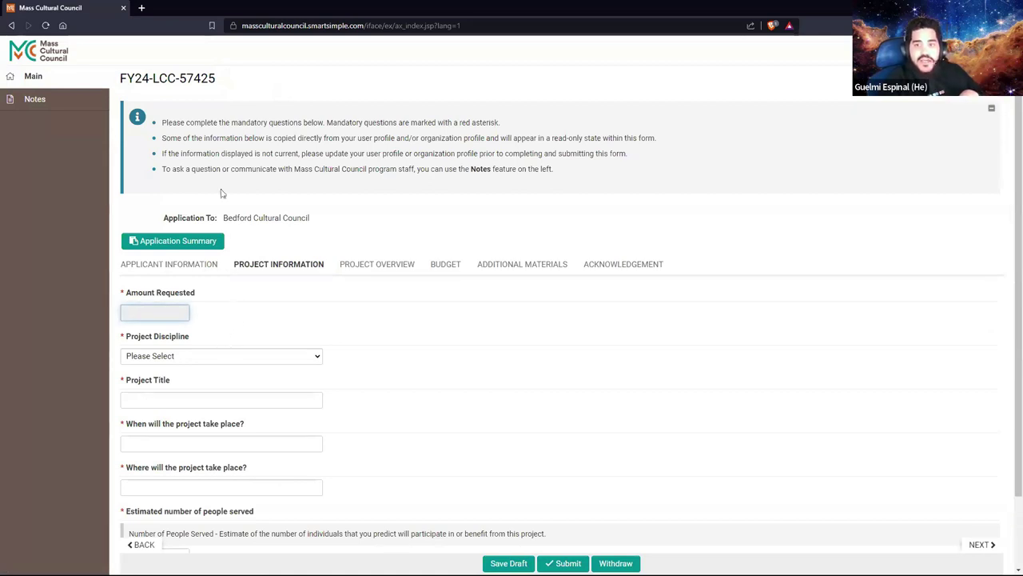
{"action": "left_click_drag", "start_coordinate": [162, 123], "coordinate": [592, 168]}
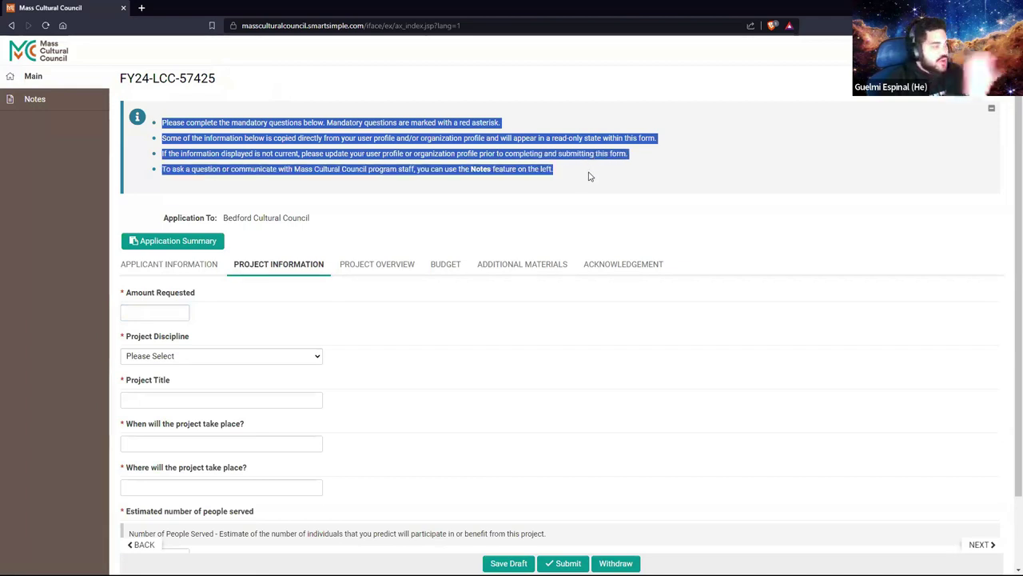
{"action": "left_click", "coordinate": [588, 176]}
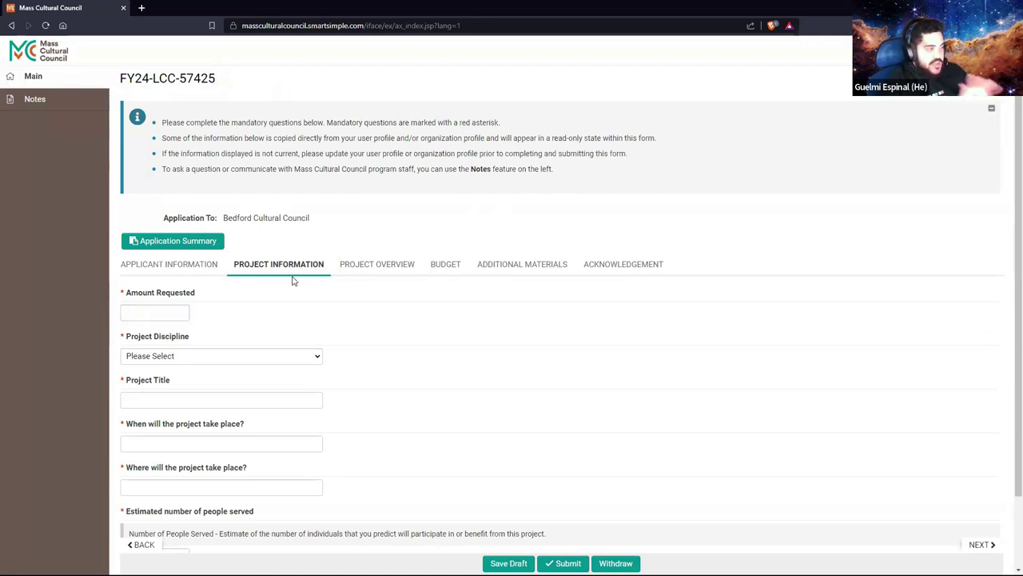
Step: Enter 500 as the amount requested and choose Photography as the project discipline
{"action": "left_click", "coordinate": [176, 314]}
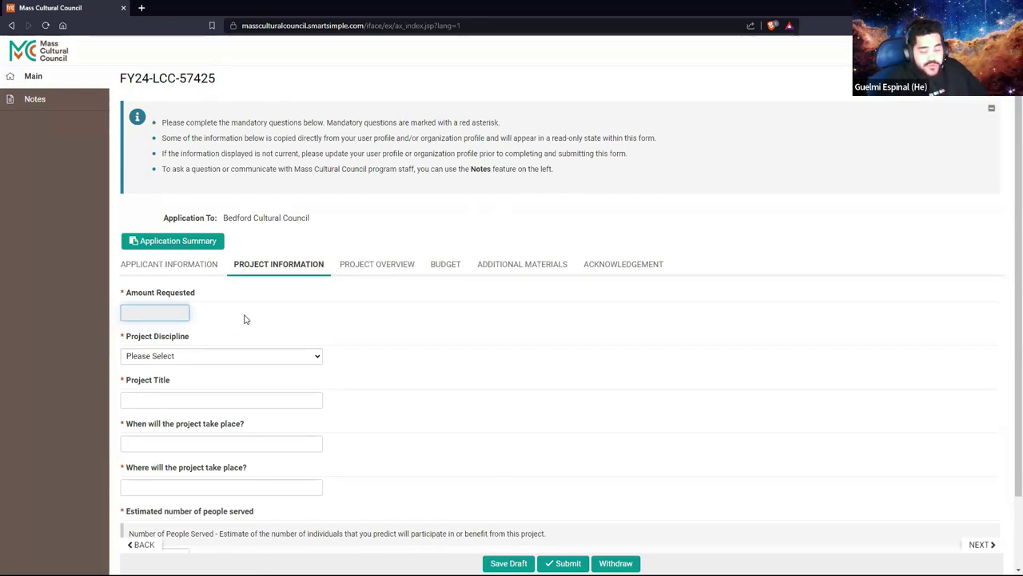
{"action": "type", "text": "500"}
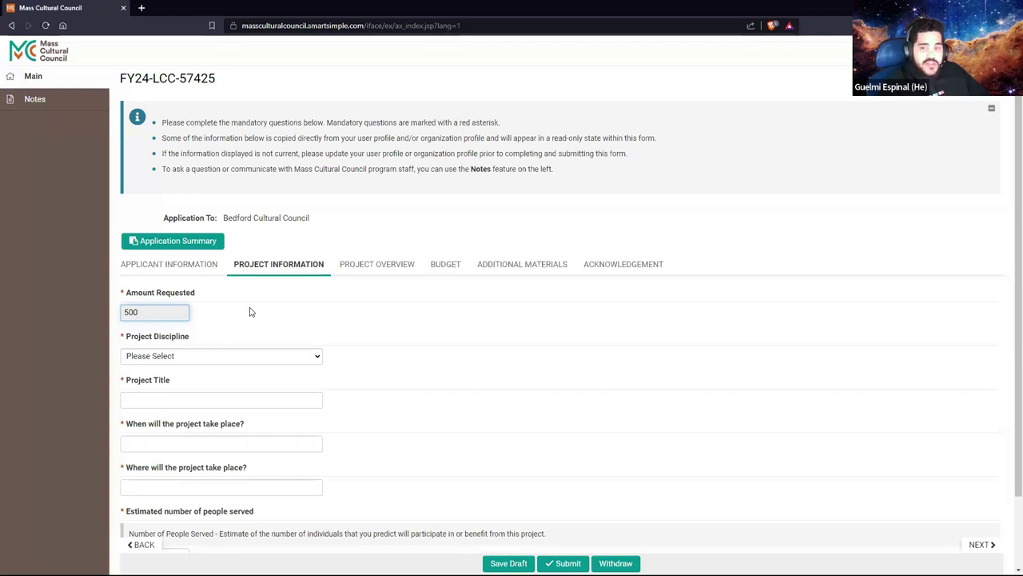
{"action": "left_click", "coordinate": [345, 310]}
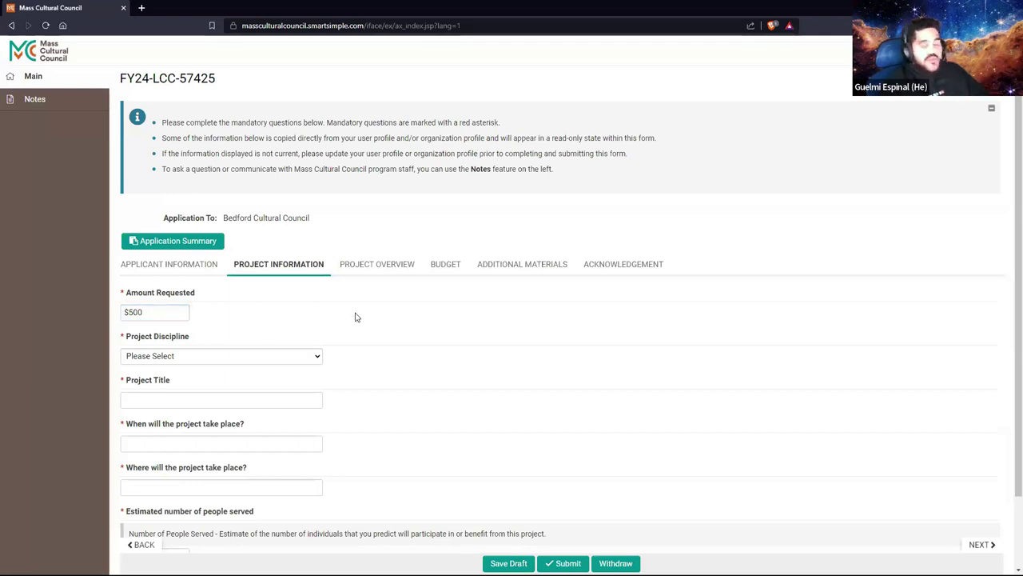
{"action": "left_click", "coordinate": [222, 363]}
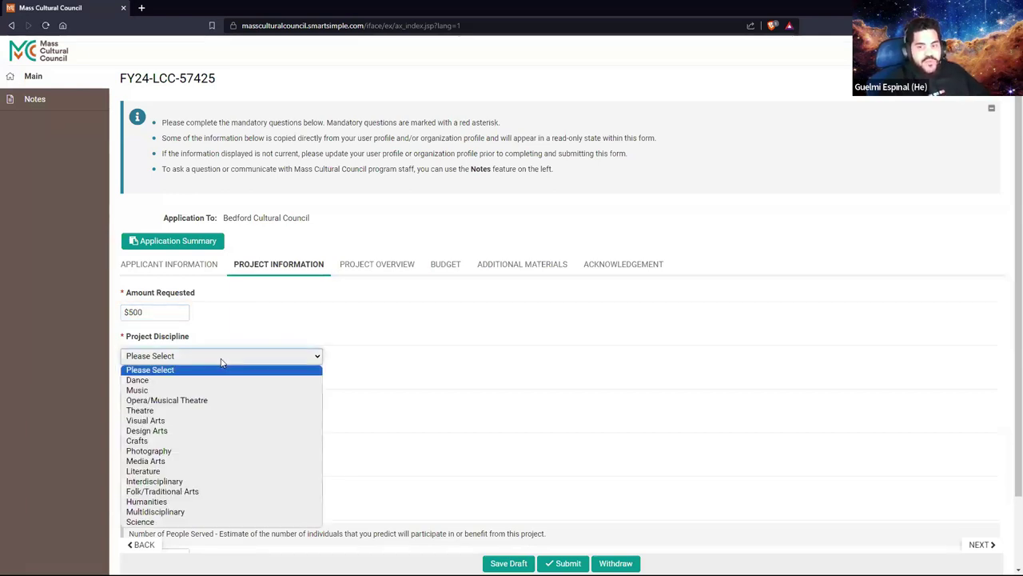
{"action": "left_click", "coordinate": [222, 451]}
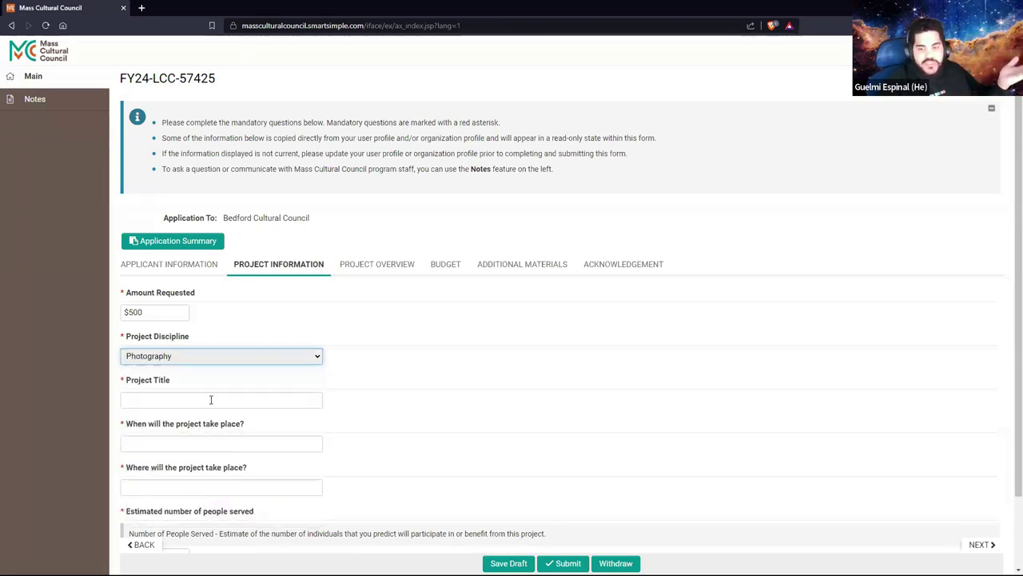
Step: Go through the title, date, location and people-served fields without filling them, and answer No to primarily serving schoolchildren
{"action": "left_click", "coordinate": [272, 403]}
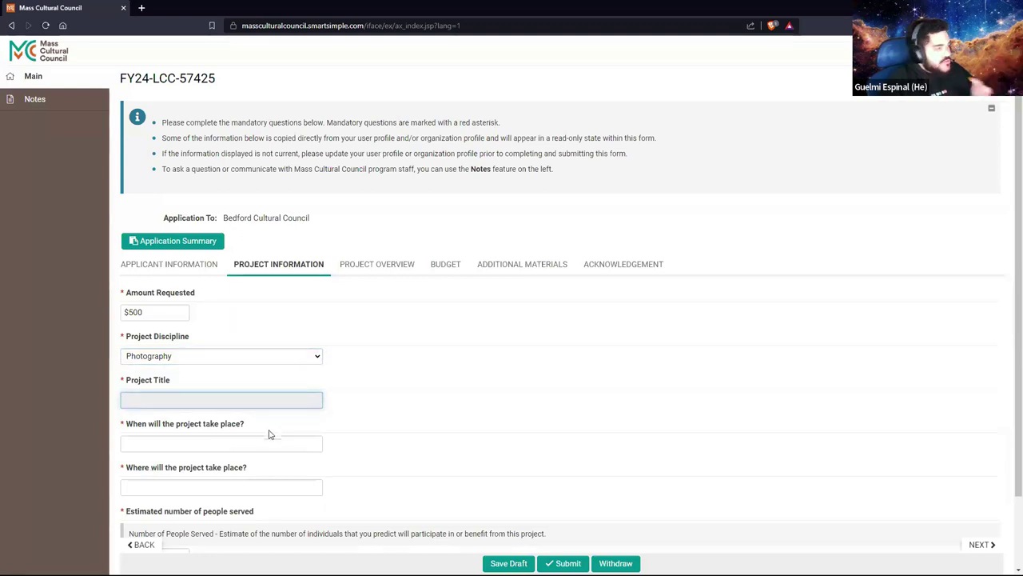
{"action": "left_click", "coordinate": [264, 441]}
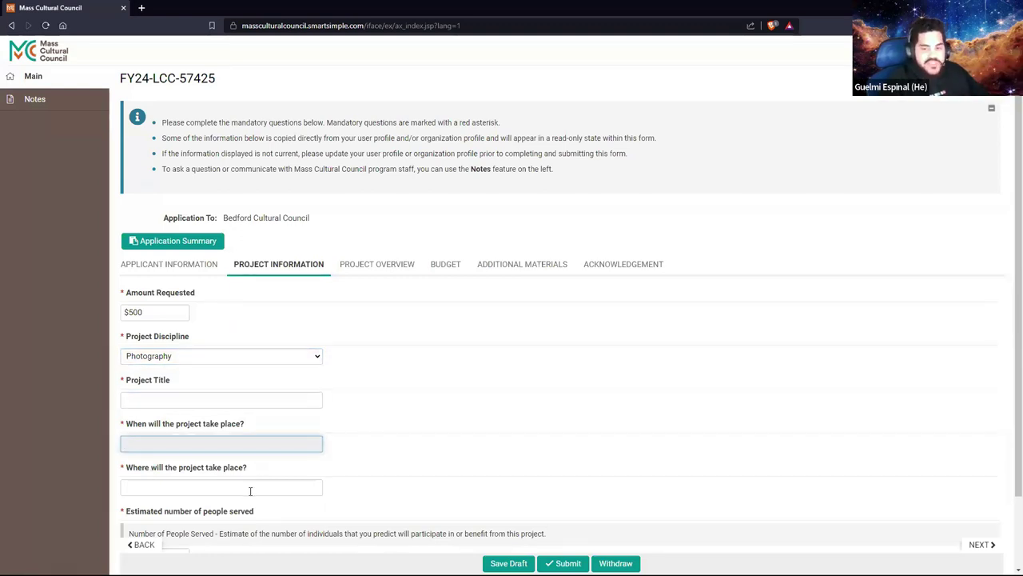
{"action": "left_click", "coordinate": [251, 488]}
{"action": "scroll", "coordinate": [254, 476], "scroll_direction": "down", "scroll_amount": 1}
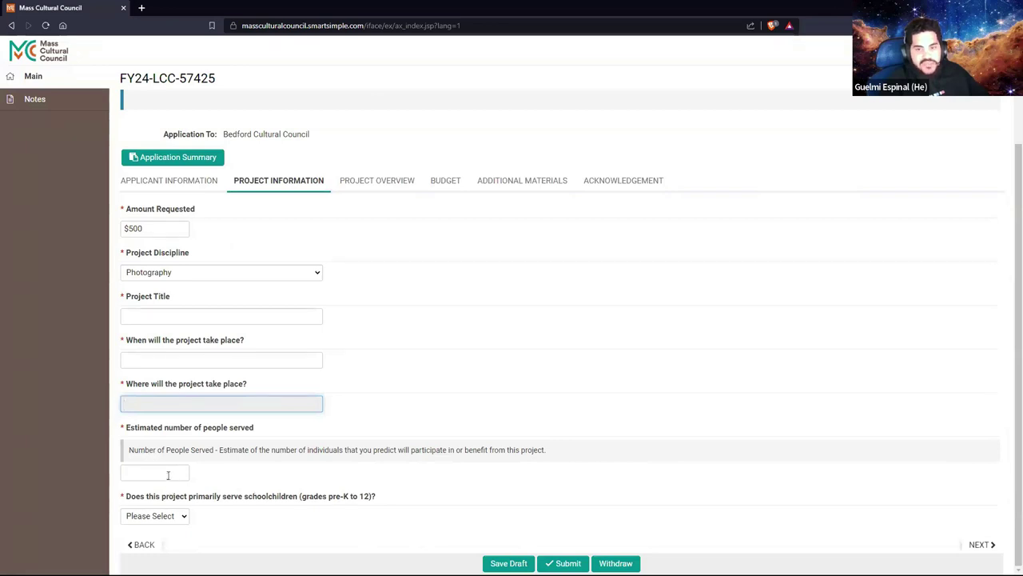
{"action": "left_click", "coordinate": [176, 474]}
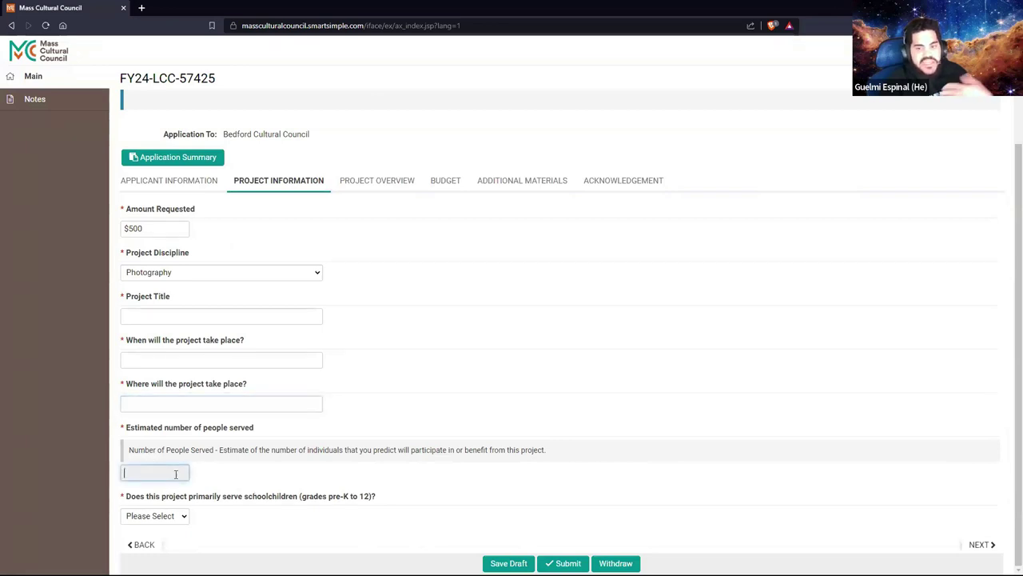
{"action": "left_click", "coordinate": [179, 520]}
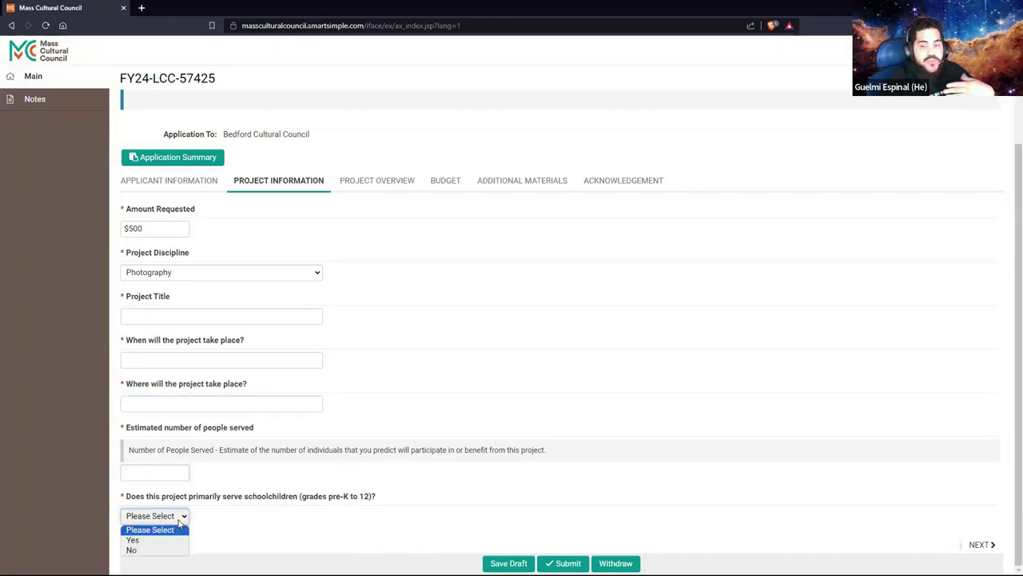
{"action": "left_click", "coordinate": [292, 514]}
{"action": "left_click", "coordinate": [171, 518]}
{"action": "left_click", "coordinate": [157, 550]}
Step: Examine the Project Overview questions on project summary, target audience and cost of participation
{"action": "left_click", "coordinate": [405, 193]}
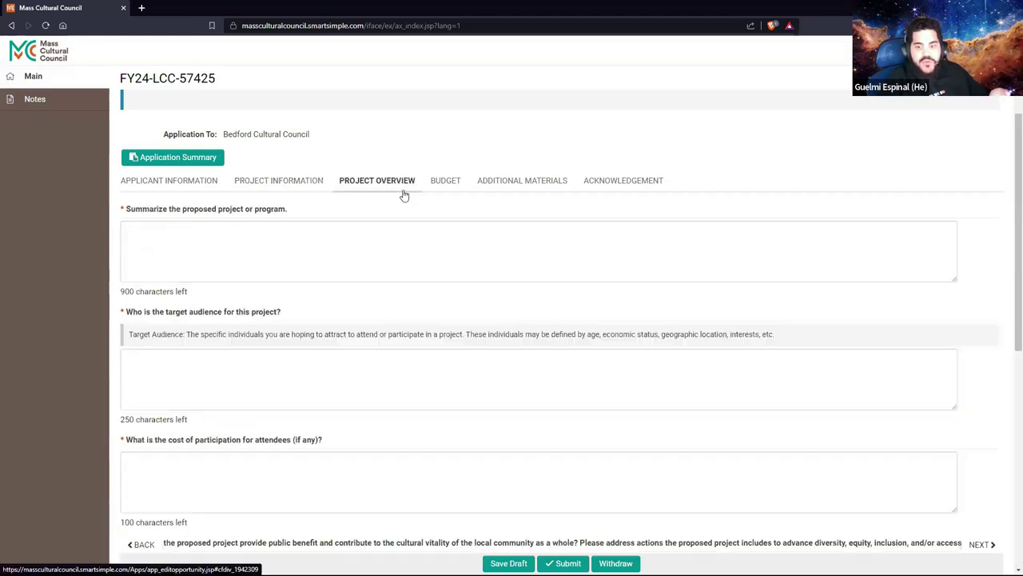
{"action": "left_click", "coordinate": [273, 184]}
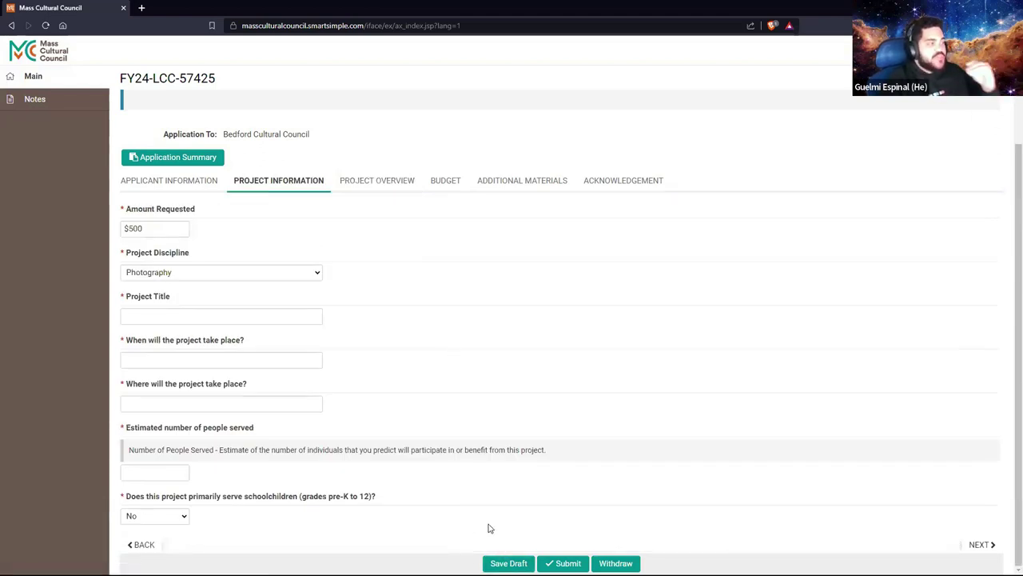
{"action": "left_click", "coordinate": [396, 185]}
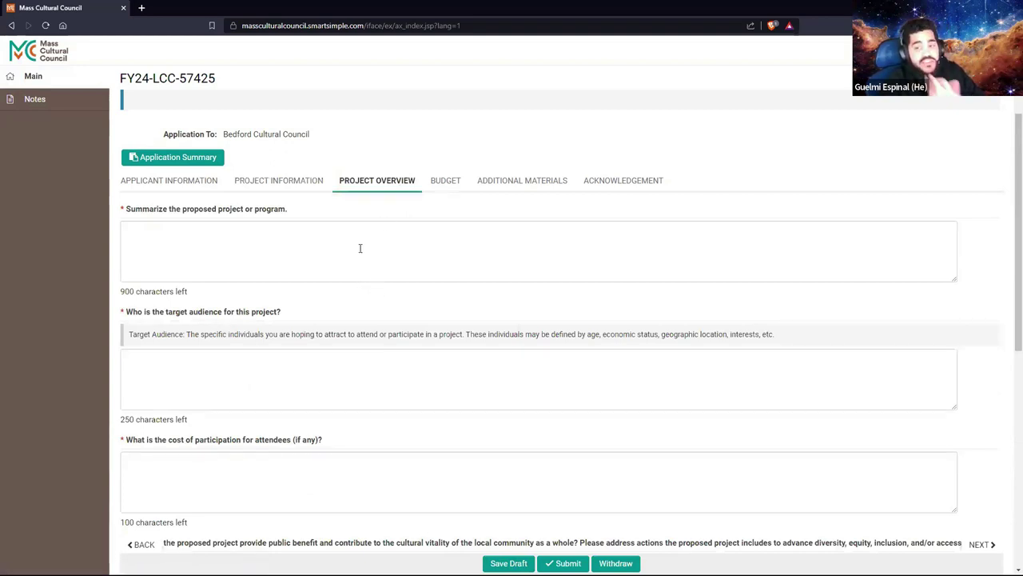
{"action": "left_click", "coordinate": [358, 250]}
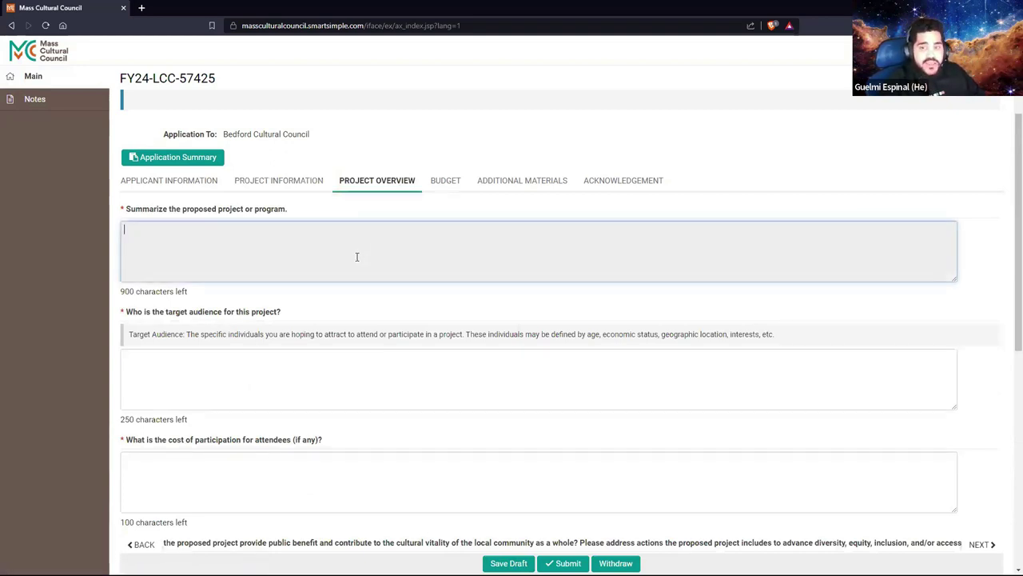
{"action": "left_click", "coordinate": [311, 385]}
{"action": "left_click", "coordinate": [302, 460]}
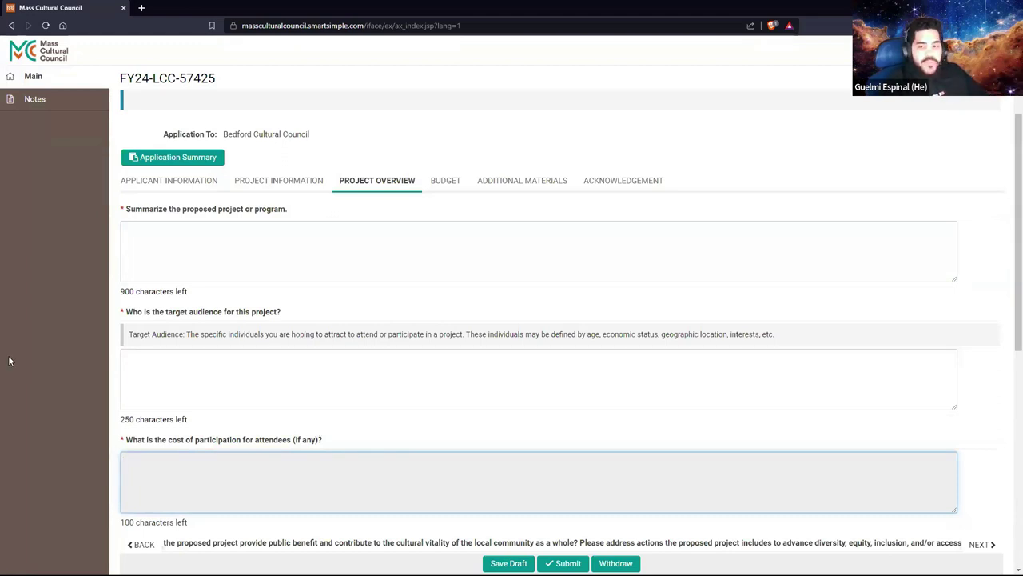
{"action": "left_click", "coordinate": [238, 362]}
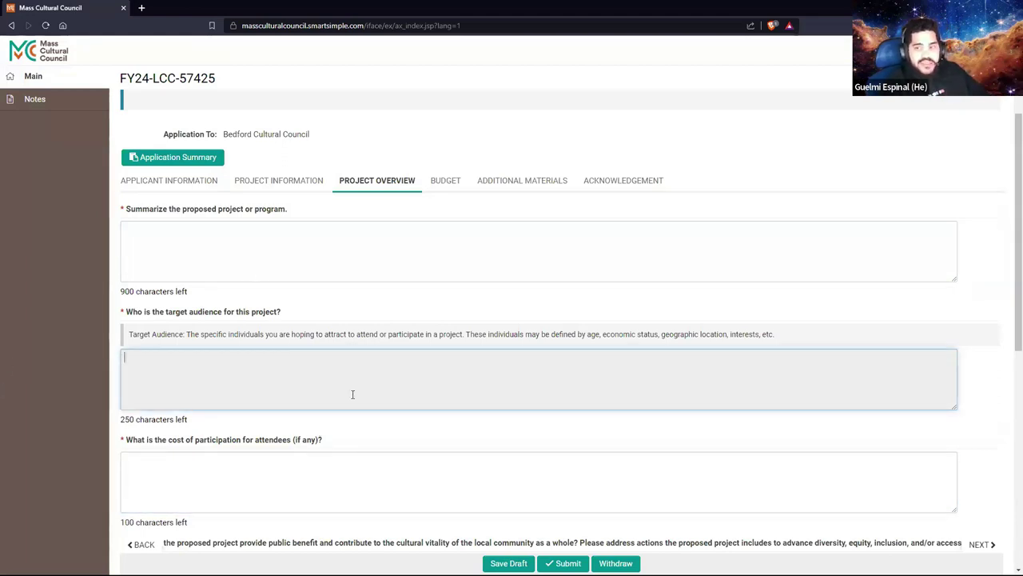
{"action": "left_click", "coordinate": [322, 478]}
Step: Examine the remaining overview questions on public benefit and its explanatory note, key artists' qualifications, collaborators and promotion
{"action": "scroll", "coordinate": [324, 478], "scroll_direction": "down", "scroll_amount": 3}
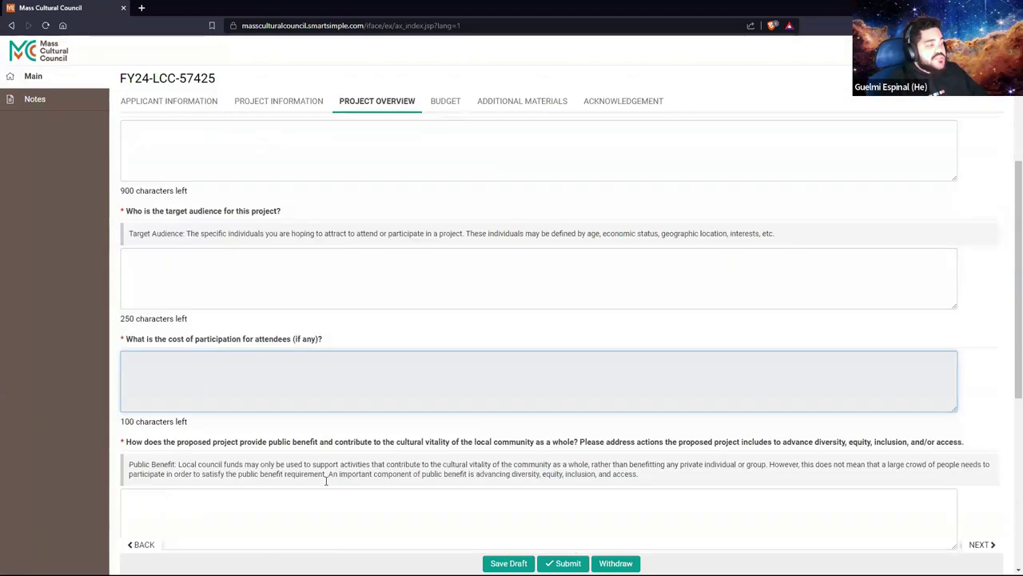
{"action": "left_click", "coordinate": [234, 376]}
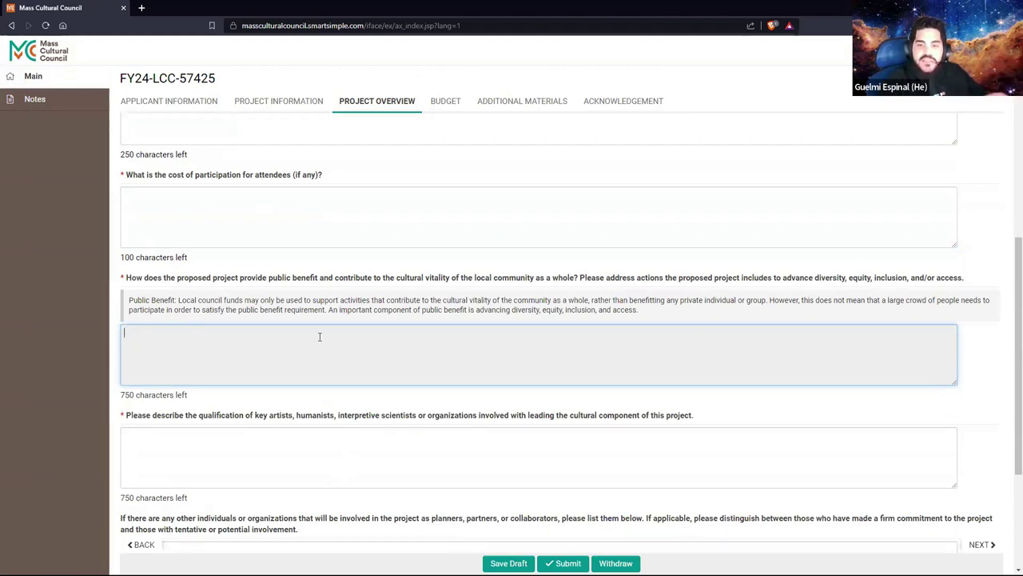
{"action": "left_click_drag", "start_coordinate": [640, 310], "coordinate": [126, 304]}
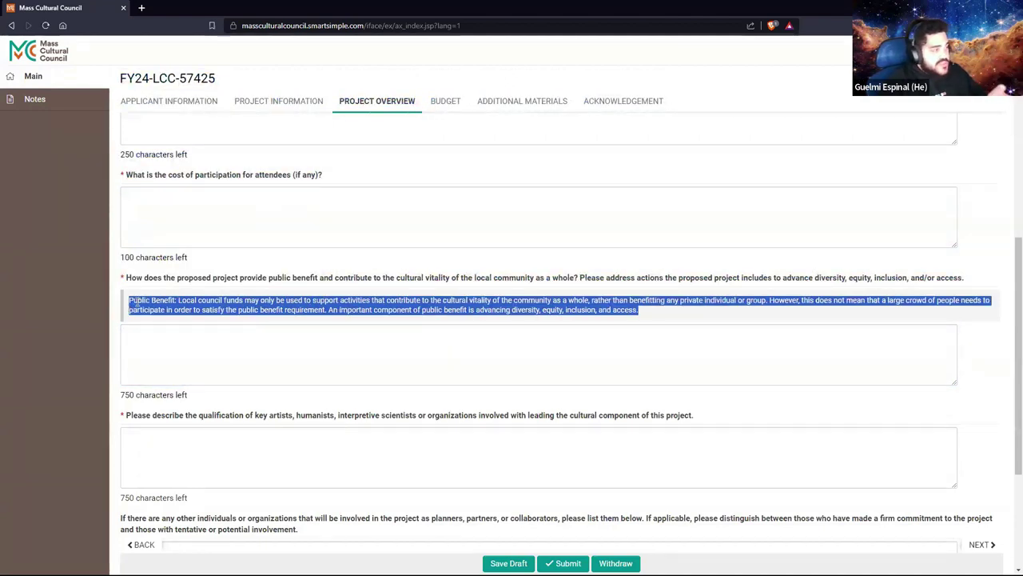
{"action": "left_click", "coordinate": [136, 302]}
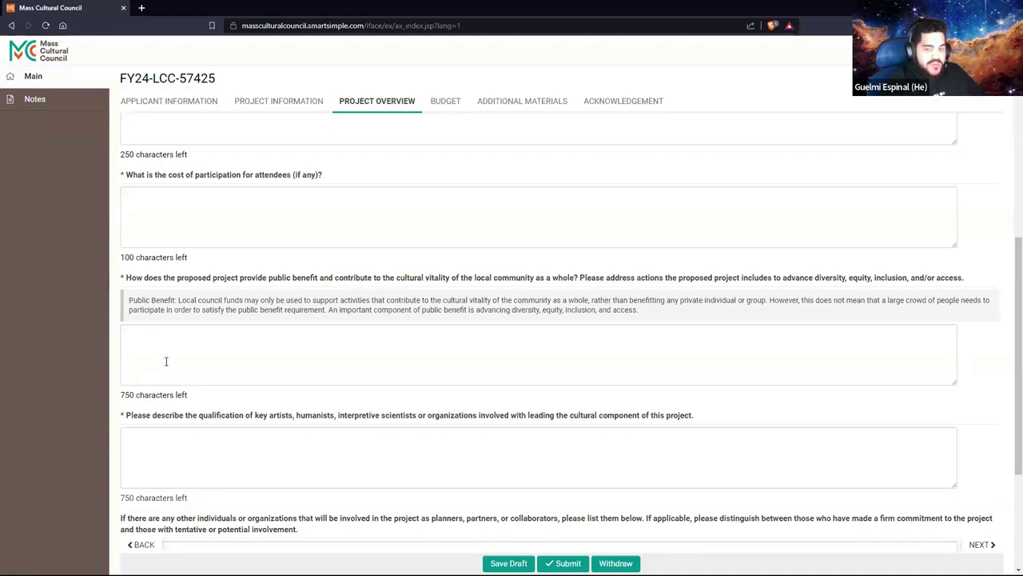
{"action": "scroll", "coordinate": [167, 362], "scroll_direction": "down", "scroll_amount": 3}
{"action": "left_click", "coordinate": [142, 324]}
{"action": "scroll", "coordinate": [56, 355], "scroll_direction": "down", "scroll_amount": 1}
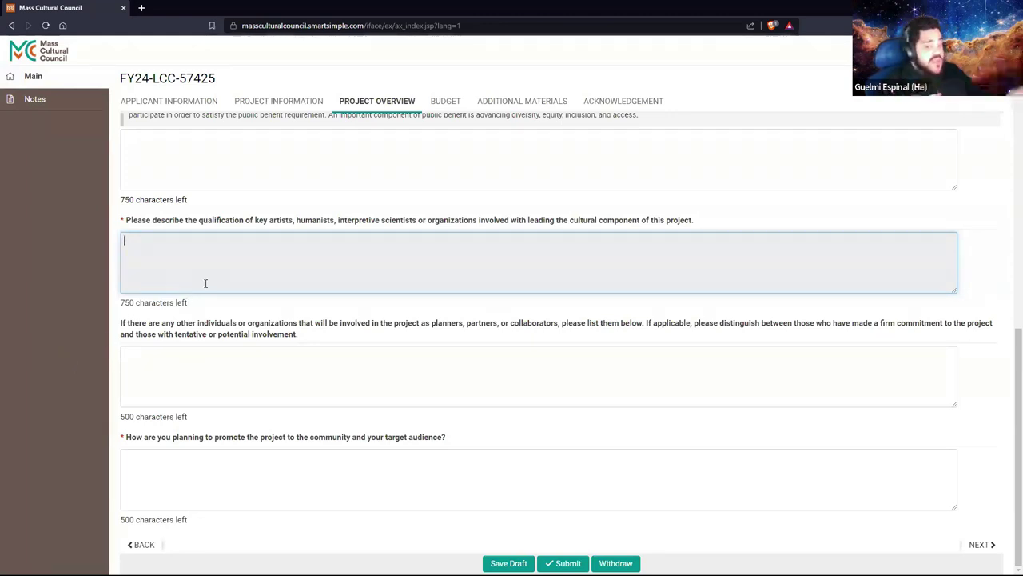
{"action": "left_click", "coordinate": [251, 374]}
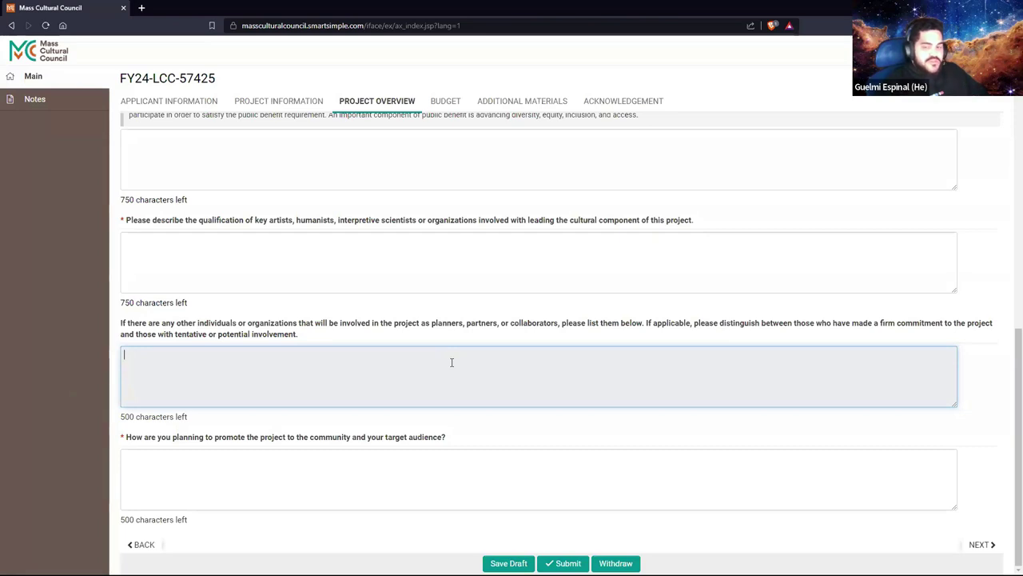
{"action": "left_click", "coordinate": [353, 458]}
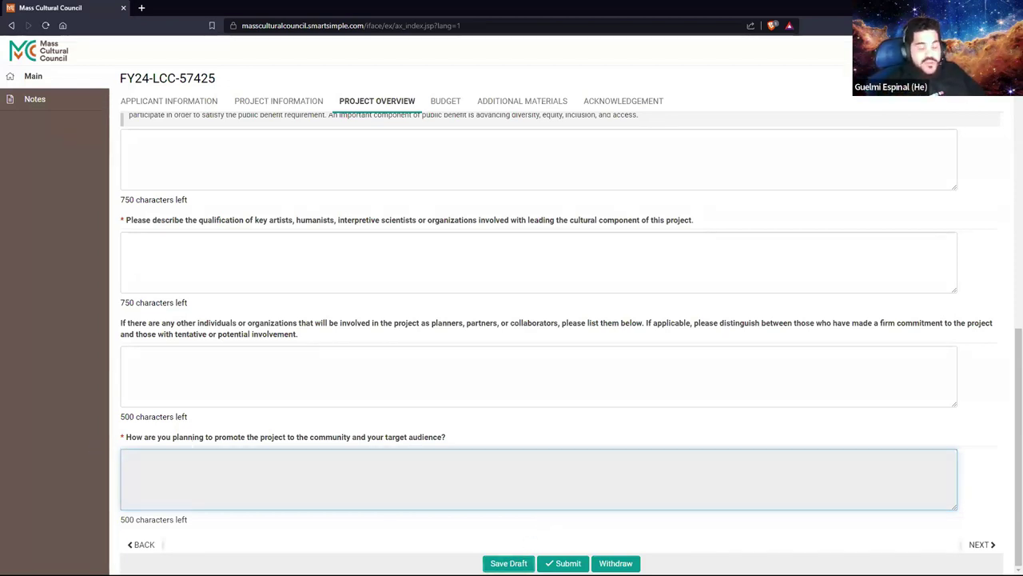
Step: Open the Project Budget form from the Budget section and add four cash expense rows
{"action": "scroll", "coordinate": [439, 112], "scroll_direction": "up", "scroll_amount": 4}
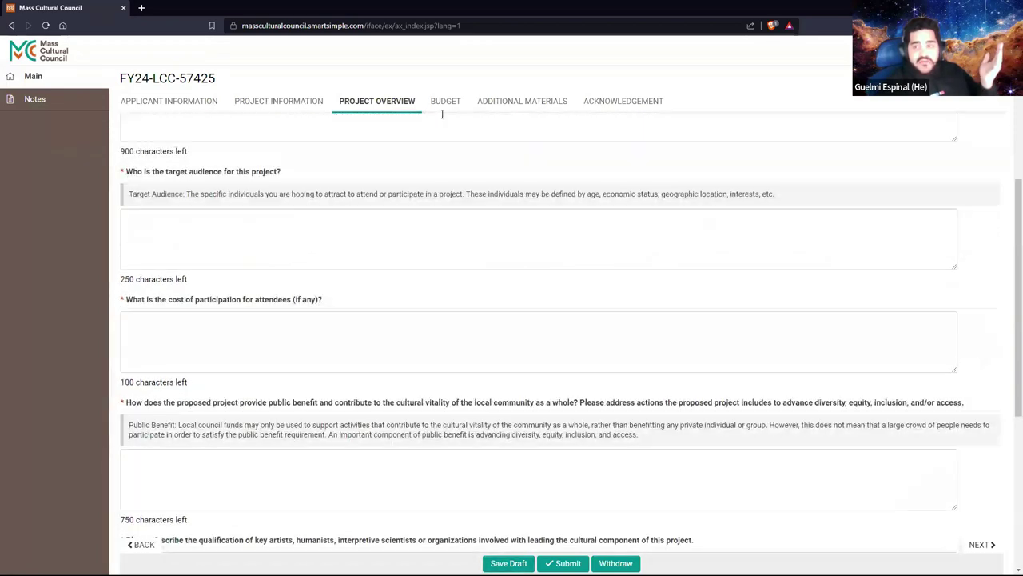
{"action": "left_click", "coordinate": [445, 102]}
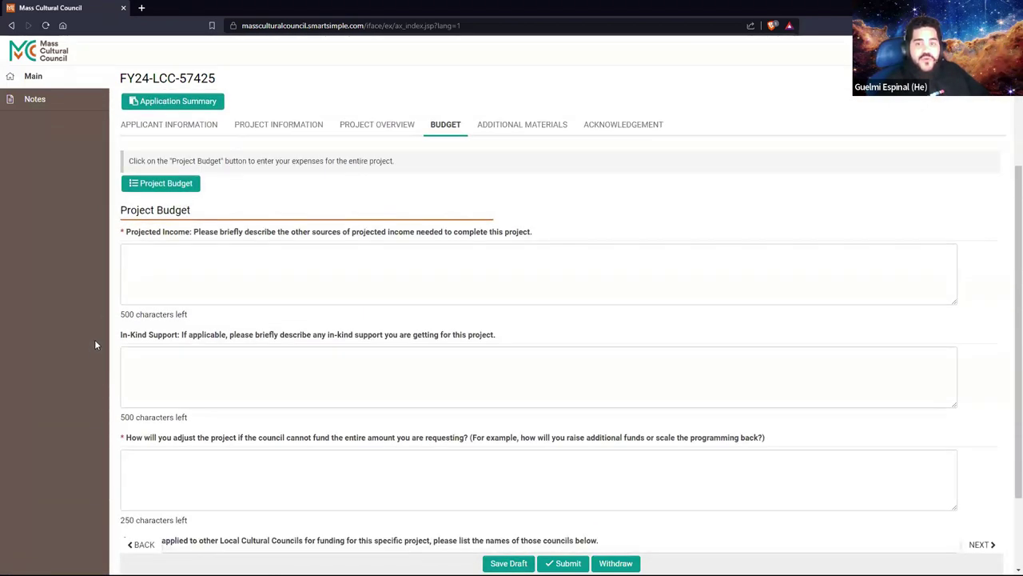
{"action": "left_click", "coordinate": [159, 185]}
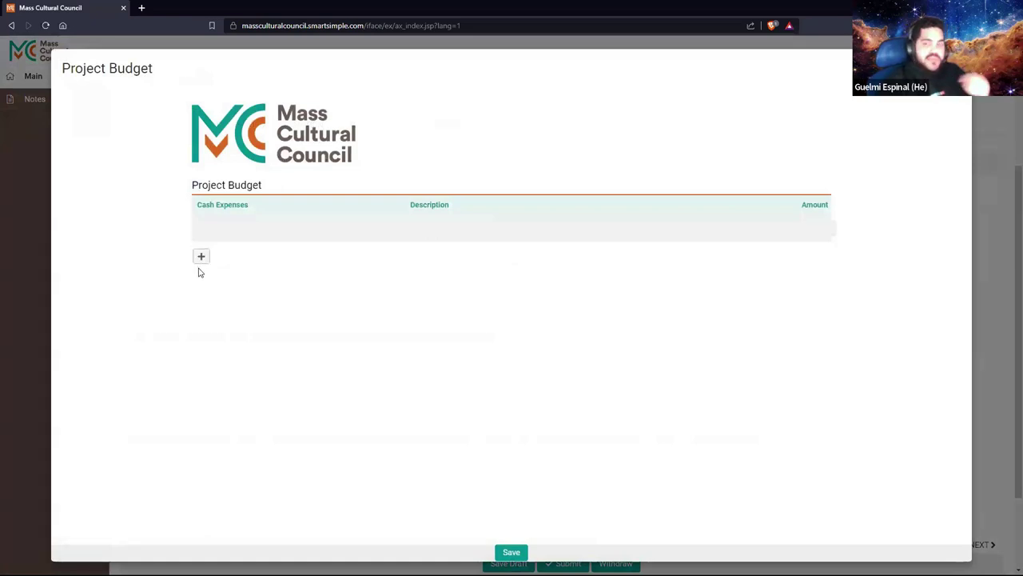
{"action": "left_click", "coordinate": [200, 256]}
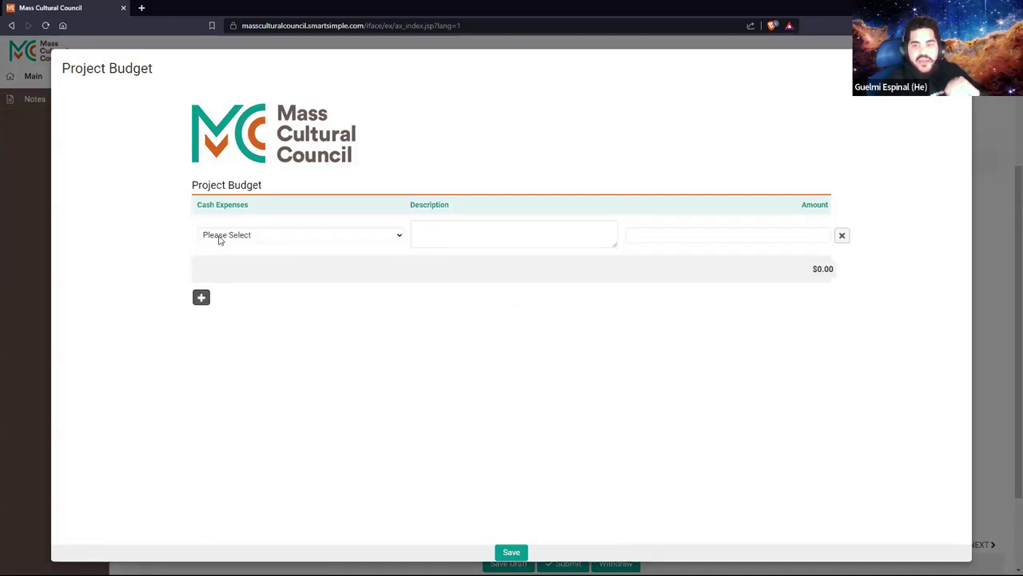
{"action": "left_click", "coordinate": [219, 241]}
{"action": "left_click", "coordinate": [217, 247]}
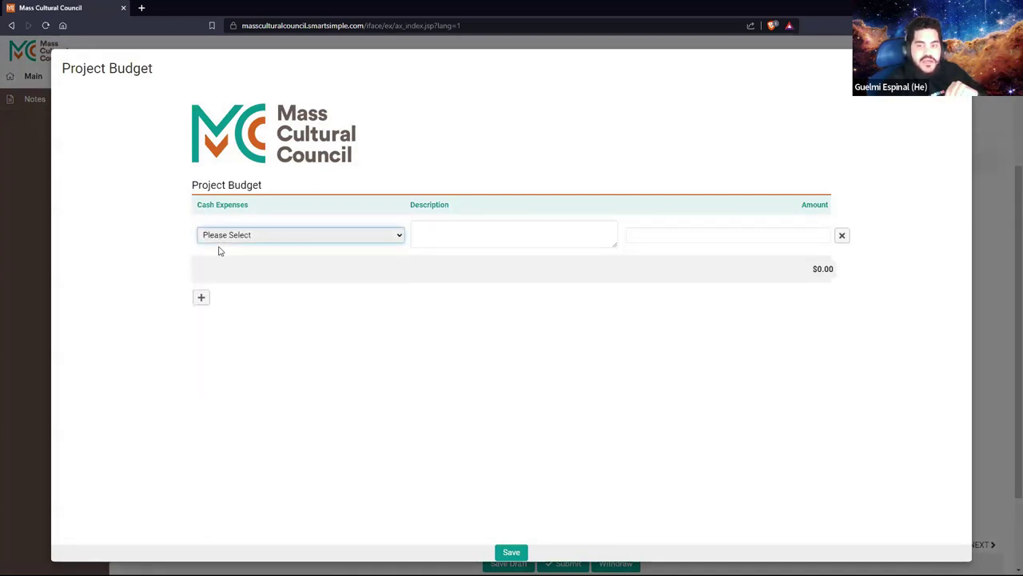
{"action": "left_click", "coordinate": [201, 297]}
{"action": "left_click", "coordinate": [200, 339]}
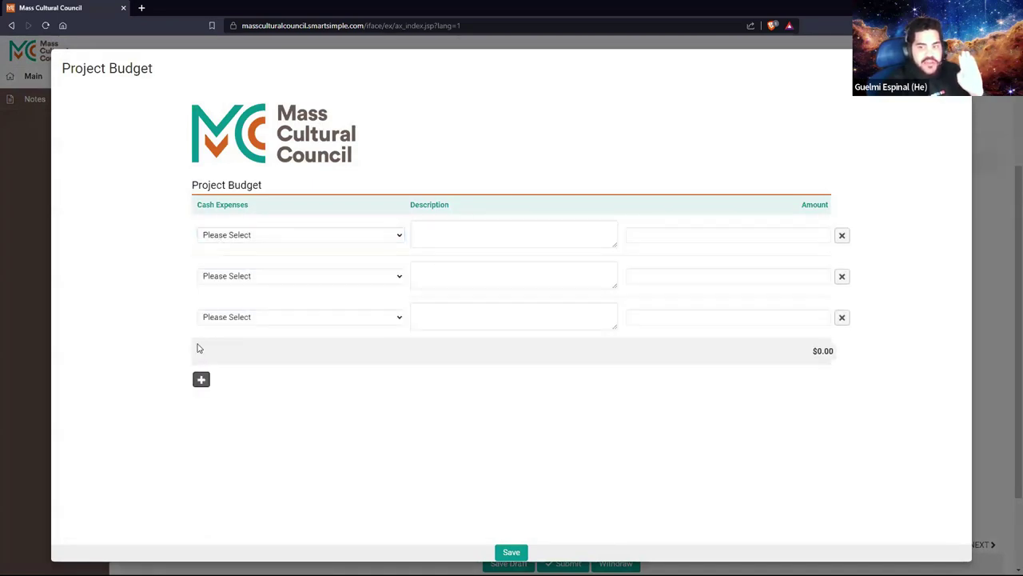
{"action": "left_click", "coordinate": [201, 380]}
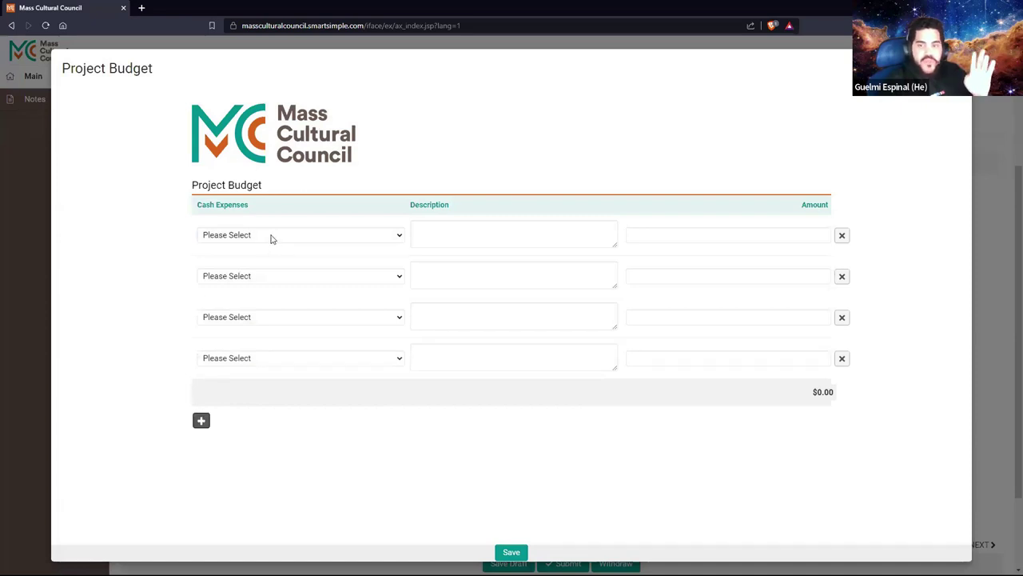
Step: Fill in the first expense row as Salaries/Fees: Artists/Humanists/Scientists with description Fee and amount 300
{"action": "left_click", "coordinate": [271, 238]}
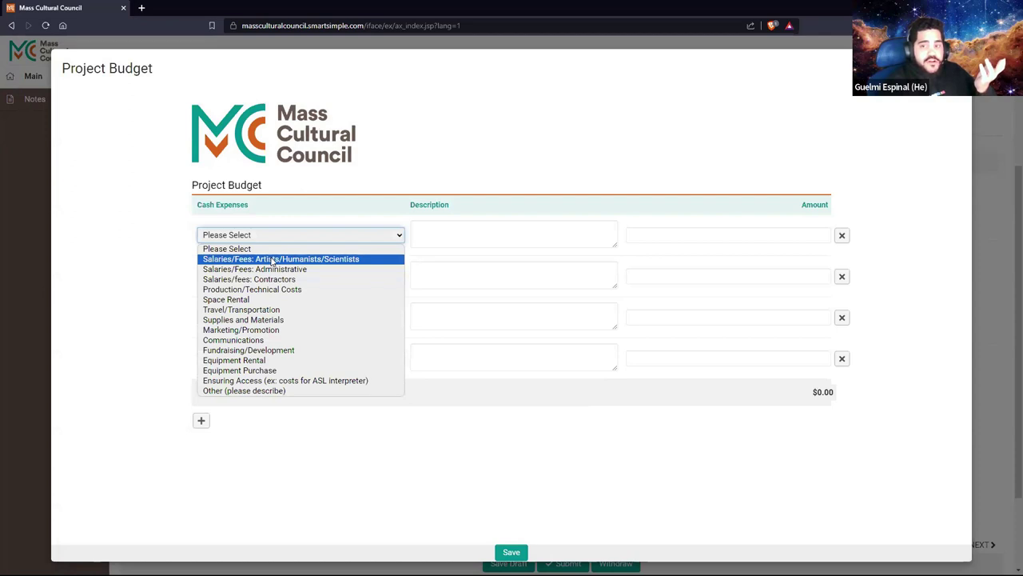
{"action": "left_click", "coordinate": [273, 259]}
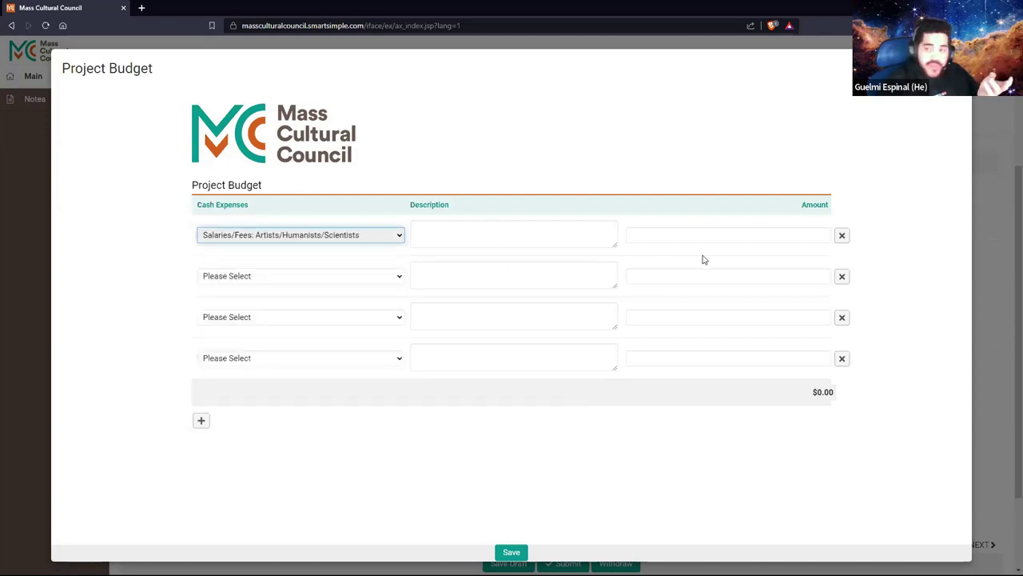
{"action": "left_click", "coordinate": [699, 237]}
{"action": "left_click", "coordinate": [516, 235]}
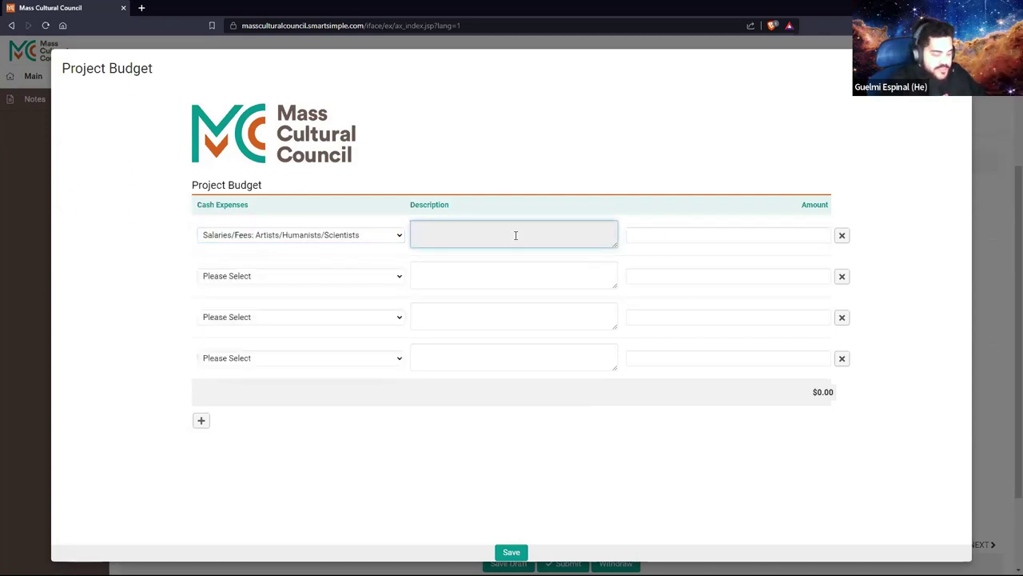
{"action": "type", "text": "Fee"}
{"action": "key", "text": "Tab"}
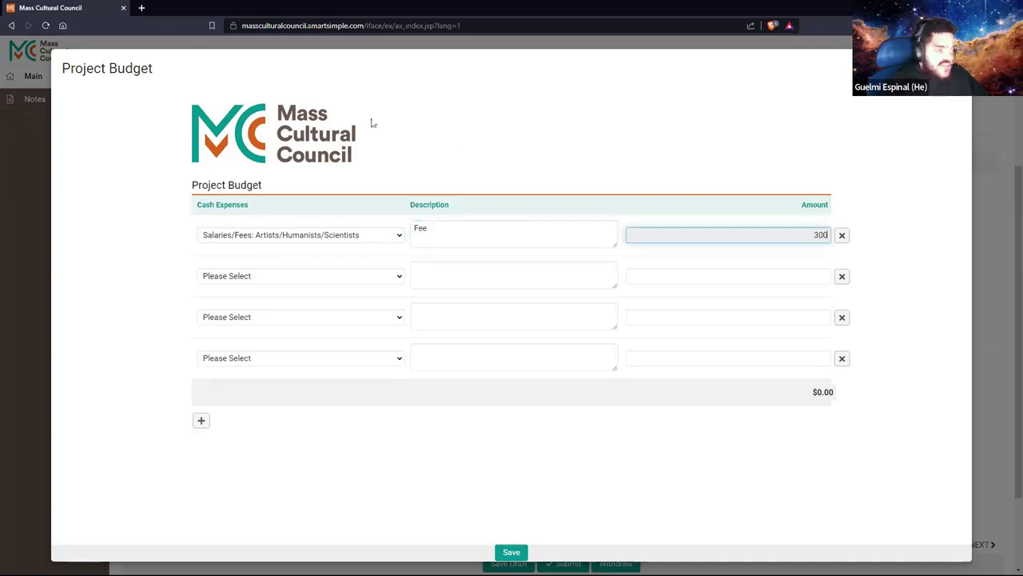
Step: Fill in the second expense row as Marketing/Promotion with description Printing flyers and amount 80
{"action": "left_click", "coordinate": [247, 282]}
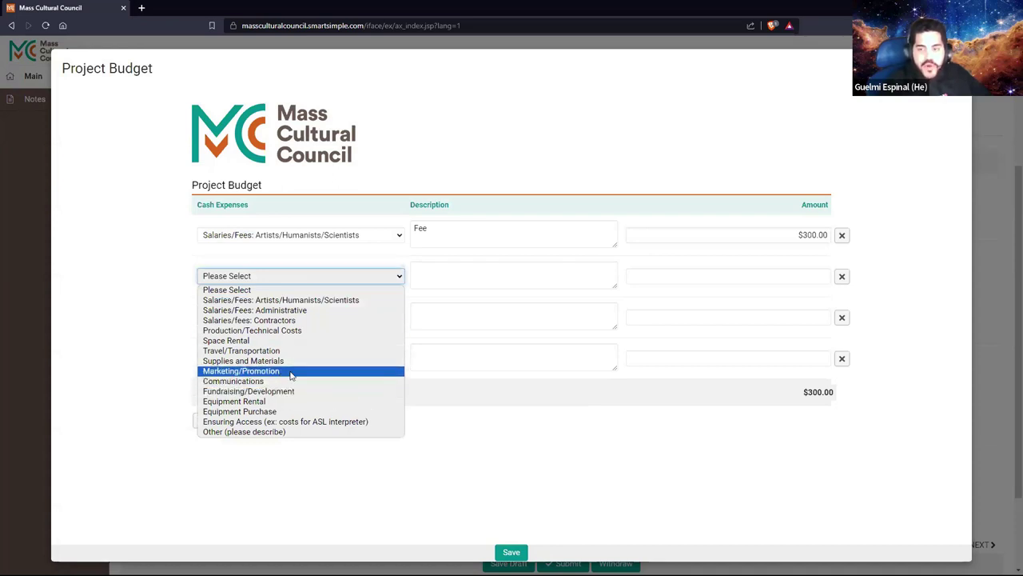
{"action": "left_click", "coordinate": [264, 371]}
{"action": "left_click", "coordinate": [480, 279]}
{"action": "type", "text": "Printing flyers"}
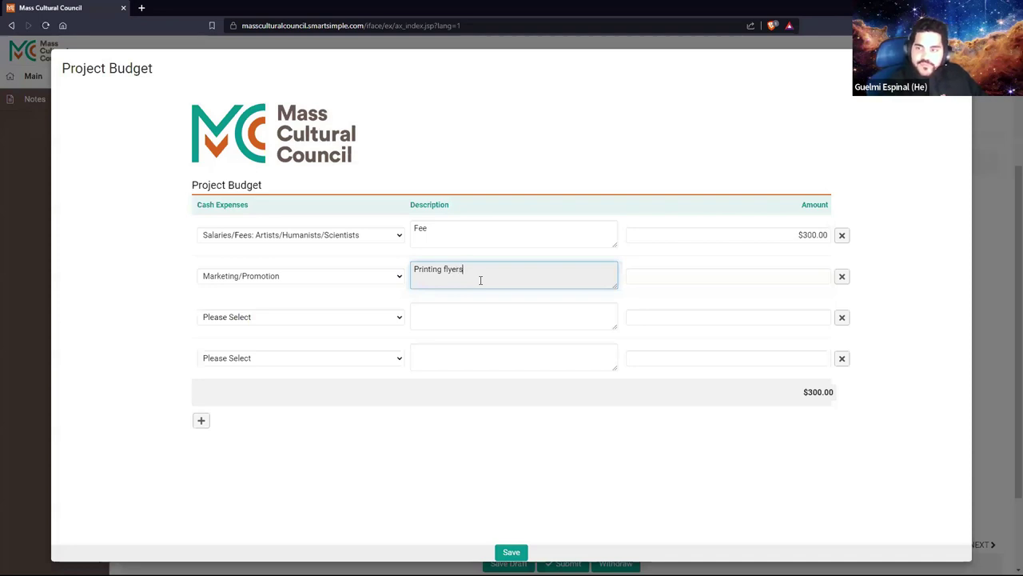
{"action": "key", "text": "Tab"}
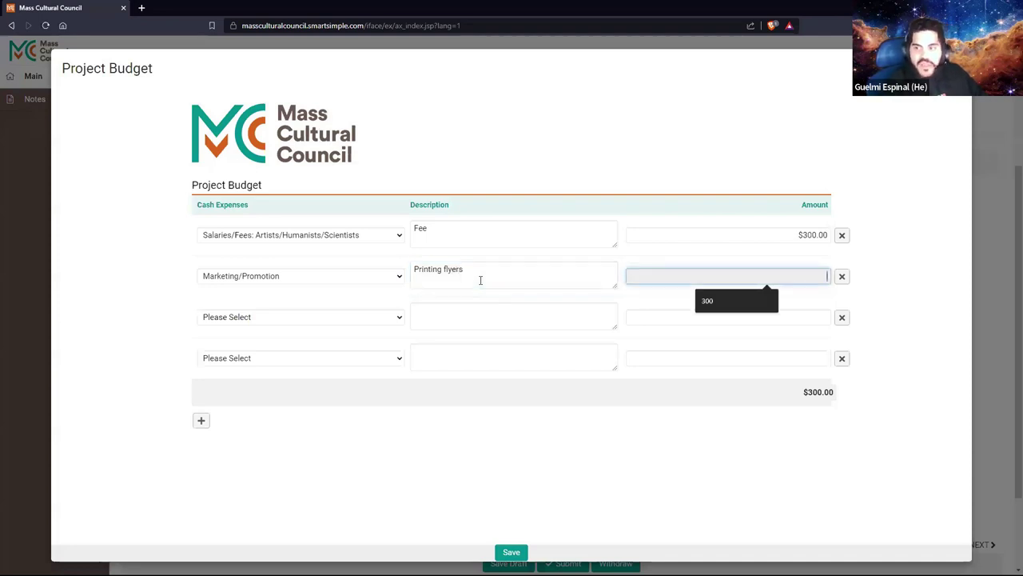
{"action": "type", "text": "80"}
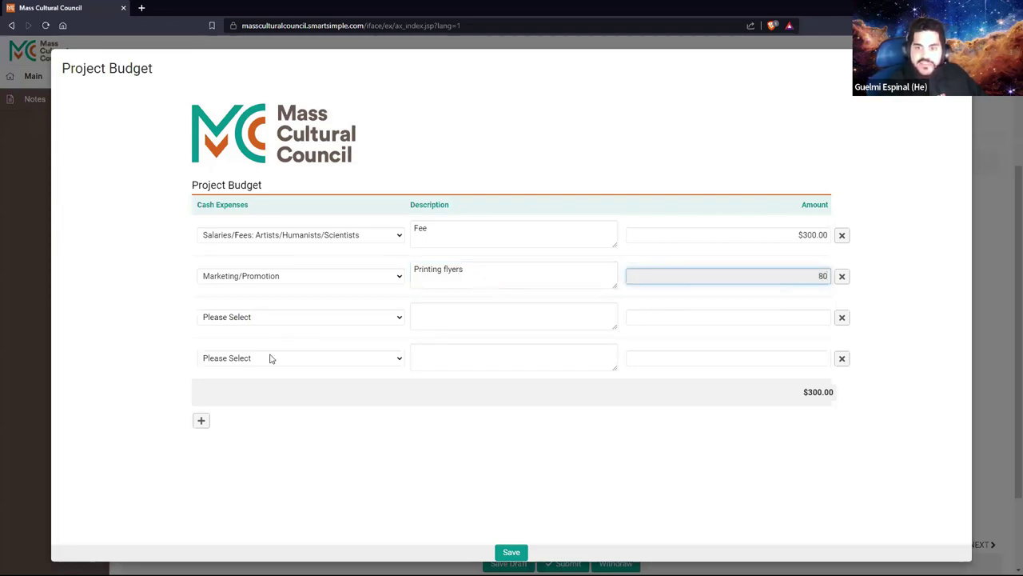
Step: Fill in the third expense row as Space Rental with amount 120, leaving its description blank
{"action": "left_click", "coordinate": [262, 319]}
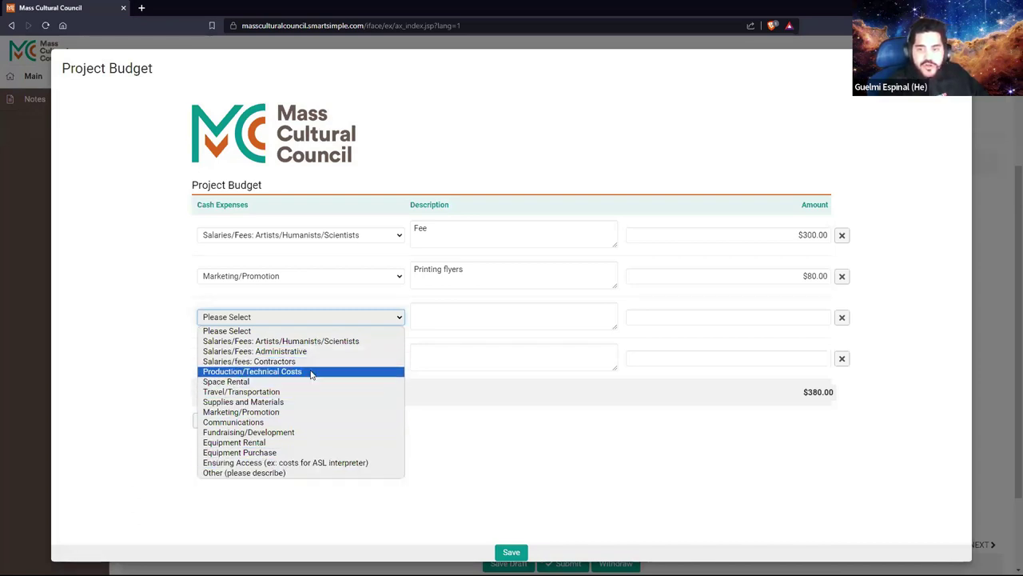
{"action": "left_click", "coordinate": [372, 381]}
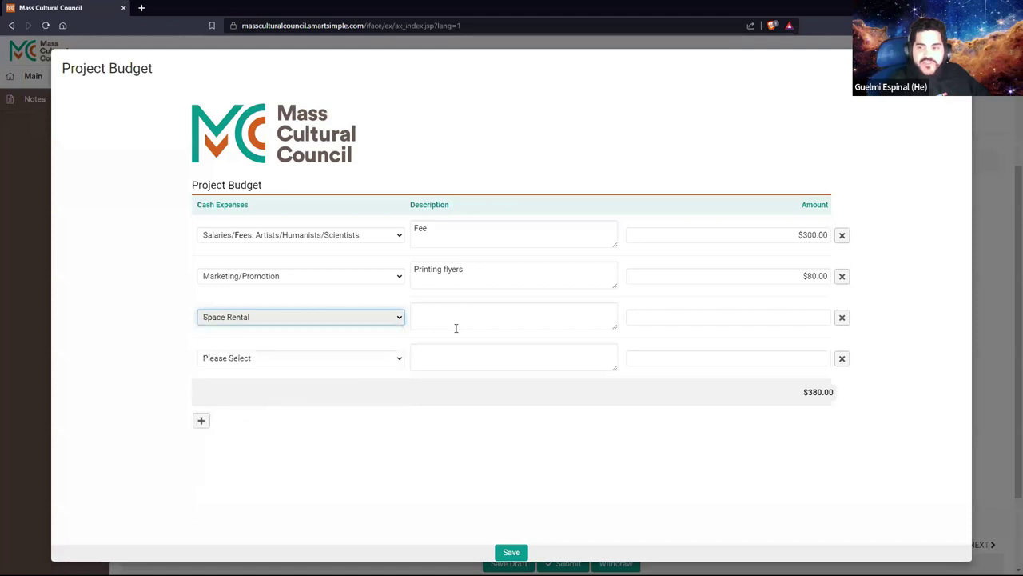
{"action": "left_click", "coordinate": [590, 321]}
{"action": "left_click", "coordinate": [640, 317]}
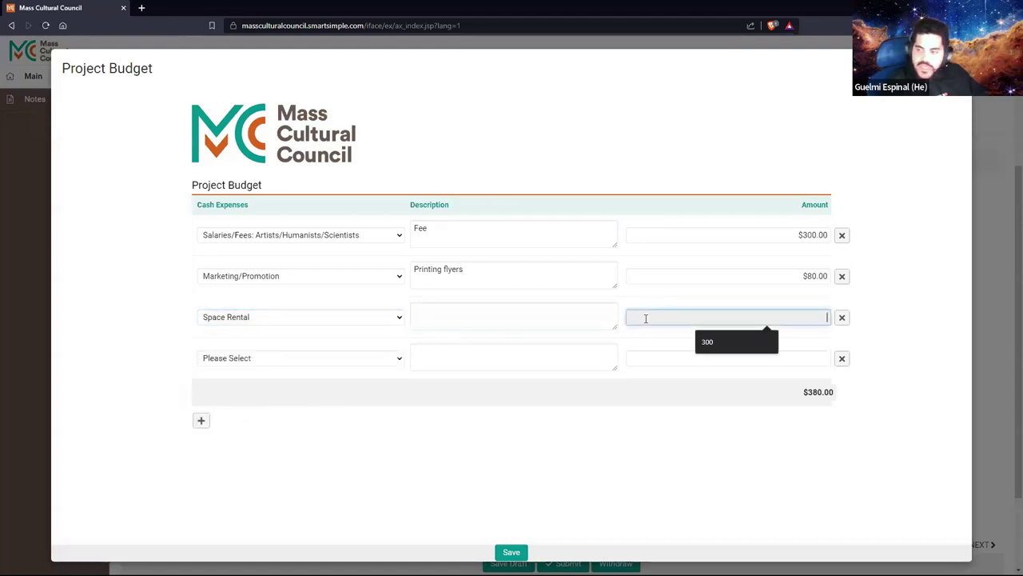
{"action": "type", "text": "13"}
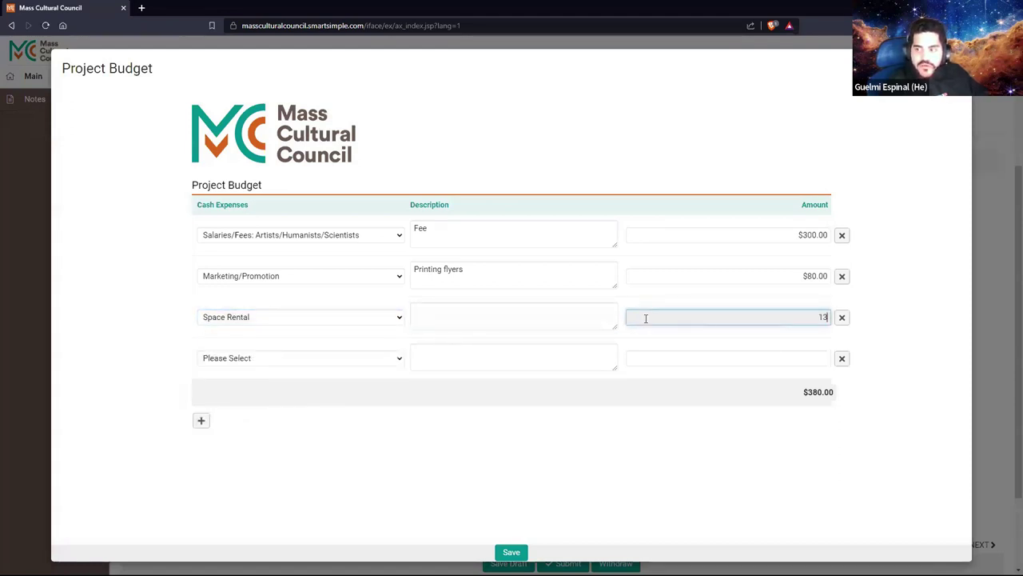
{"action": "type", "text": "23"}
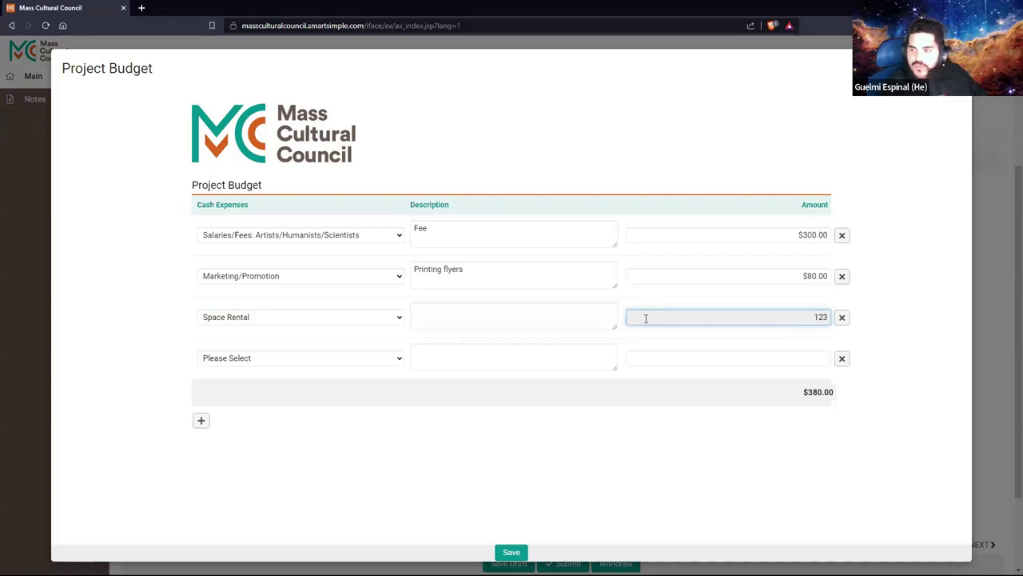
{"action": "left_click", "coordinate": [671, 359]}
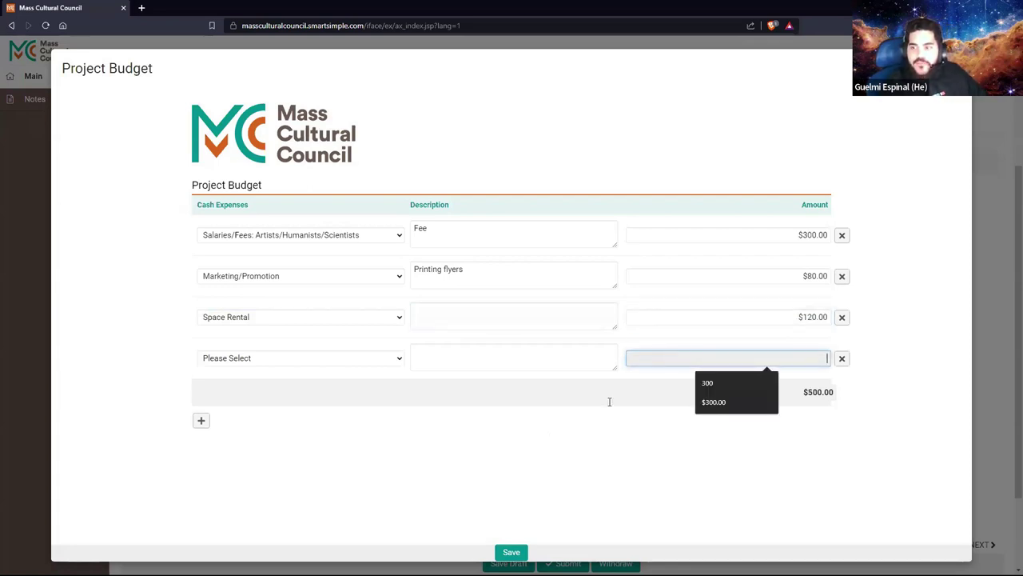
Step: Remove the empty fourth expense row, then save the project budget and close its form
{"action": "left_click", "coordinate": [504, 558]}
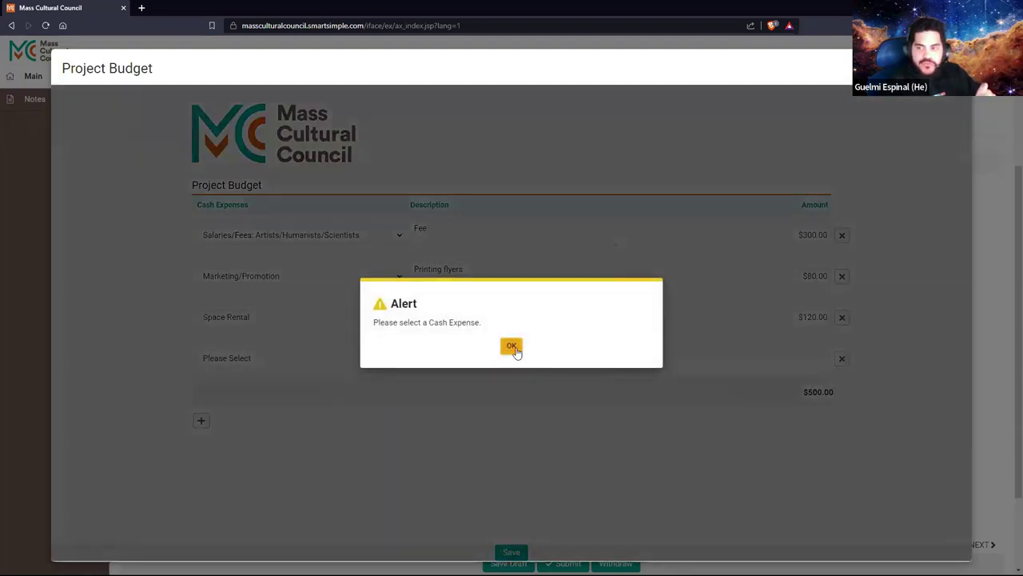
{"action": "left_click", "coordinate": [512, 347]}
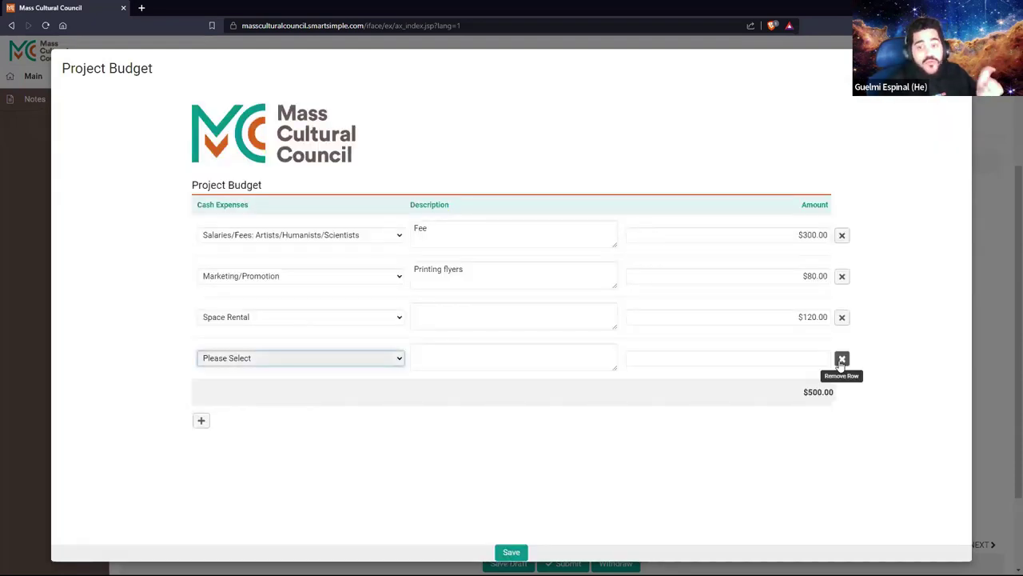
{"action": "left_click", "coordinate": [842, 359]}
{"action": "left_click", "coordinate": [518, 554]}
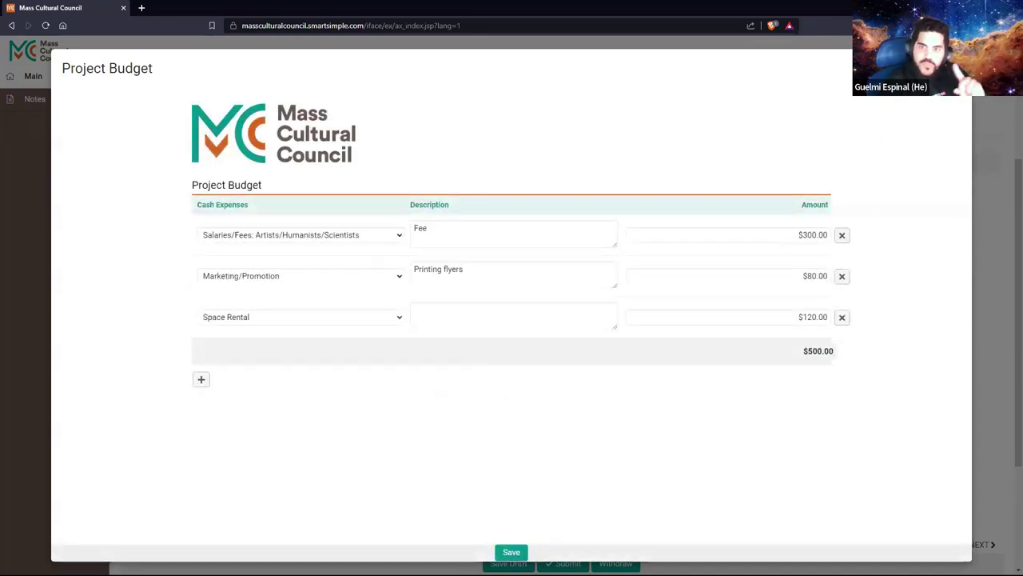
{"action": "left_click", "coordinate": [956, 68]}
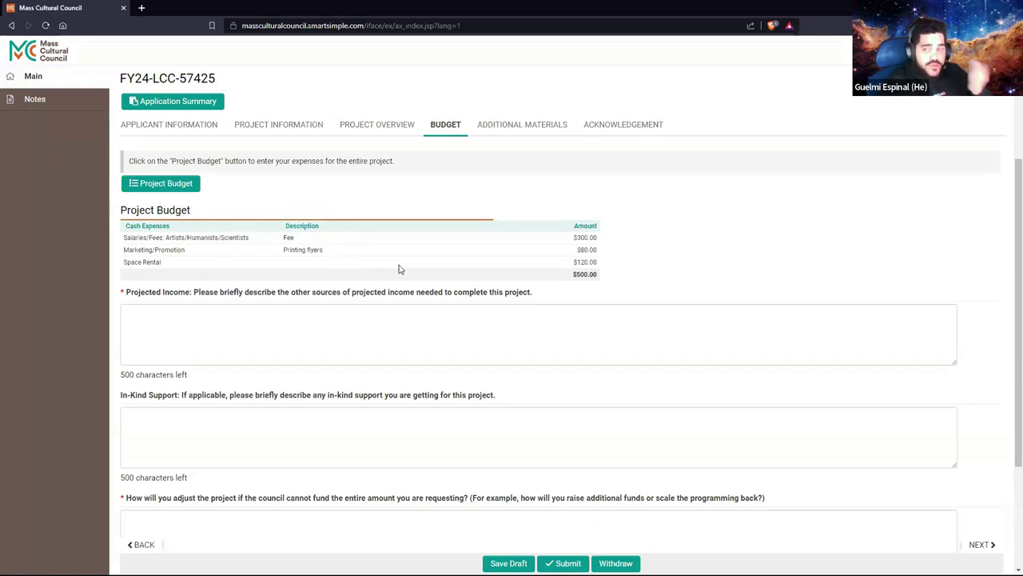
Step: Examine the Budget questions on projected income, in-kind support, adjusting to partial funding and applications to other Local Cultural Councils
{"action": "left_click", "coordinate": [264, 349]}
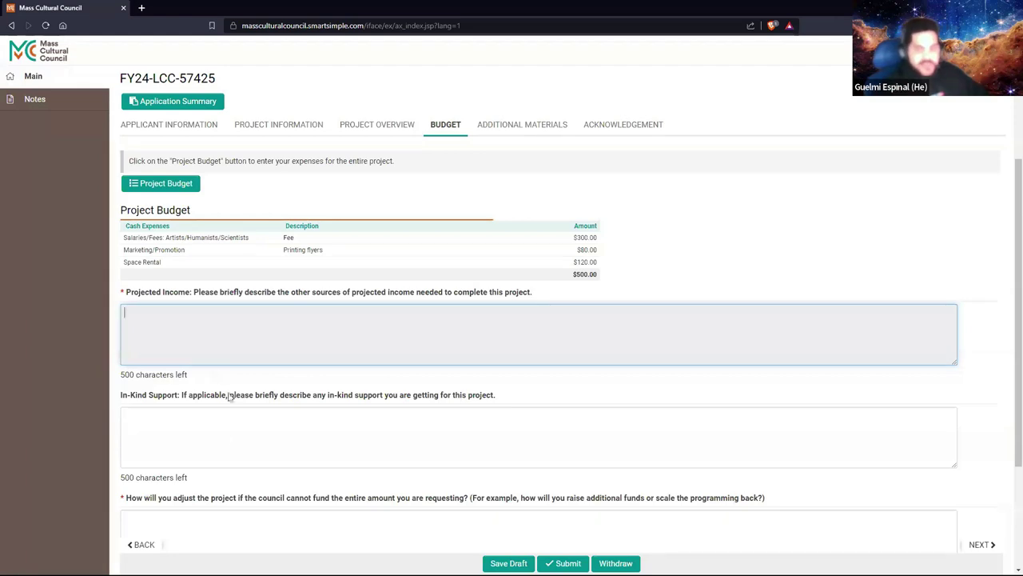
{"action": "left_click", "coordinate": [234, 446]}
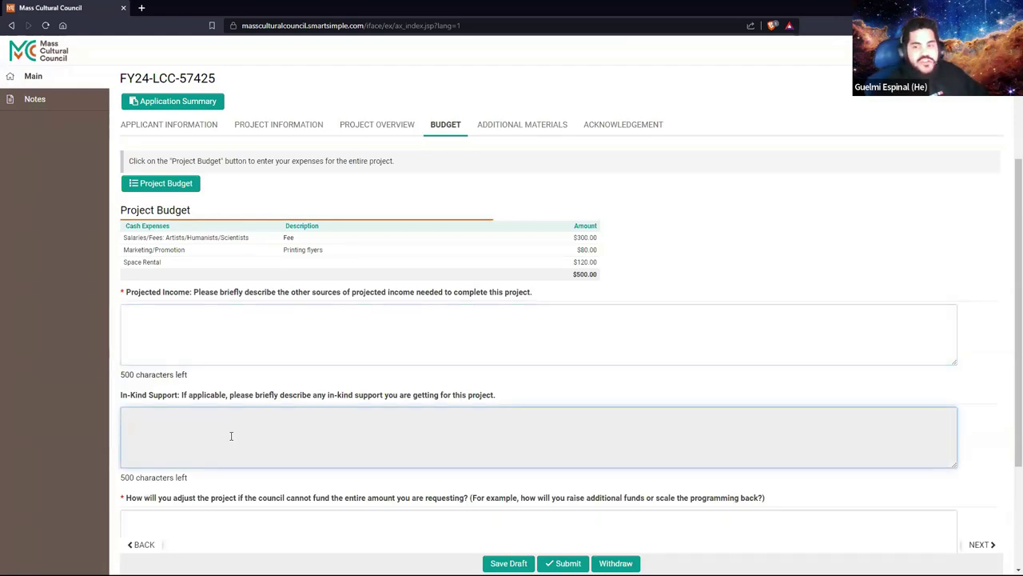
{"action": "scroll", "coordinate": [251, 434], "scroll_direction": "down", "scroll_amount": 3}
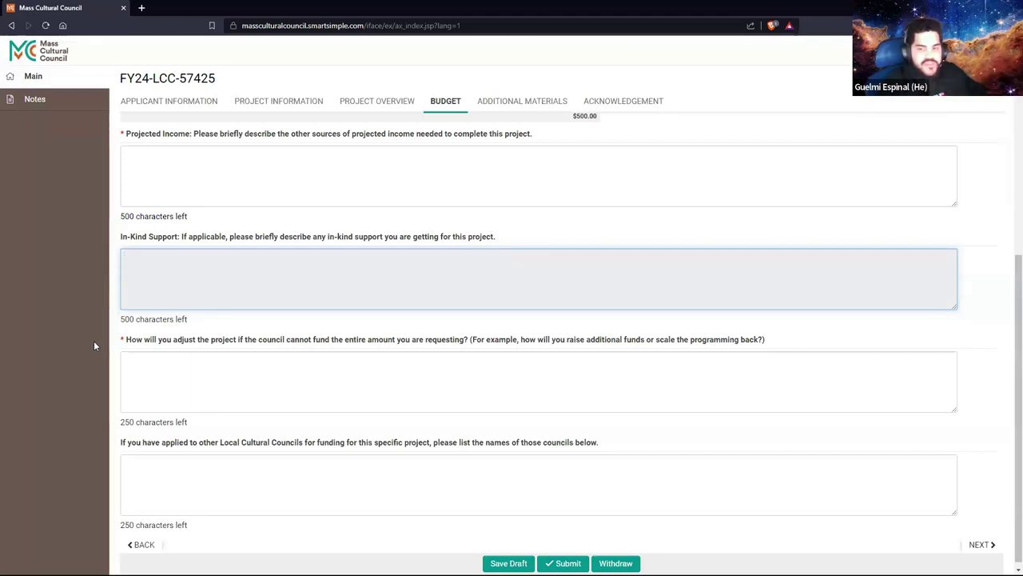
{"action": "left_click", "coordinate": [217, 358]}
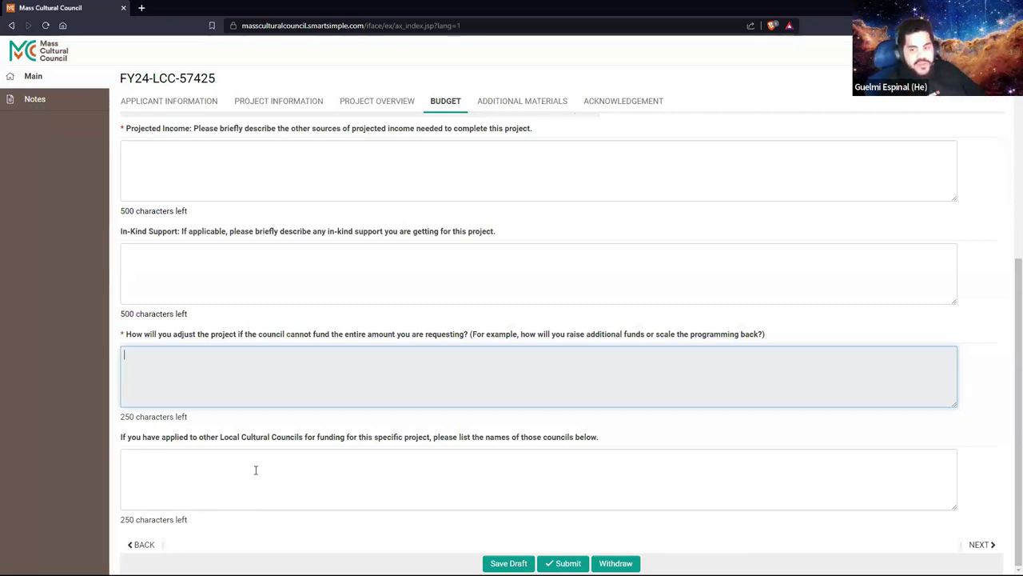
{"action": "left_click", "coordinate": [304, 483]}
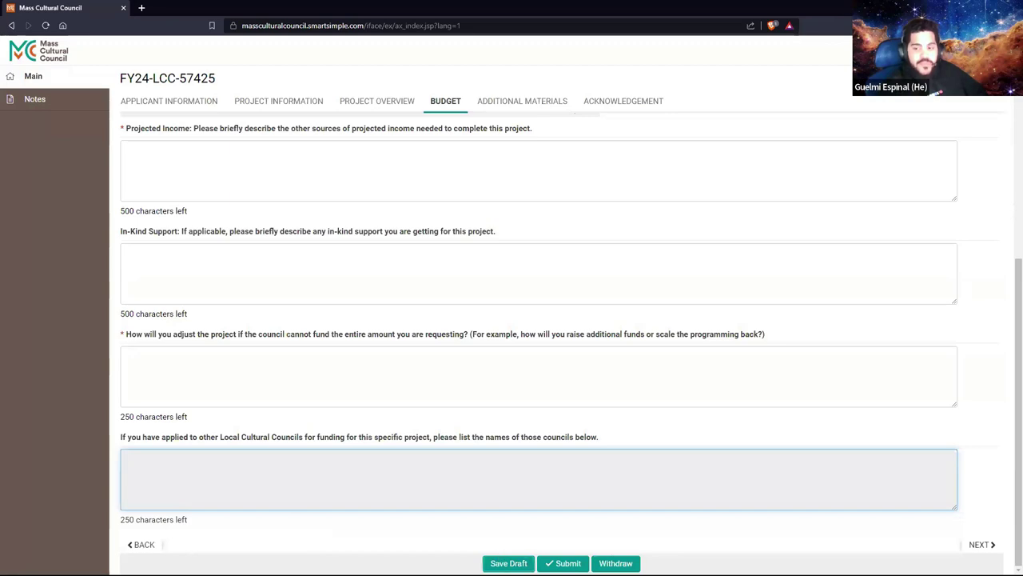
Step: View the Additional Materials section's supplemental PDF requirements and the Acknowledgement section's submission terms and attestation
{"action": "scroll", "coordinate": [420, 442], "scroll_direction": "up", "scroll_amount": 4}
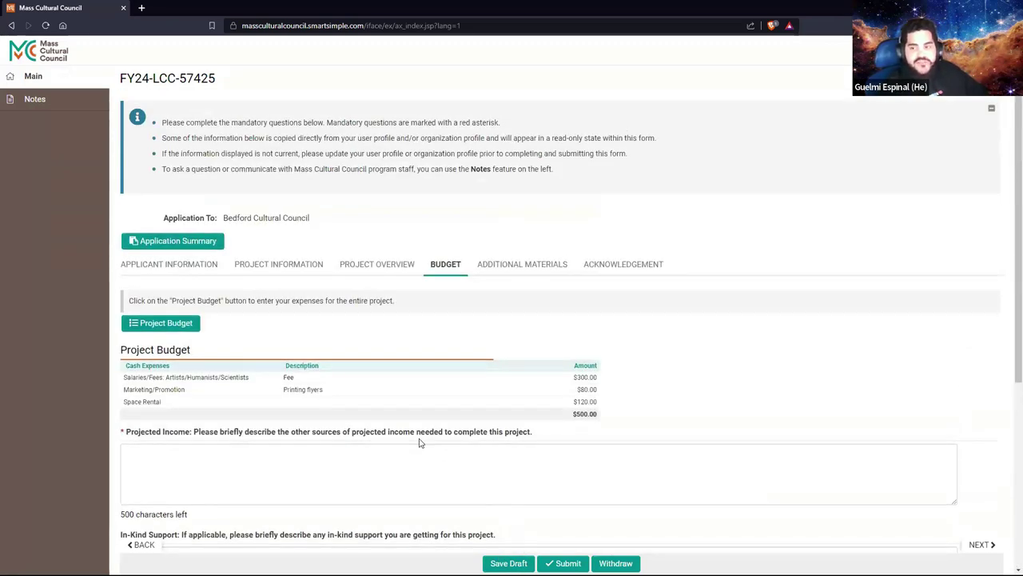
{"action": "left_click", "coordinate": [528, 266]}
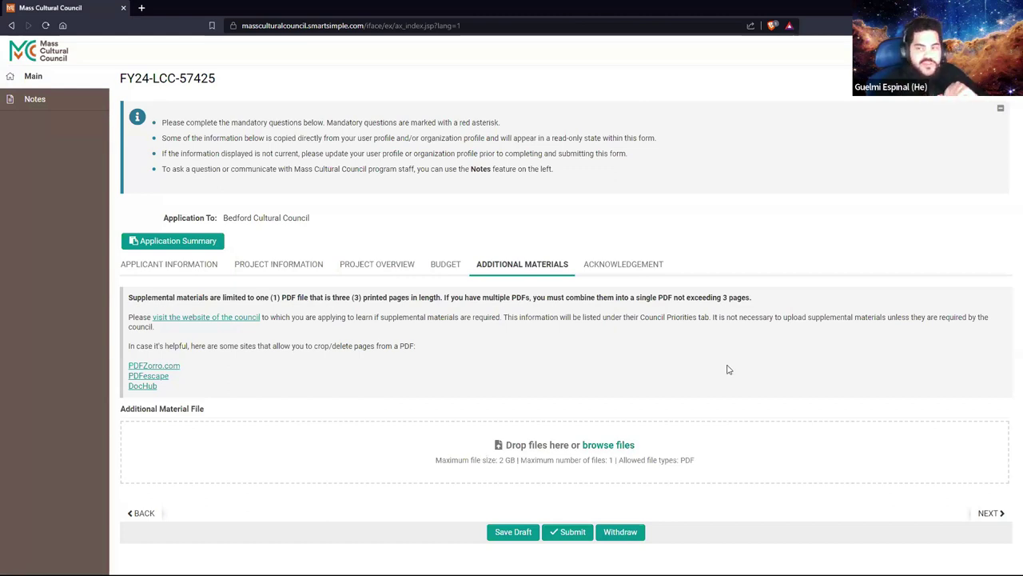
{"action": "left_click", "coordinate": [609, 269]}
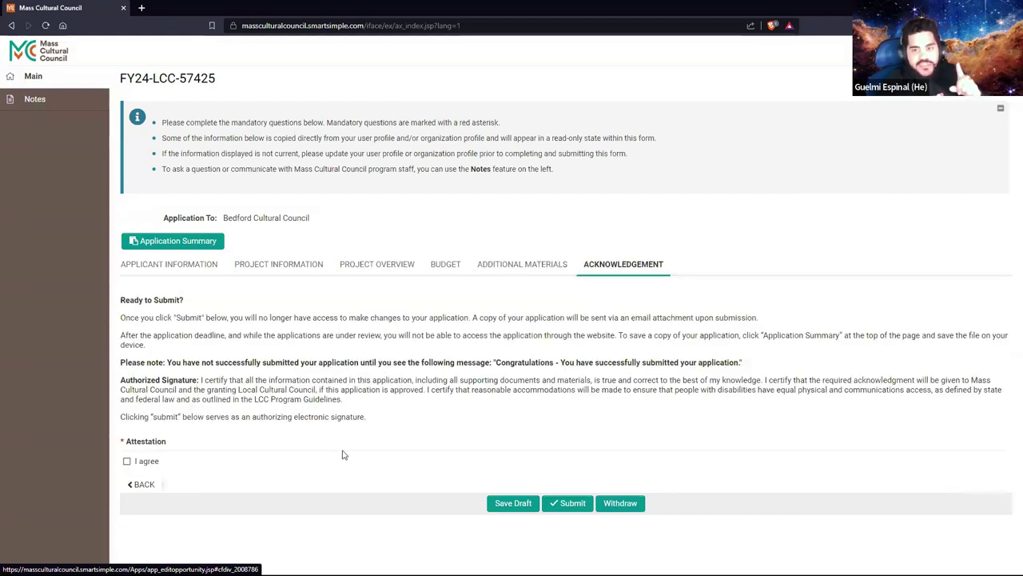